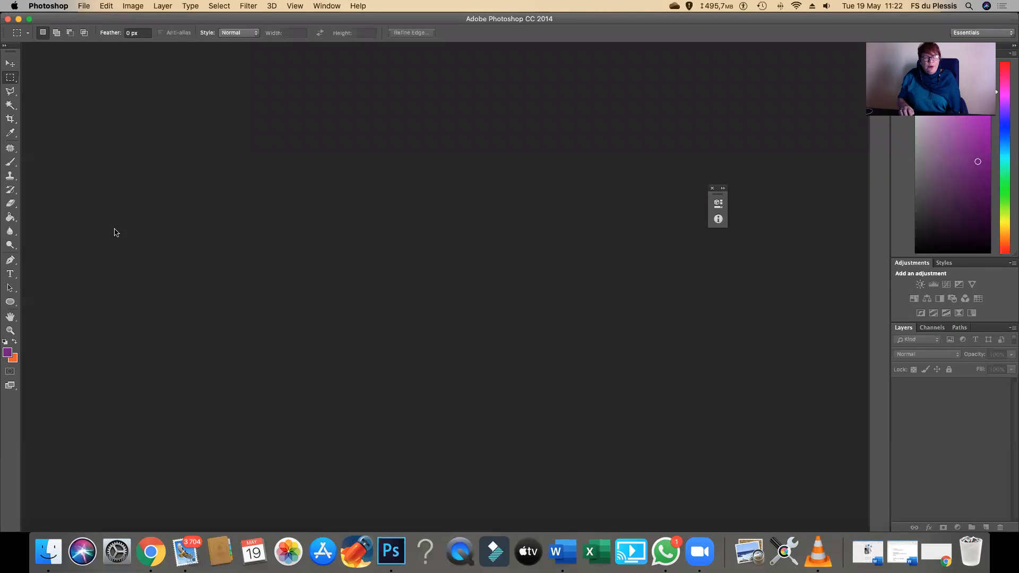
# - Close the floating panel group and open background idea copy.jpg
pyautogui.click(712, 188)
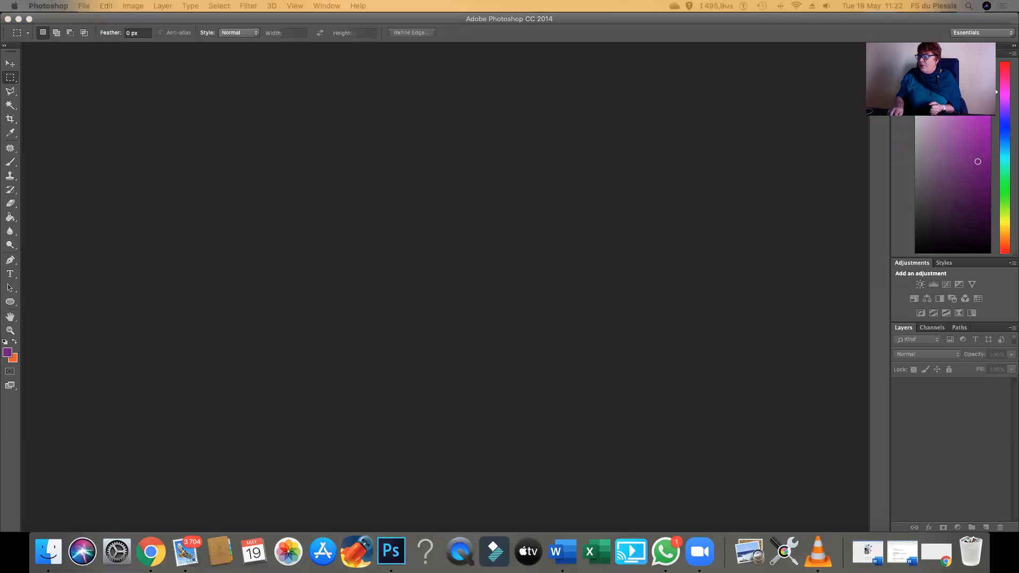
pyautogui.click(426, 276)
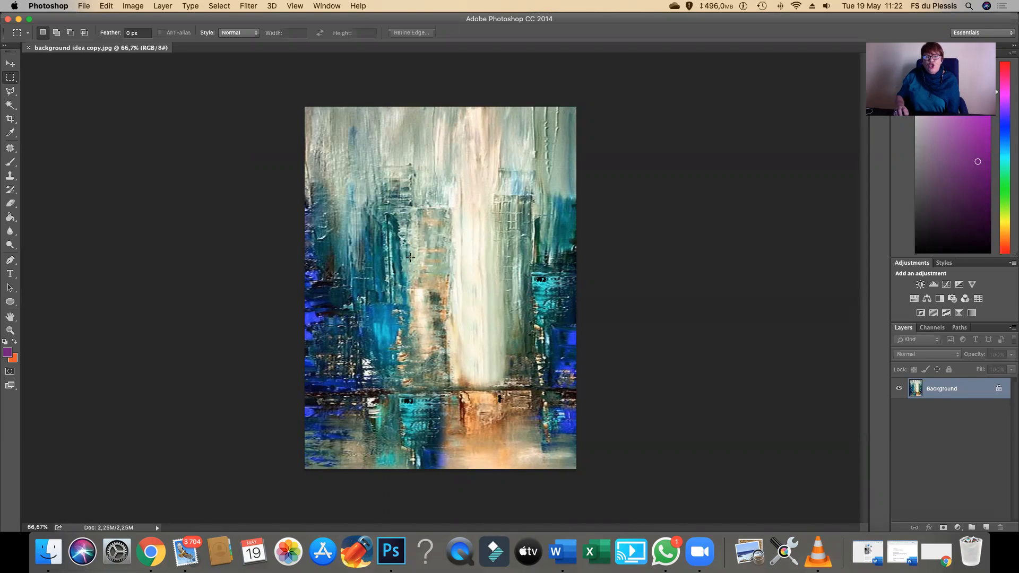
# - Duplicate the Background layer under the name "abstract"
pyautogui.rightClick(936, 391)
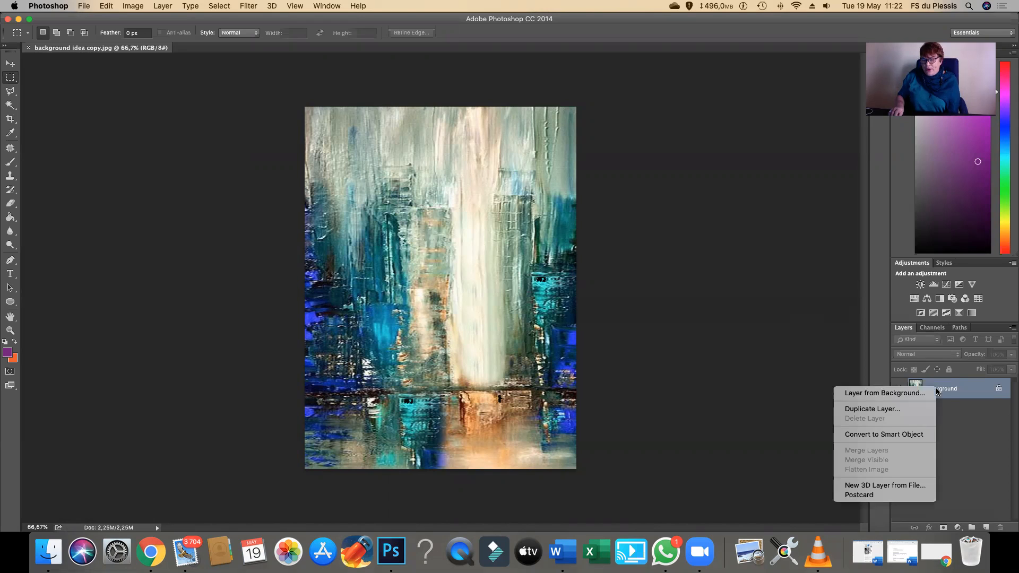
pyautogui.click(907, 412)
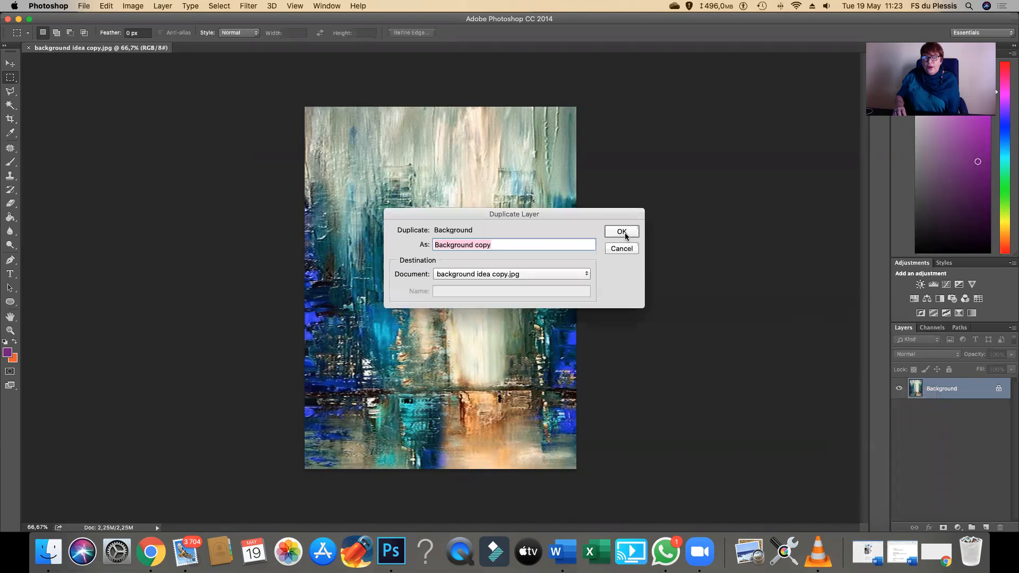
pyautogui.write('a')
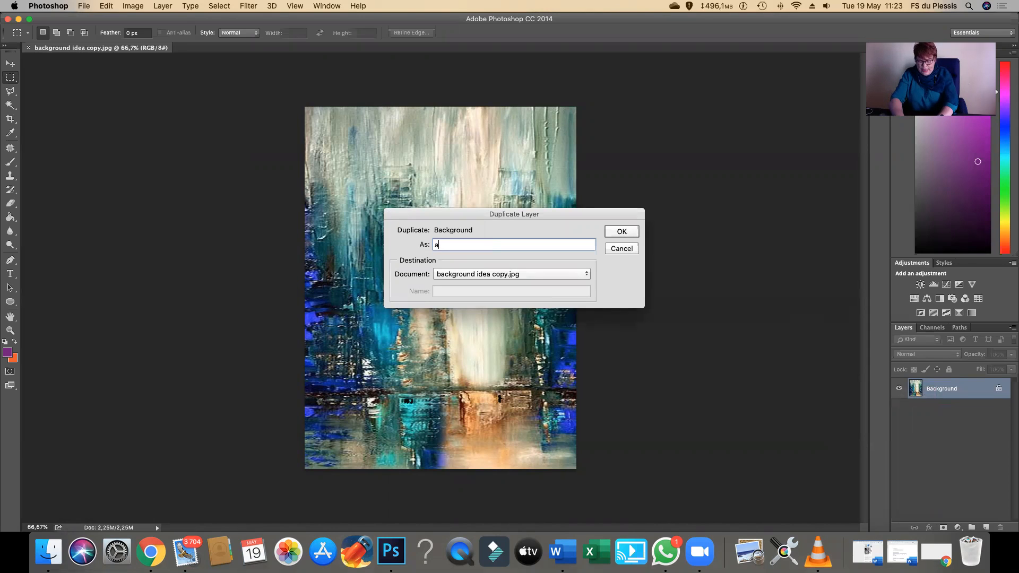
pyautogui.write('bstract')
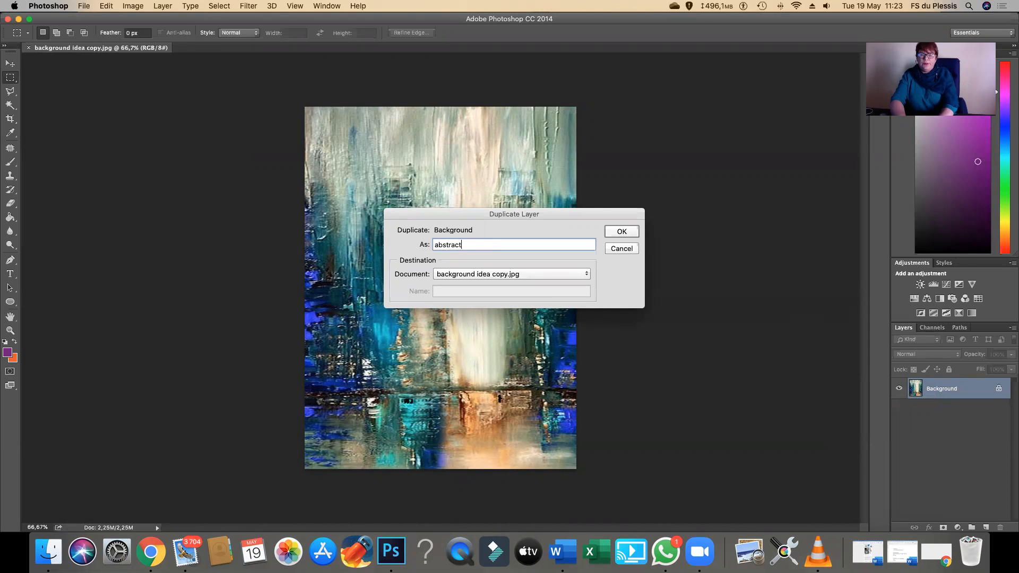
pyautogui.press('Return')
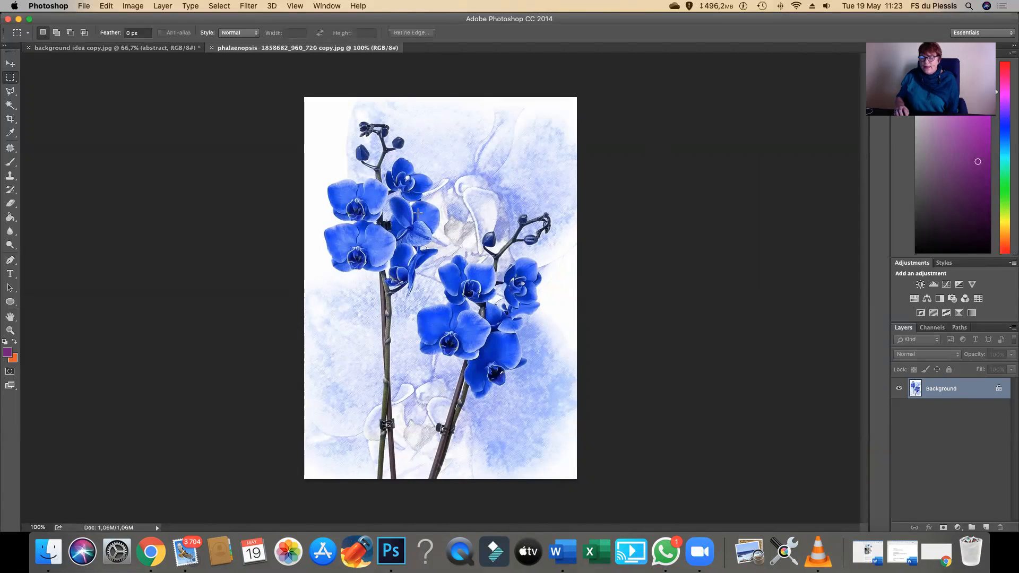
# - Move the orchid image from phalaenopsis-1858682_960_720 copy.jpg into background idea copy.jpg and position it near the middle of the painting
pyautogui.click(10, 63)
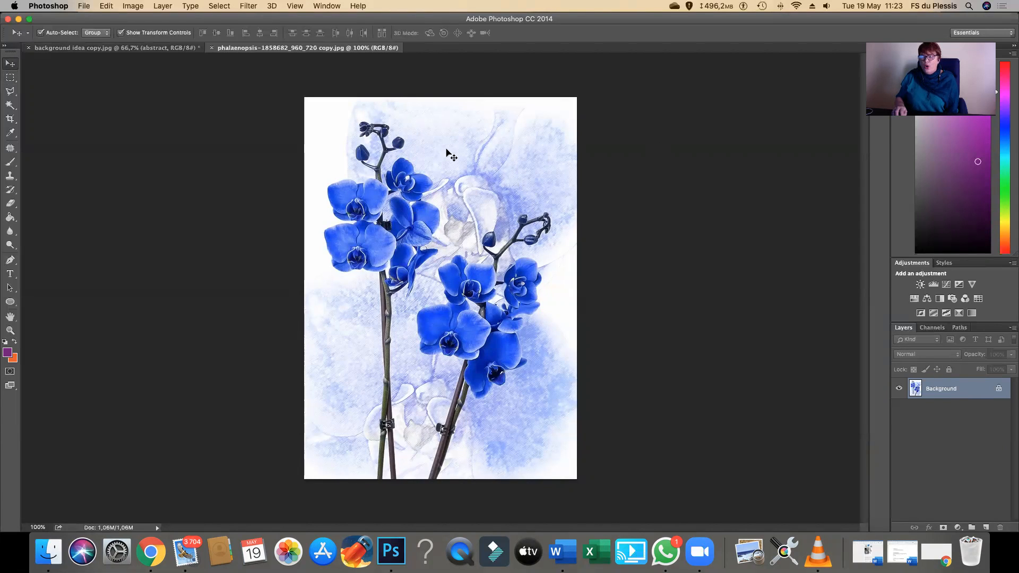
pyautogui.moveTo(451, 155); pyautogui.dragTo(360, 182)
pyautogui.moveTo(434, 219); pyautogui.dragTo(433, 219)
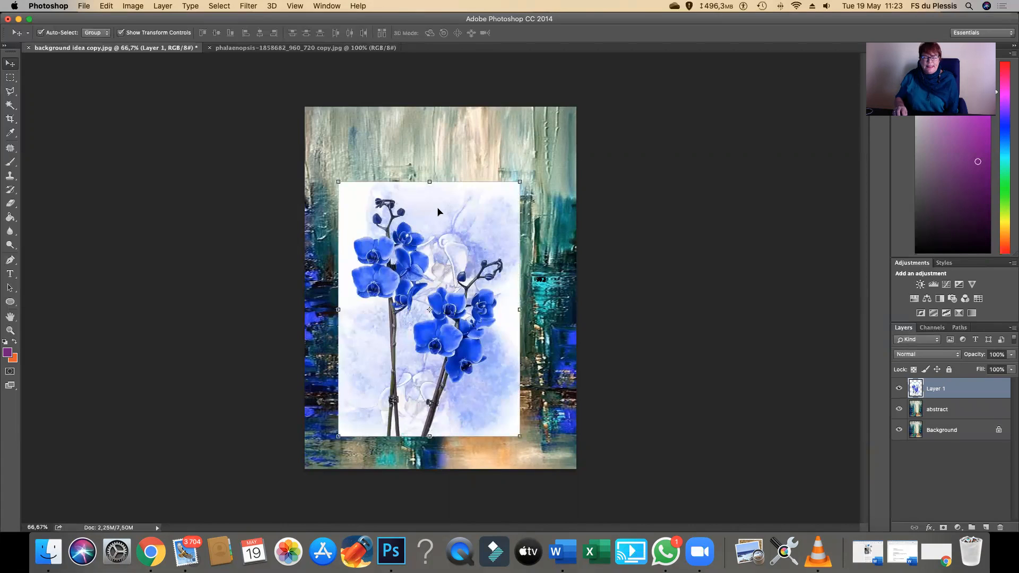
pyautogui.moveTo(446, 229); pyautogui.dragTo(463, 211)
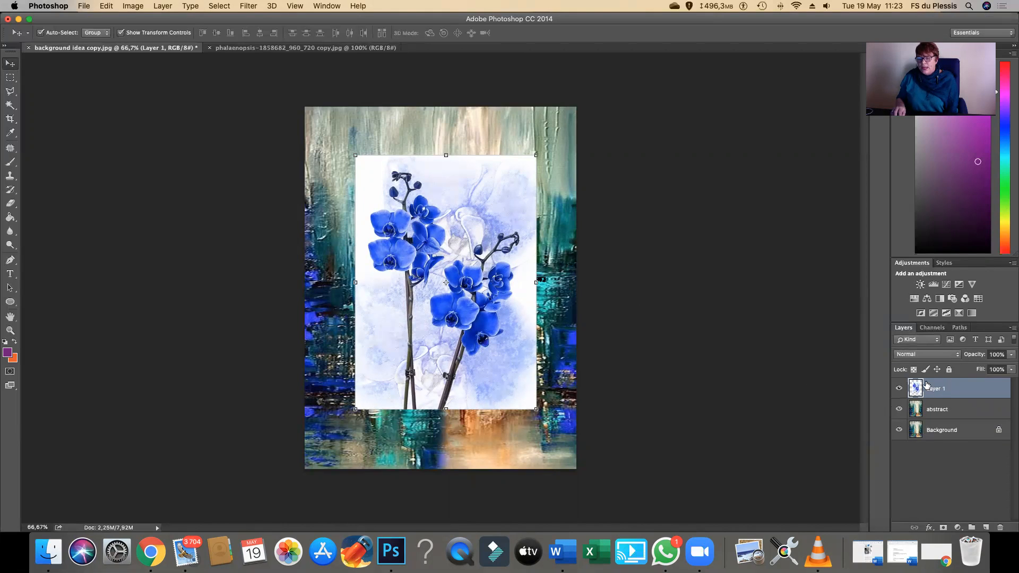
# - Toggle the orchid layer's visibility off and on to compare it with the painting beneath
pyautogui.click(898, 391)
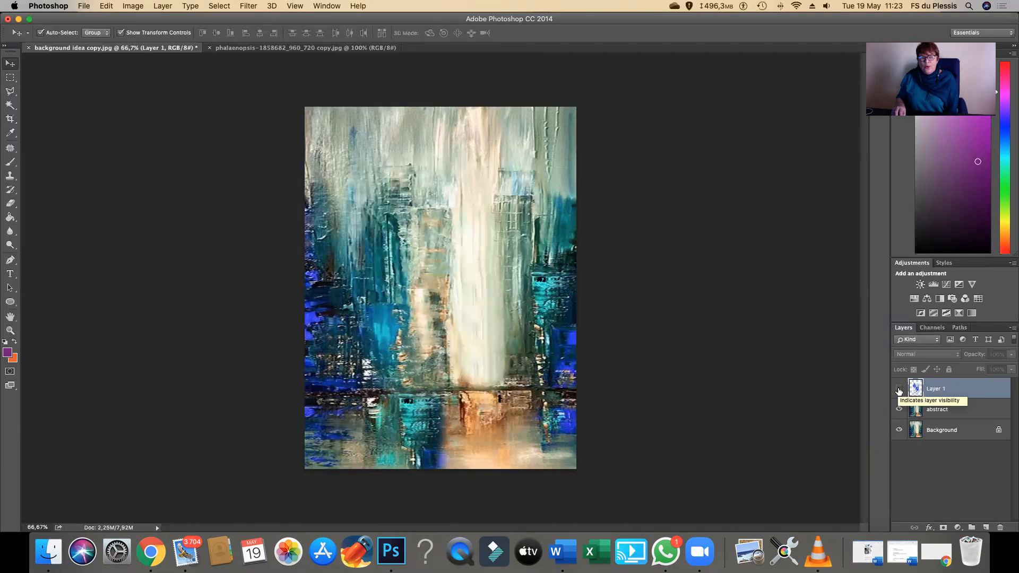
pyautogui.click(898, 391)
pyautogui.click(898, 391)
pyautogui.click(898, 391)
pyautogui.click(898, 391)
pyautogui.click(898, 391)
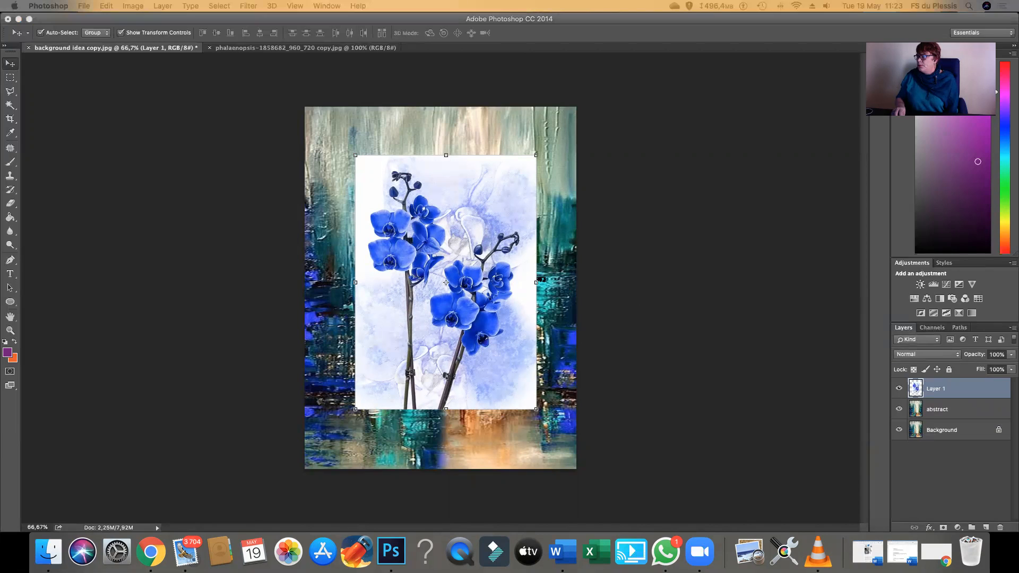
# - Open ROSE003 copy.jpg, check the other open documents and return to background idea copy.jpg
pyautogui.click(911, 309)
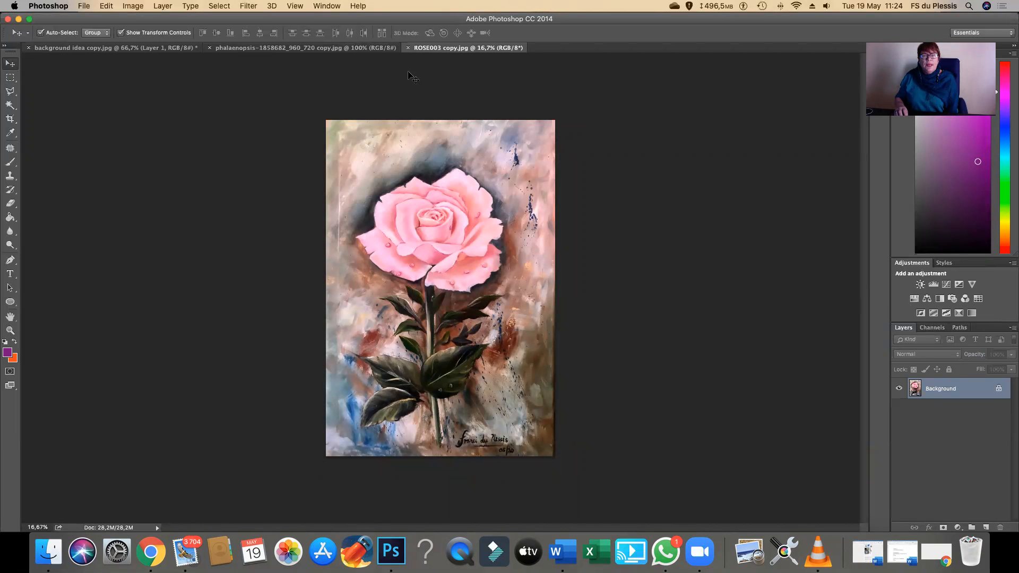
pyautogui.click(338, 51)
pyautogui.click(425, 50)
pyautogui.click(181, 49)
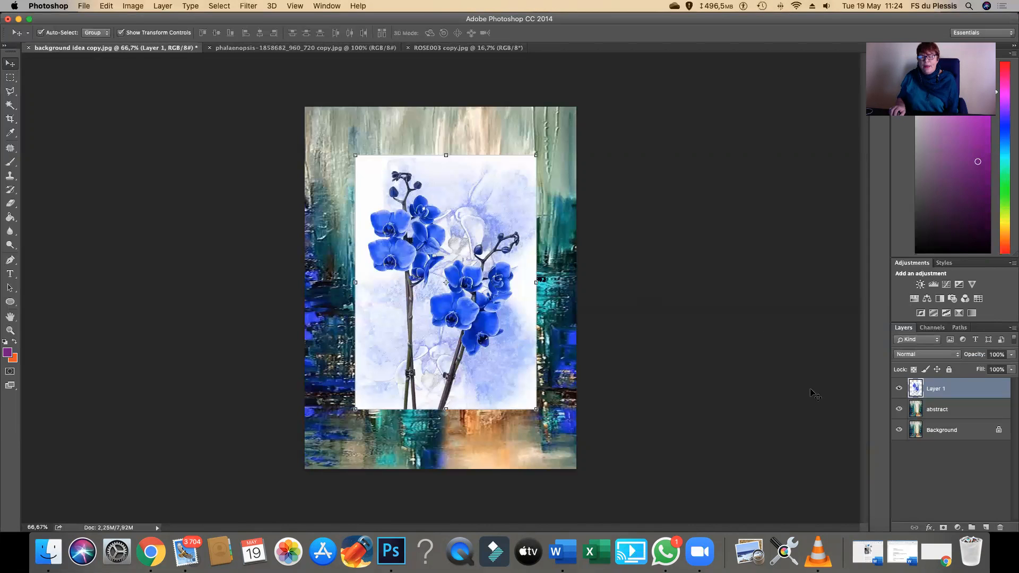
# - Bring the full-size rose image from ROSE003 copy.jpg into background idea copy.jpg as a new layer
pyautogui.click(444, 49)
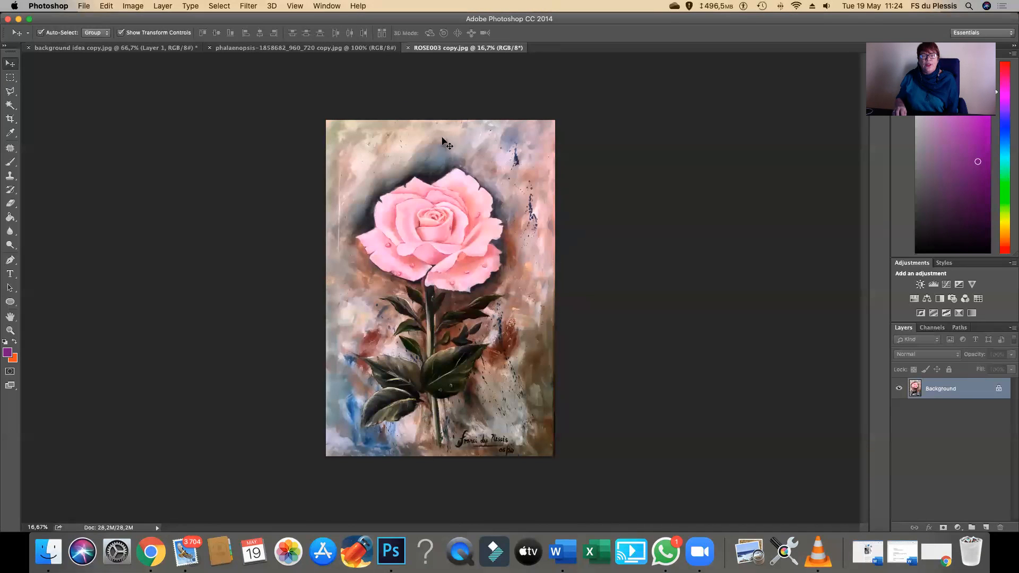
pyautogui.click(154, 50)
pyautogui.press('super+v')
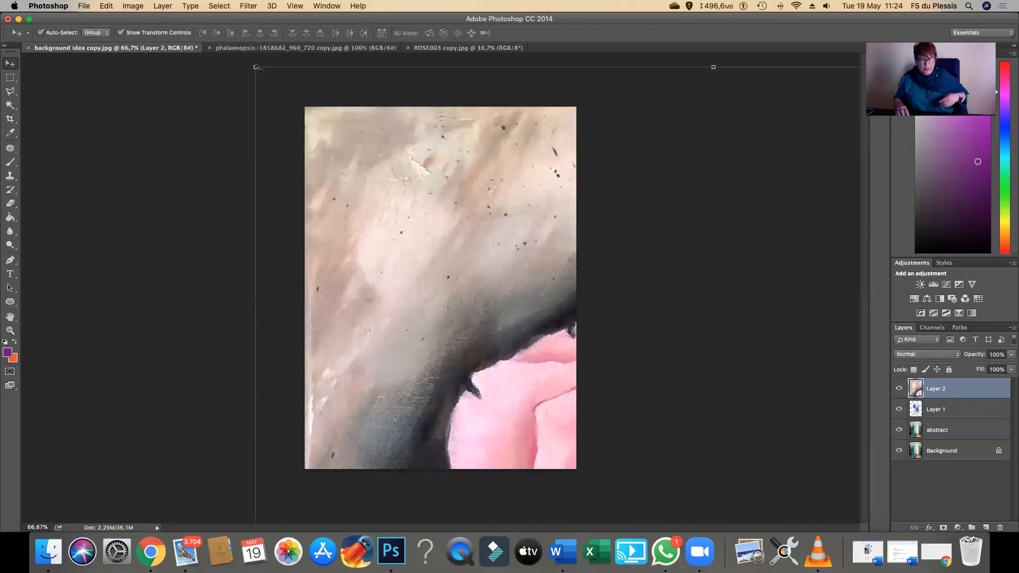
# - Try to shrink the oversized rose layer to about 37% with Free Transform
pyautogui.press('super+t')
pyautogui.moveTo(375, 181); pyautogui.dragTo(619, 413)
pyautogui.moveTo(559, 486); pyautogui.dragTo(355, 172)
pyautogui.moveTo(302, 140); pyautogui.dragTo(269, 177)
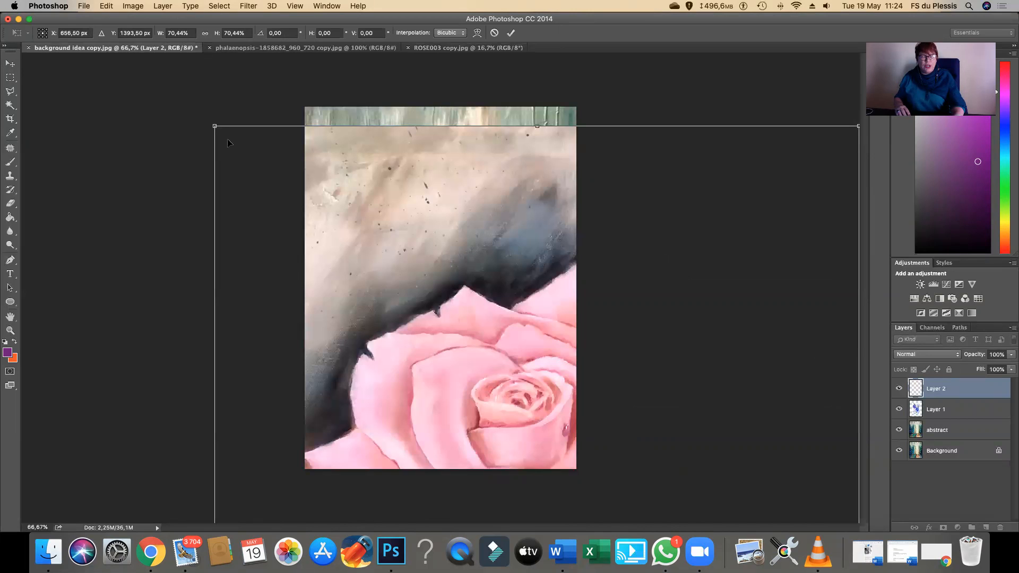
pyautogui.moveTo(214, 125); pyautogui.dragTo(686, 486)
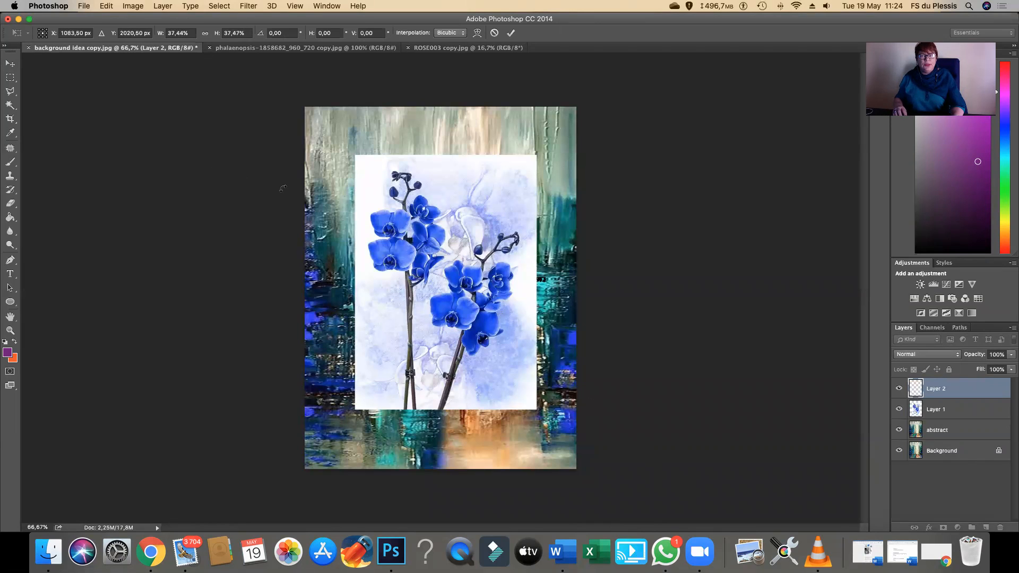
# - In ROSE003 copy.jpg, convert the locked Background into a regular layer with the default settings
pyautogui.click(436, 48)
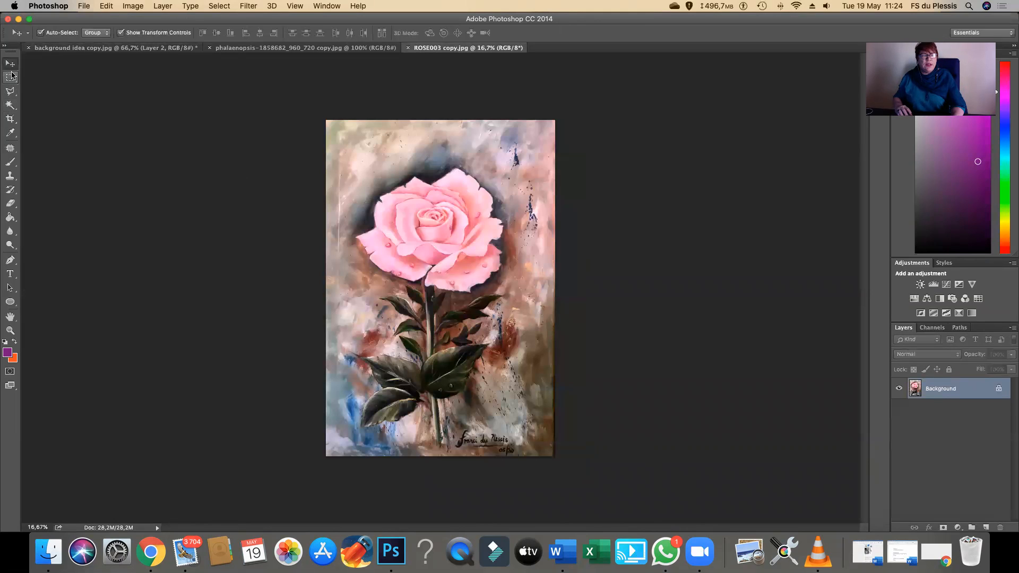
pyautogui.moveTo(307, 107); pyautogui.dragTo(683, 501)
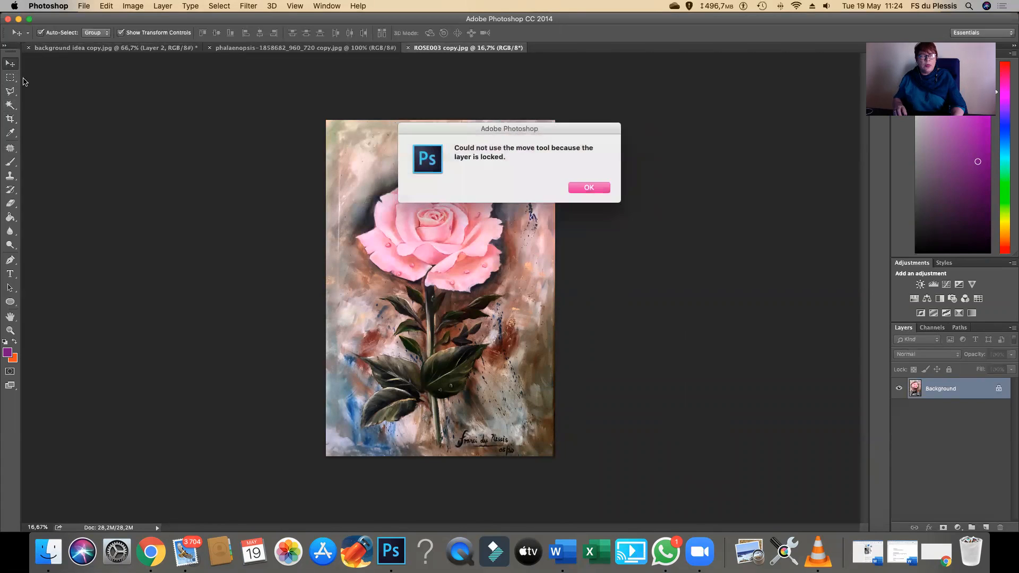
pyautogui.click(584, 188)
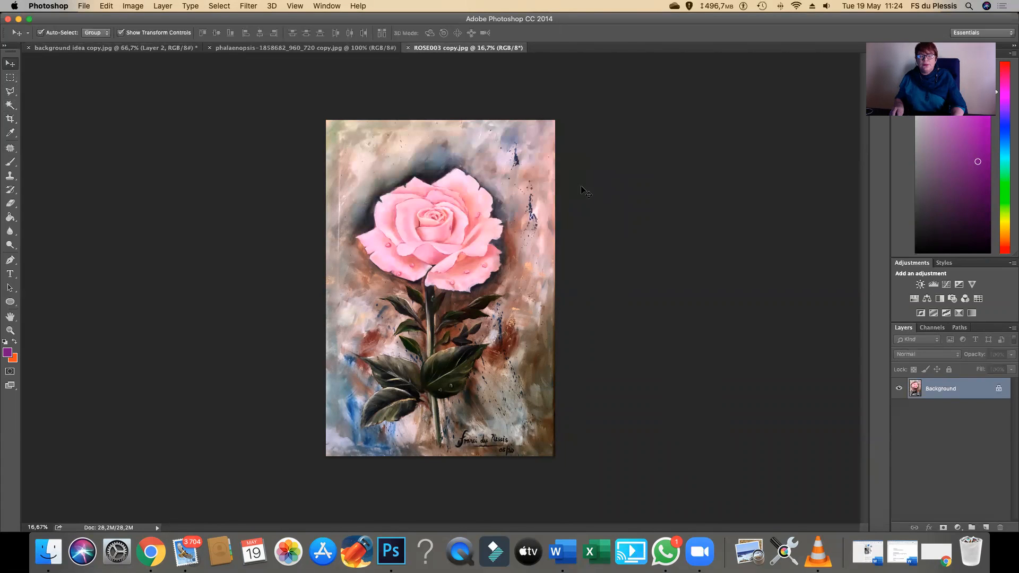
pyautogui.rightClick(979, 388)
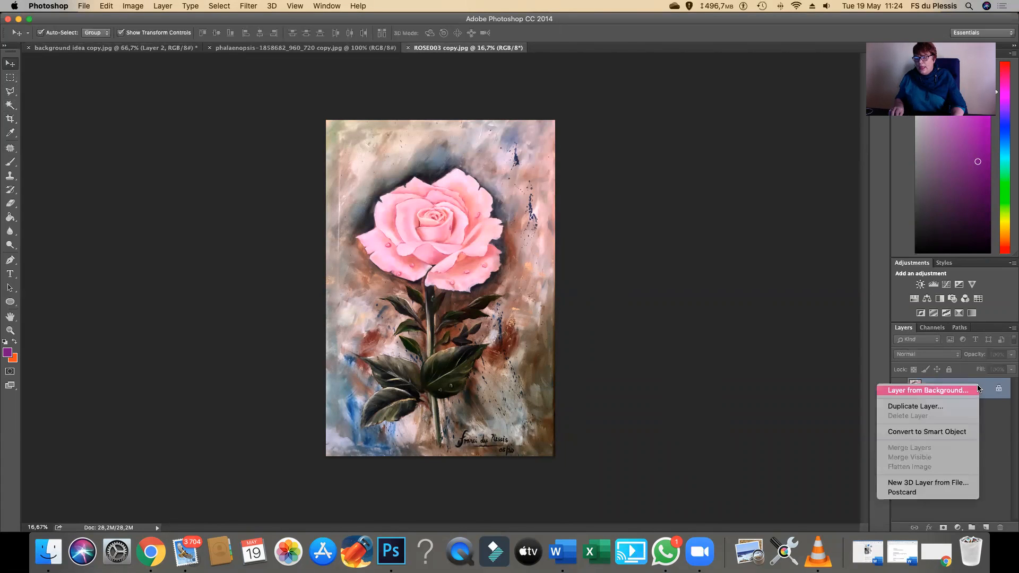
pyautogui.click(946, 390)
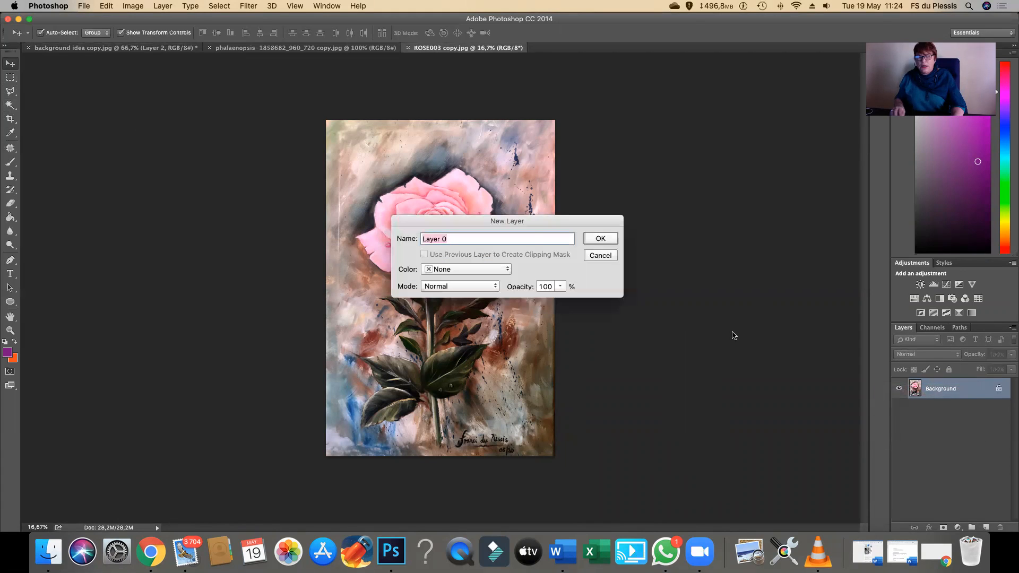
pyautogui.click(597, 238)
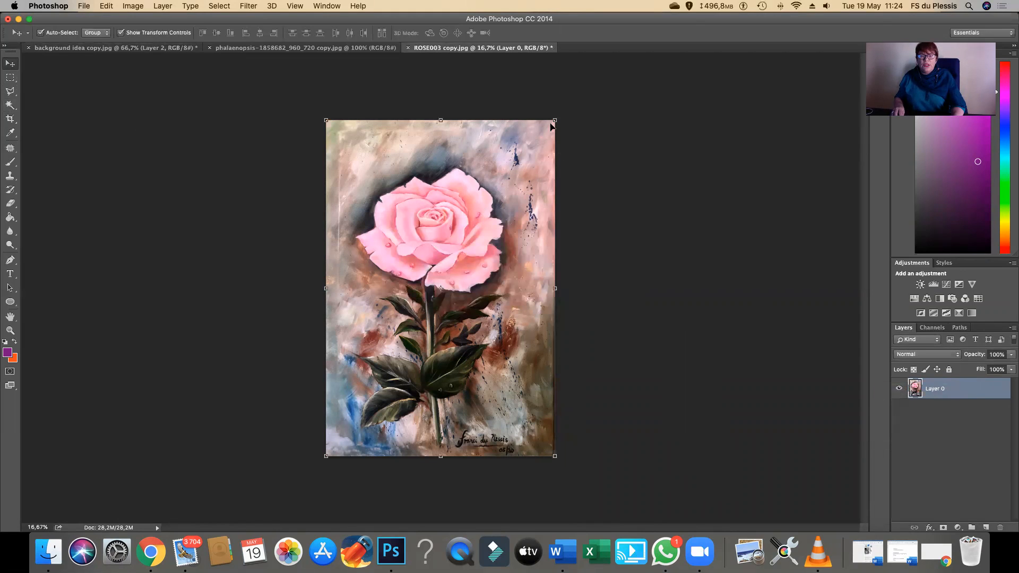
# - Scale the rose layer down to about 42.7% in the canvas's lower-left corner and apply the transformation
pyautogui.moveTo(554, 120); pyautogui.dragTo(401, 284)
pyautogui.click(109, 7)
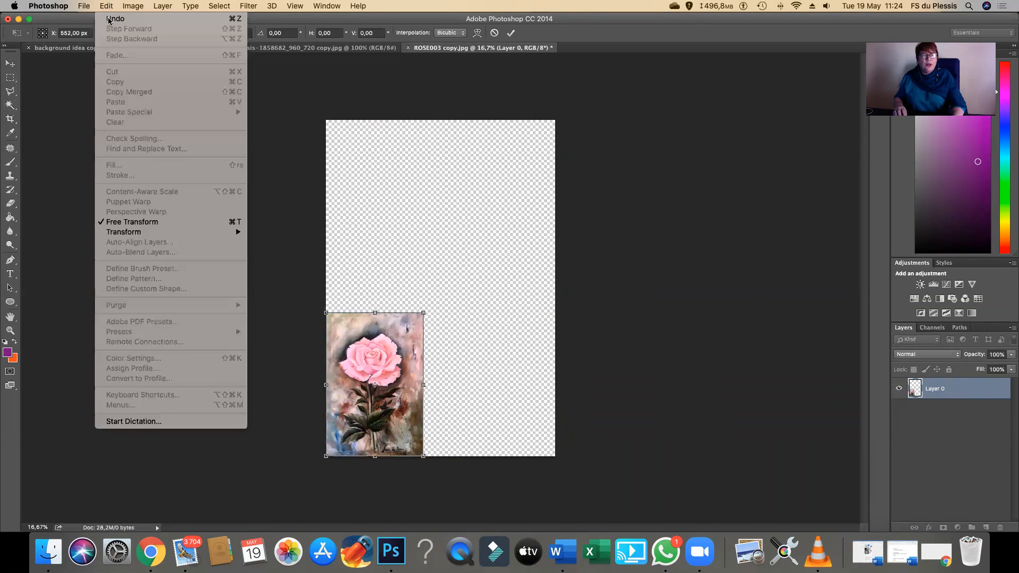
pyautogui.click(11, 63)
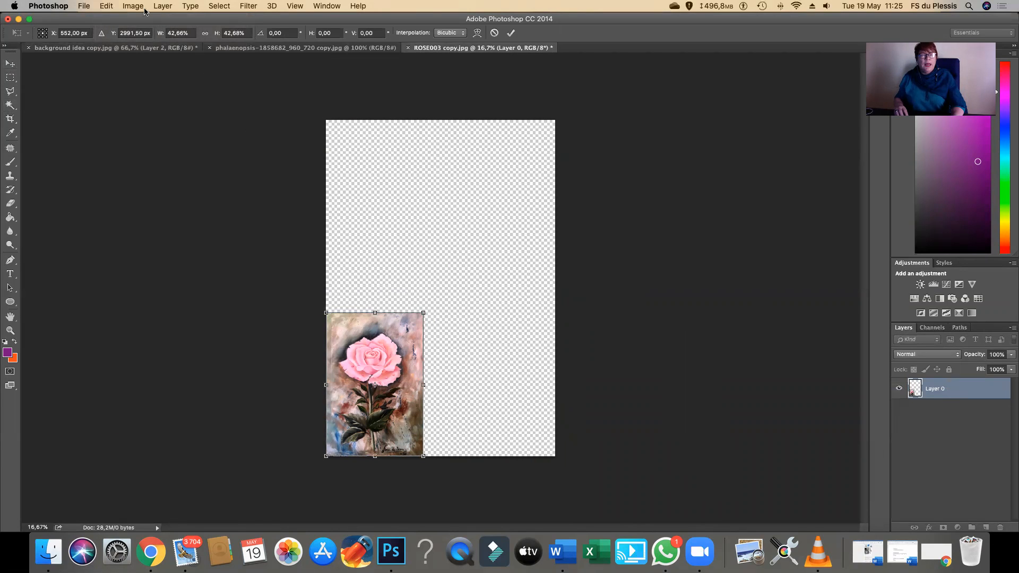
pyautogui.click(111, 6)
pyautogui.click(112, 6)
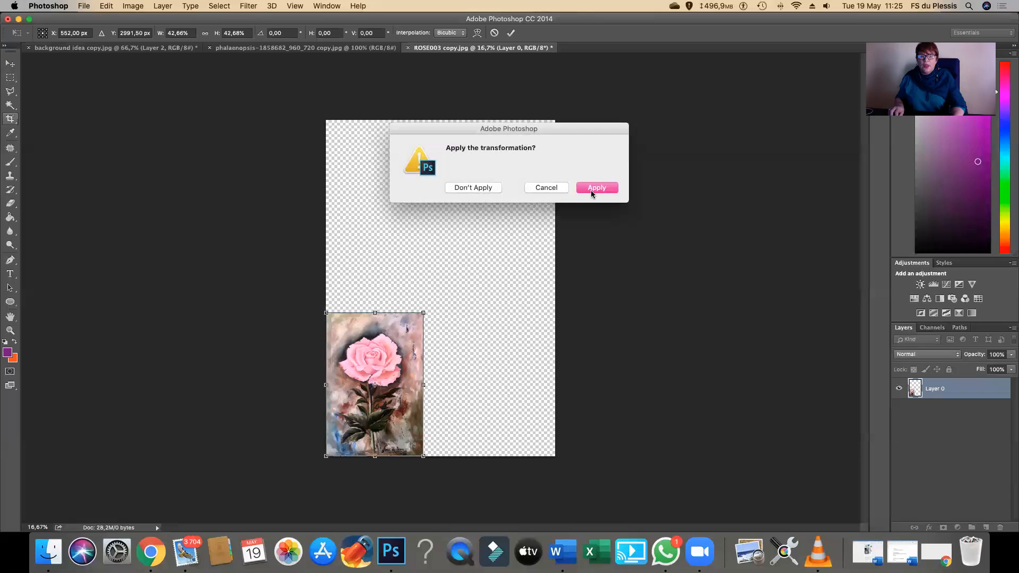
pyautogui.click(591, 190)
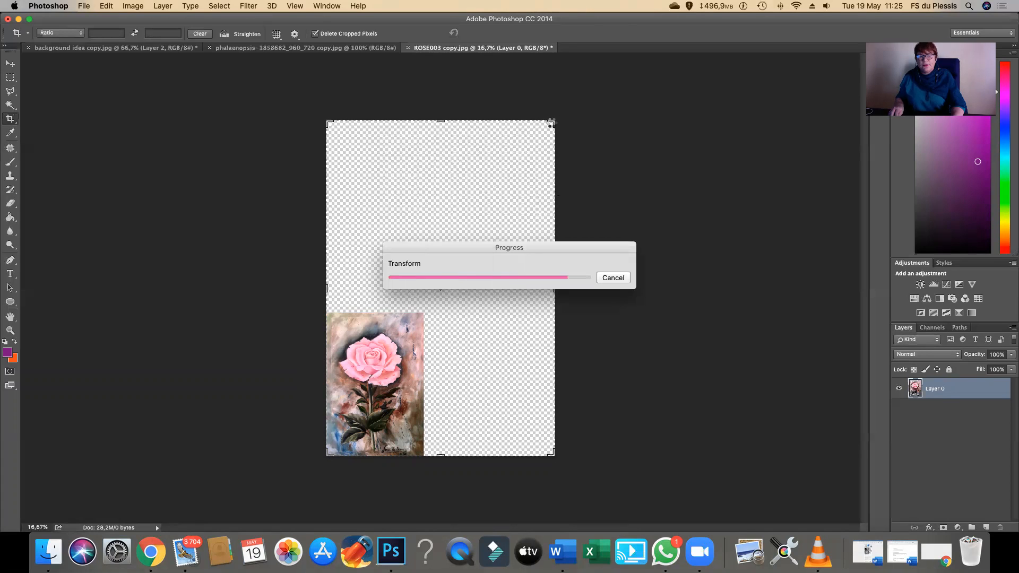
# - Crop the canvas to the edges of the reduced rose image and apply the crop
pyautogui.moveTo(327, 288); pyautogui.dragTo(440, 288)
pyautogui.moveTo(457, 245); pyautogui.dragTo(488, 219)
pyautogui.click(10, 77)
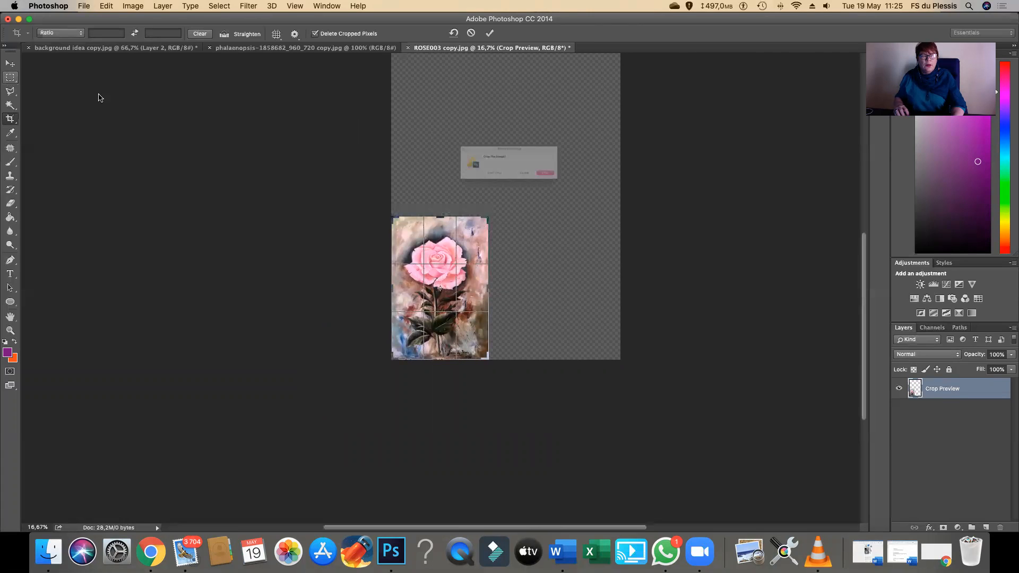
pyautogui.click(595, 187)
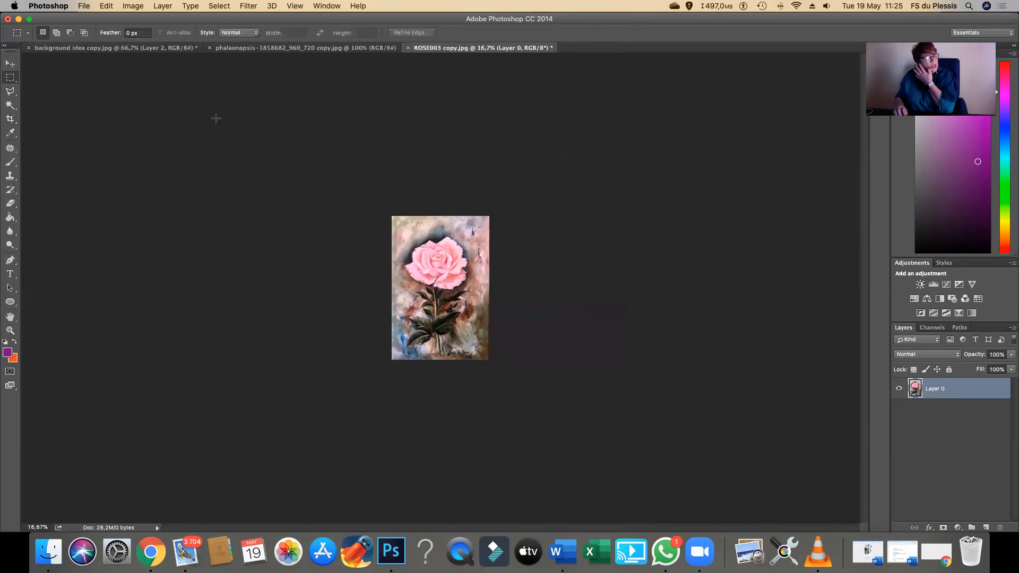
pyautogui.click(9, 64)
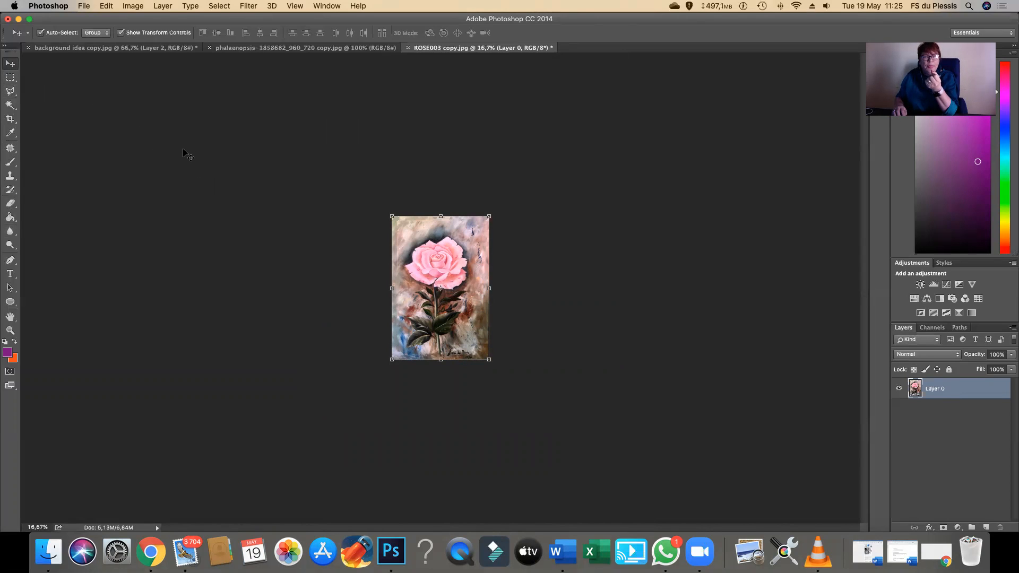
pyautogui.click(10, 79)
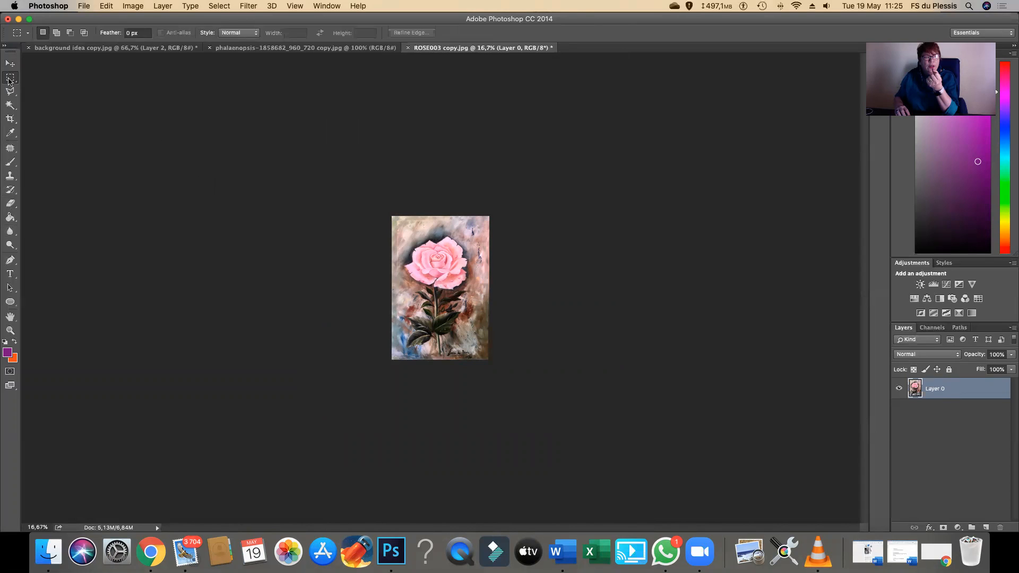
pyautogui.click(10, 105)
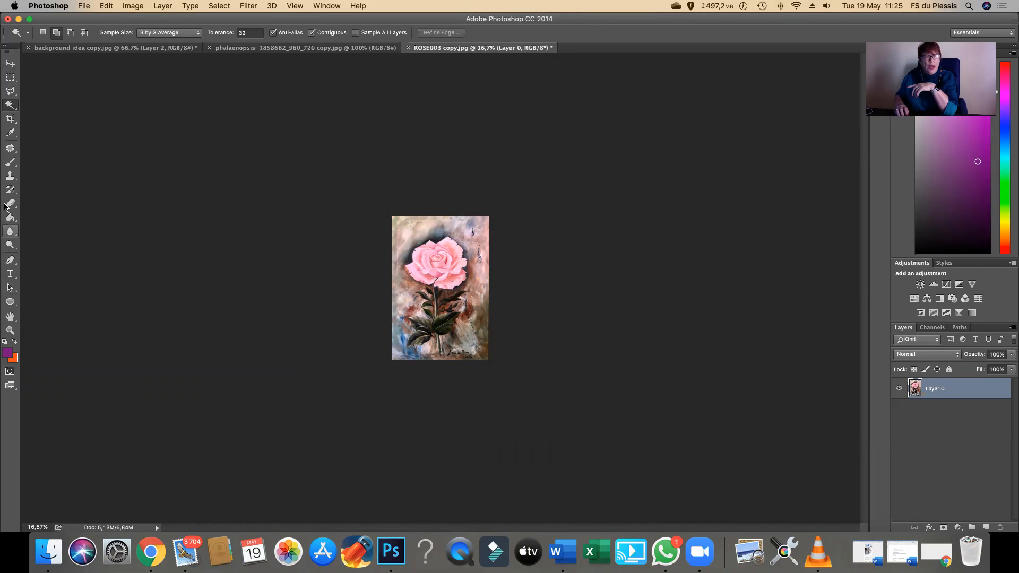
# - Copy the cropped rose from ROSE003 copy.jpg into background idea copy.jpg as a new layer above the others
pyautogui.click(10, 64)
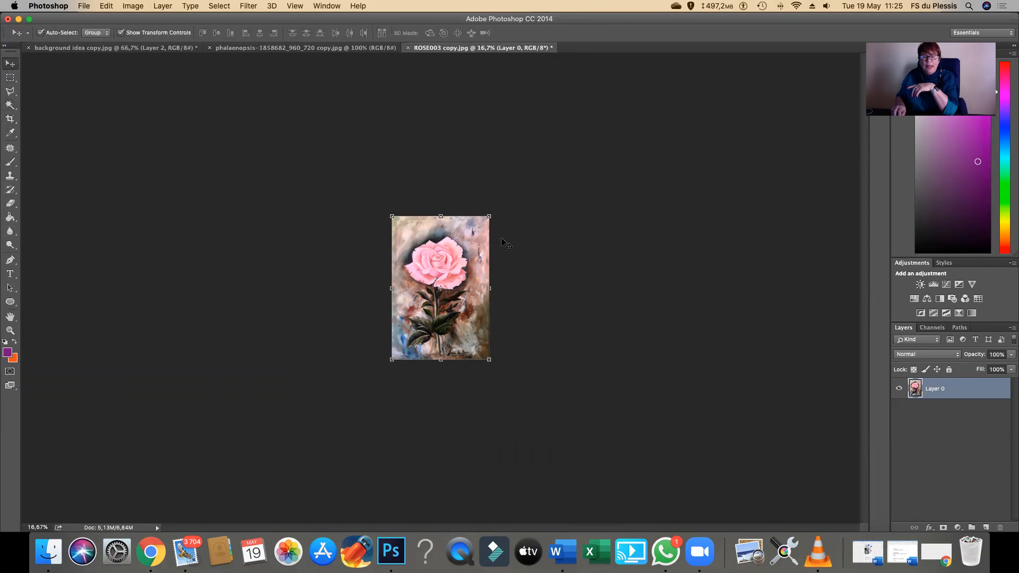
pyautogui.moveTo(415, 228); pyautogui.dragTo(127, 49)
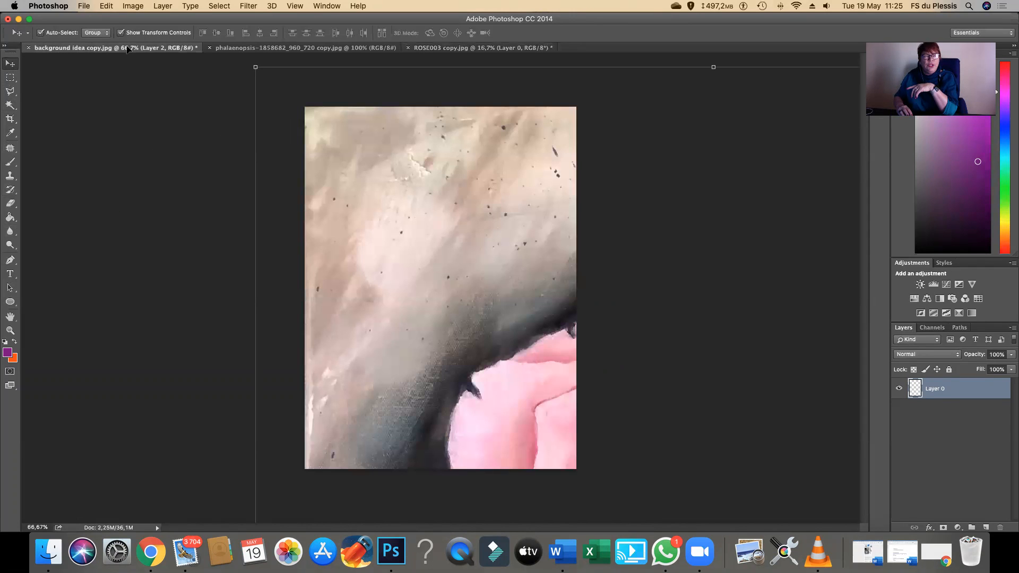
pyautogui.moveTo(266, 142); pyautogui.dragTo(265, 142)
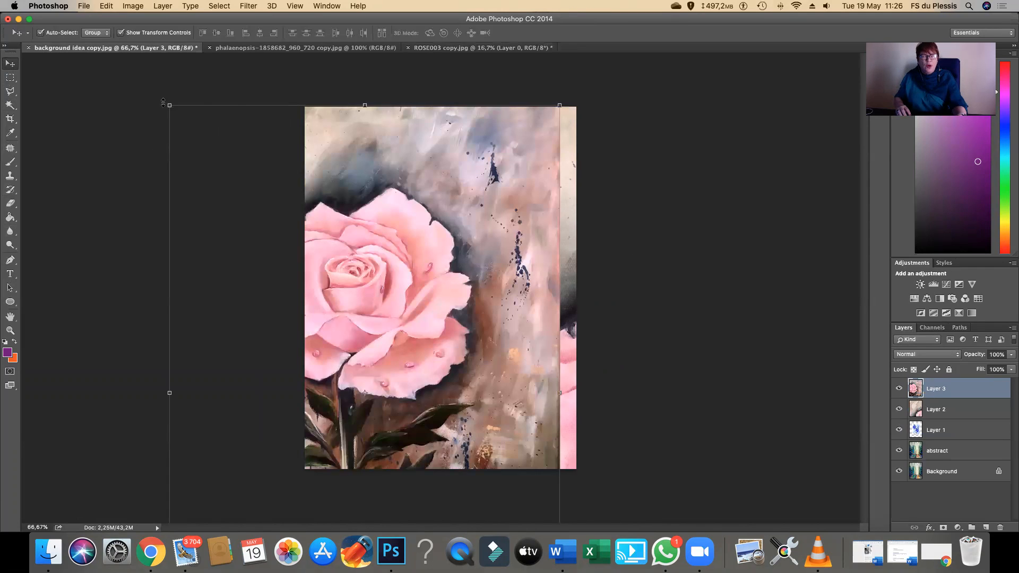
# - Scale the newly added rose layer down to about 58.9% and apply the transformation
pyautogui.click(170, 105)
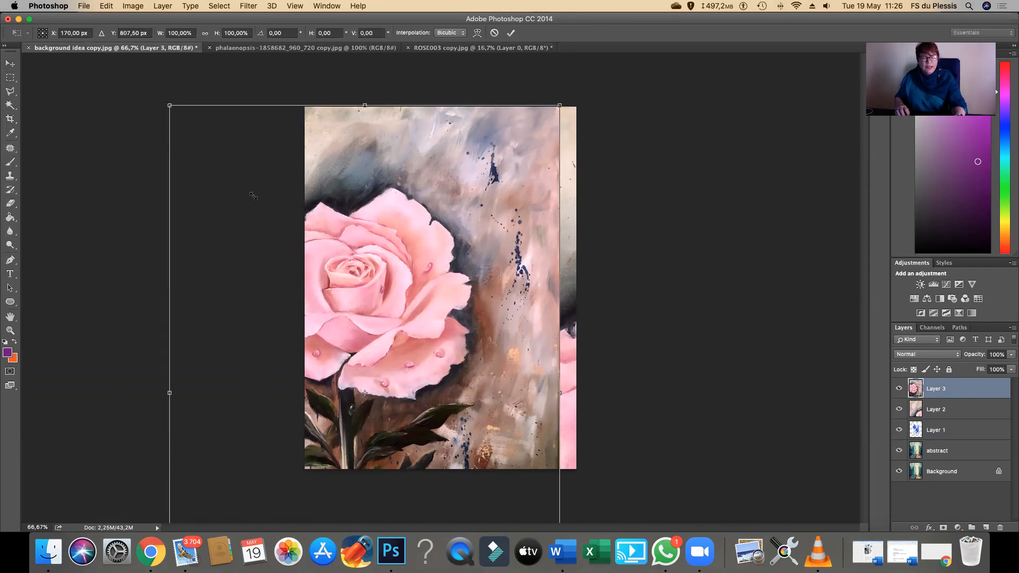
pyautogui.moveTo(322, 268); pyautogui.dragTo(365, 316)
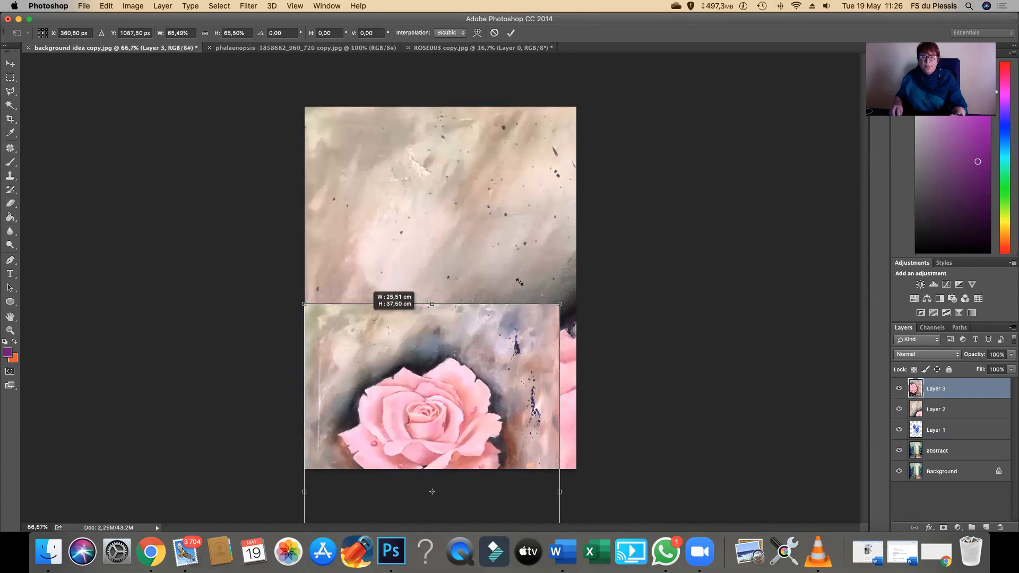
pyautogui.click(10, 63)
pyautogui.click(604, 191)
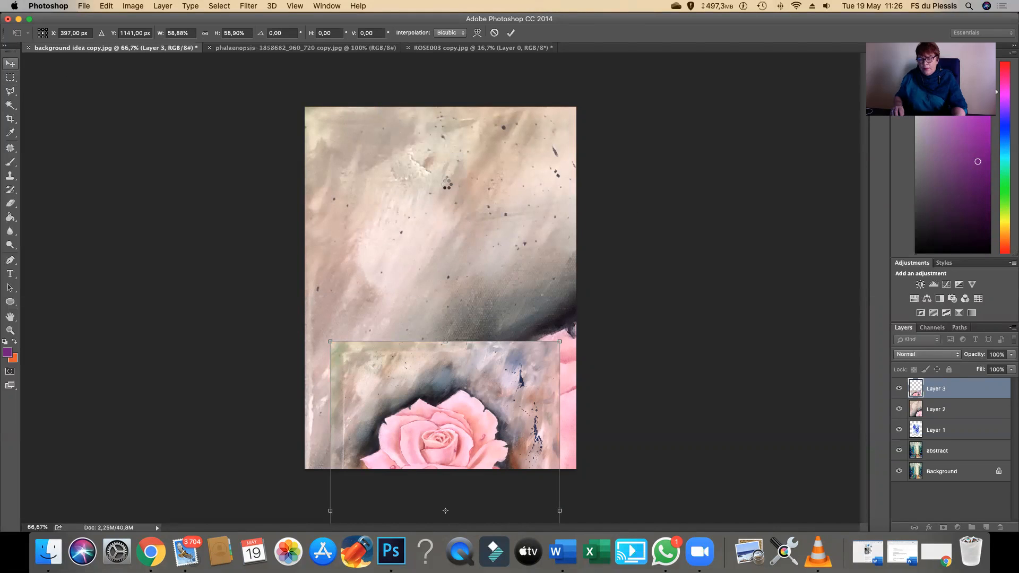
# - Delete the oversized rose on Layer 2 and move the smaller rose on Layer 3 up so it covers the orchids
pyautogui.click(913, 409)
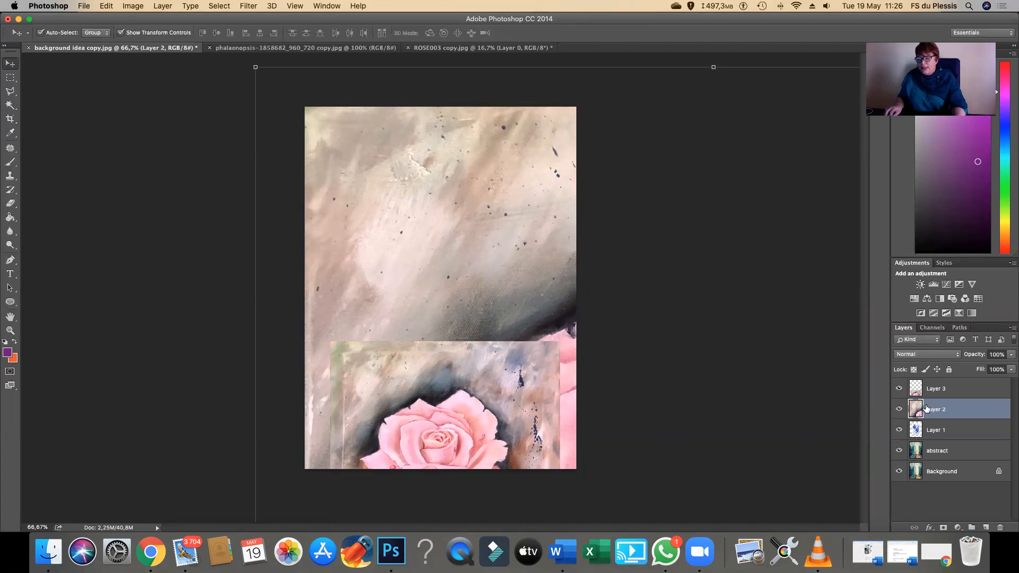
pyautogui.press('Delete')
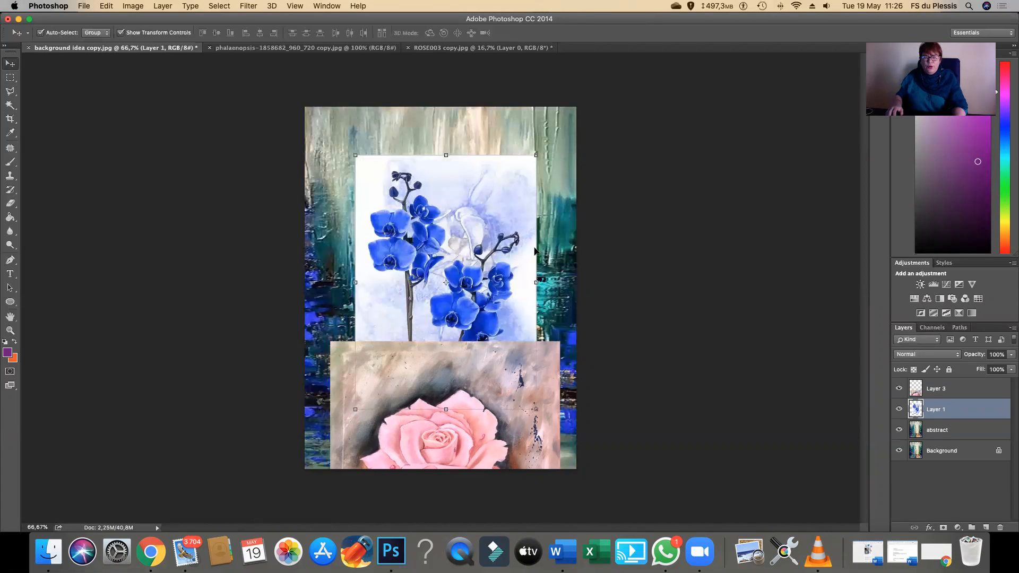
pyautogui.click(402, 362)
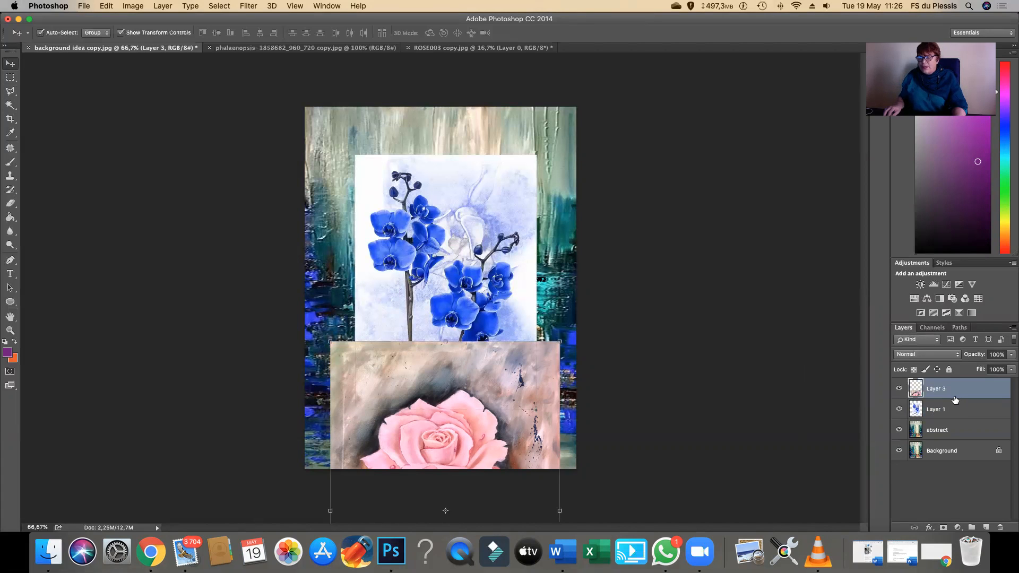
pyautogui.click(448, 174)
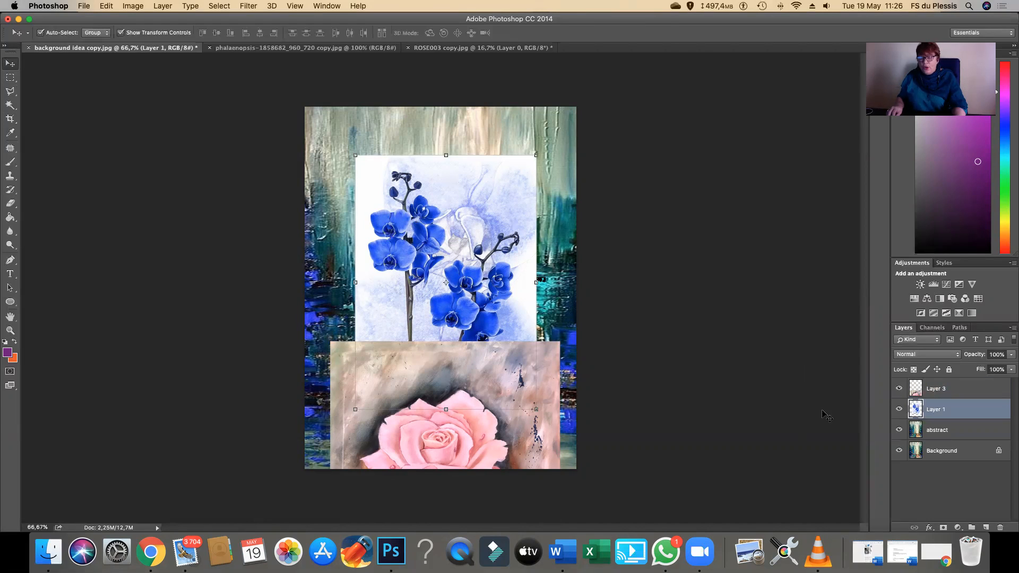
pyautogui.click(935, 390)
pyautogui.moveTo(457, 389); pyautogui.dragTo(456, 163)
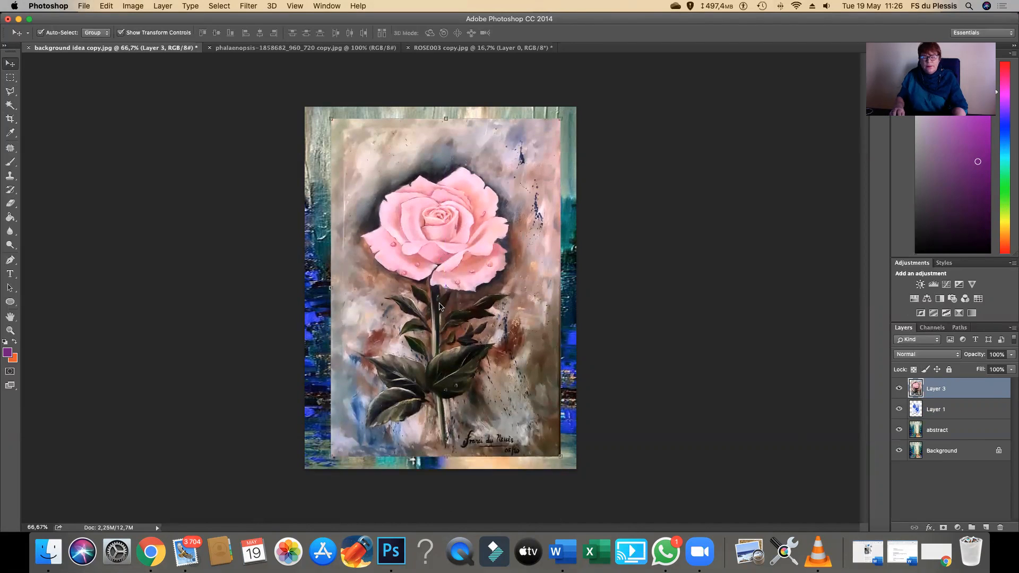
# - Briefly hide and restore Layer 3 to compare the images, and lower its opacity to 30%
pyautogui.click(898, 390)
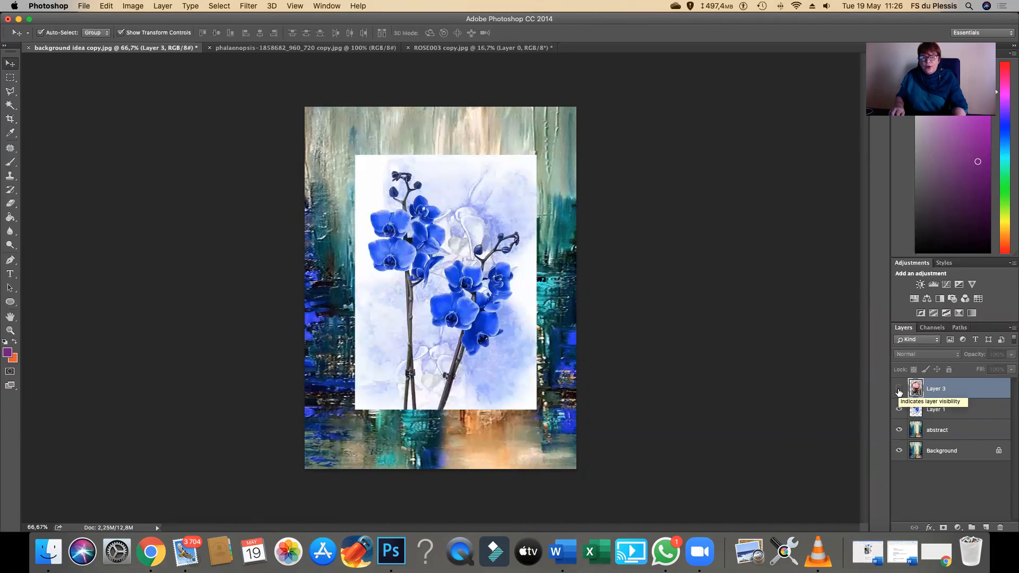
pyautogui.click(898, 390)
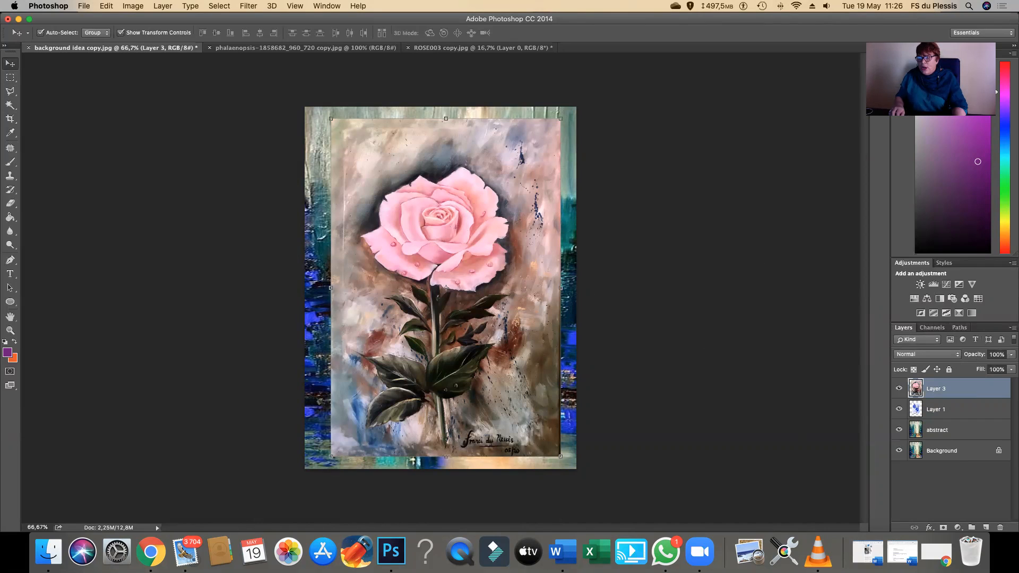
pyautogui.click(1011, 354)
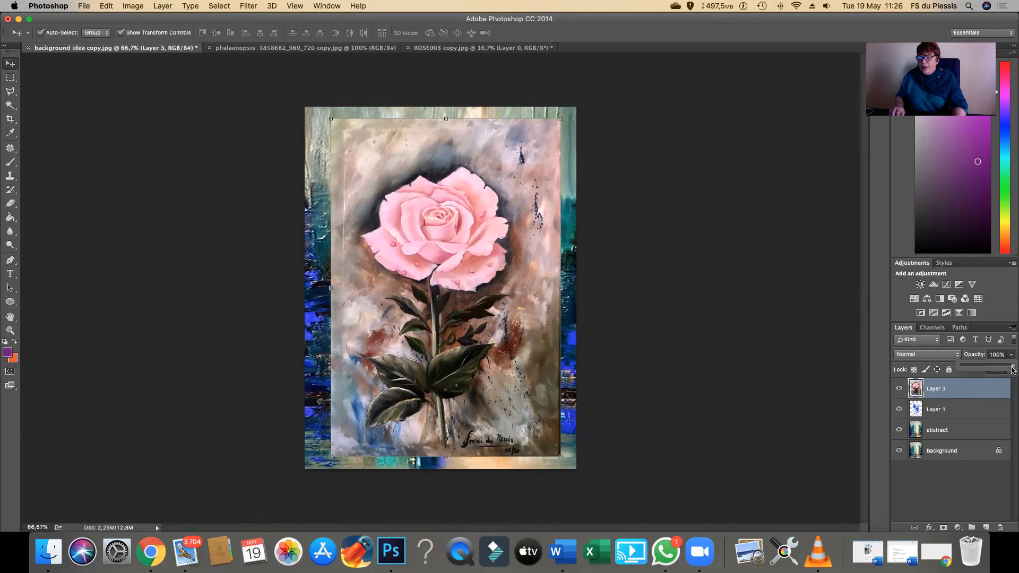
pyautogui.moveTo(1012, 371); pyautogui.dragTo(977, 370)
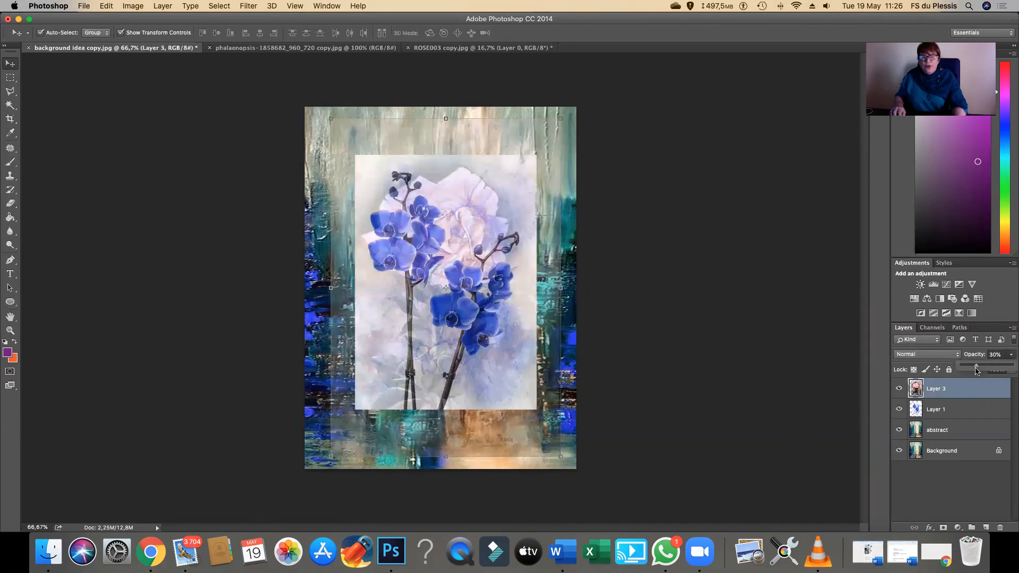
# - Hide the orchid layer and set the rose layer's opacity to 53% over the abstract painting
pyautogui.click(900, 409)
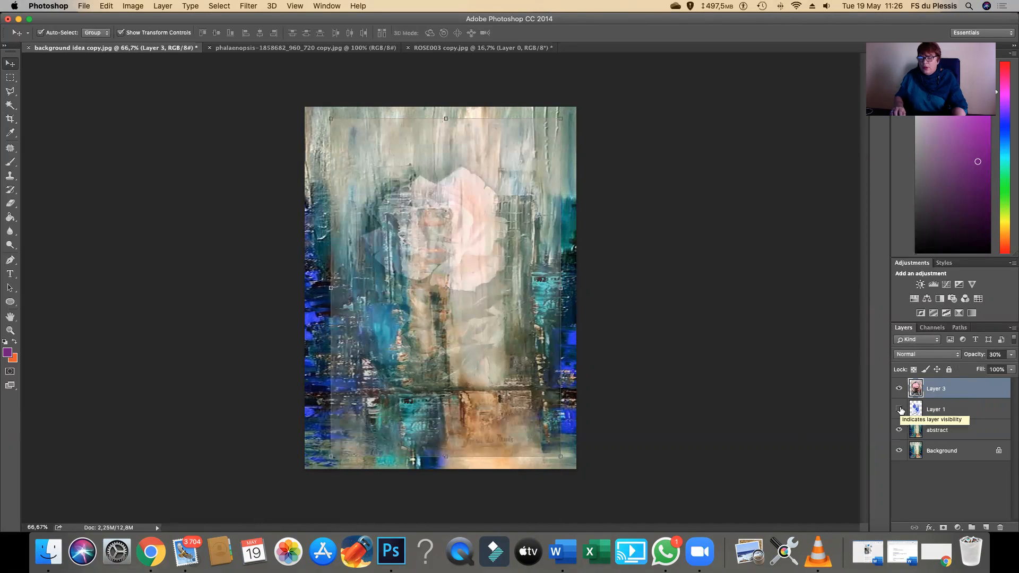
pyautogui.click(1010, 354)
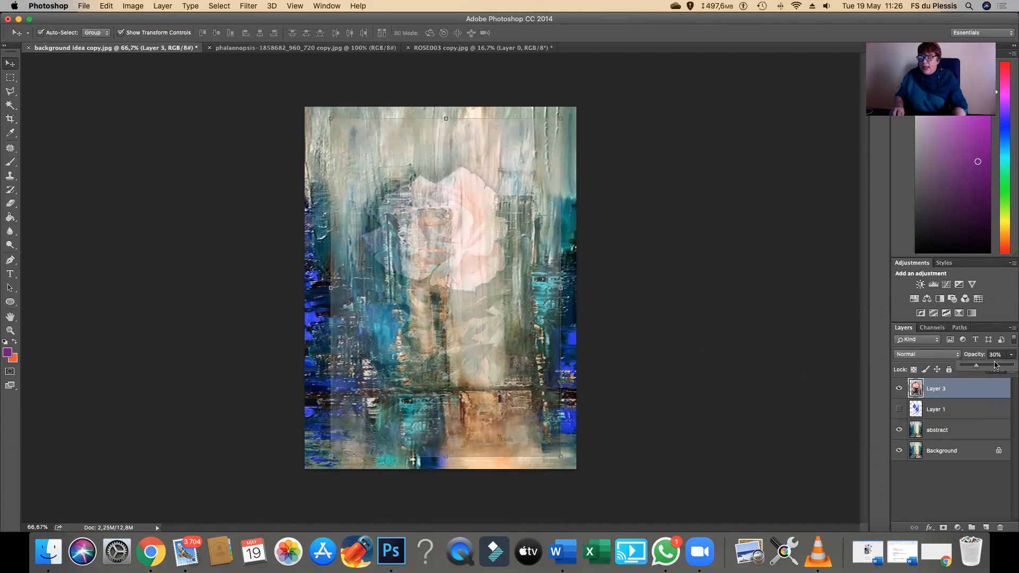
pyautogui.moveTo(979, 368); pyautogui.dragTo(988, 369)
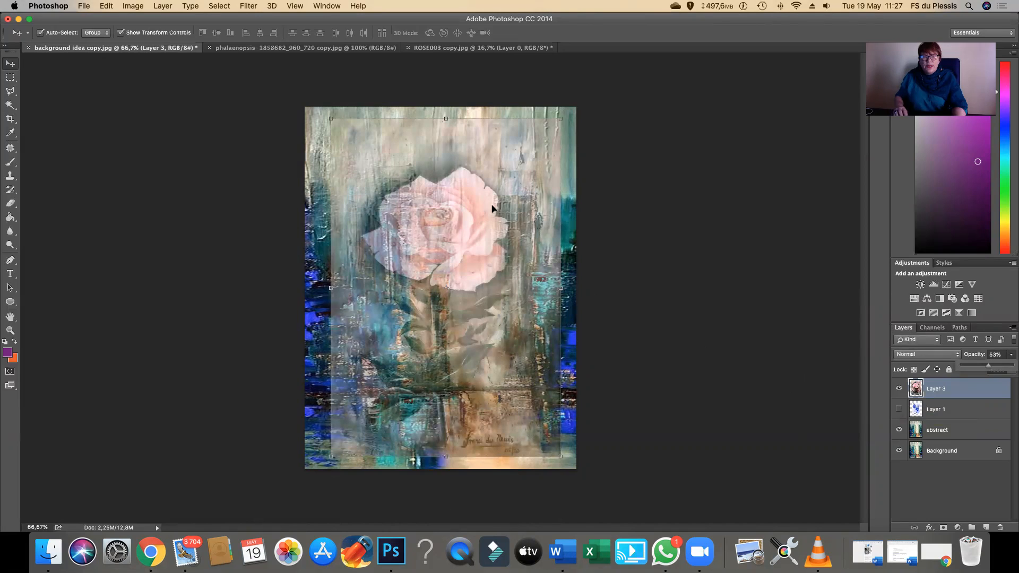
# - Erase the painted background around the rose on Layer 3 using a soft round 102 px Eraser with 11% hardness
pyautogui.click(11, 204)
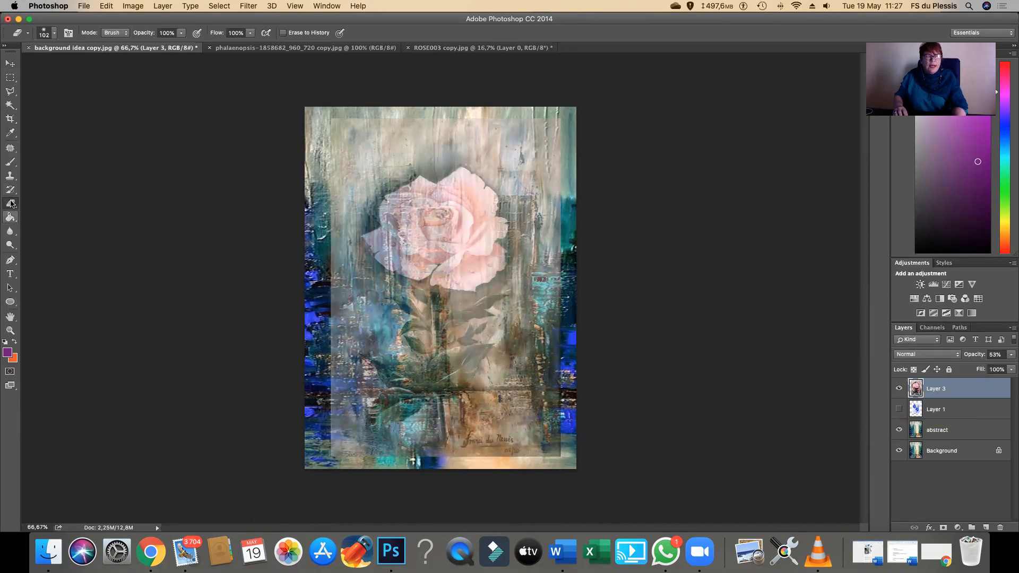
pyautogui.click(53, 34)
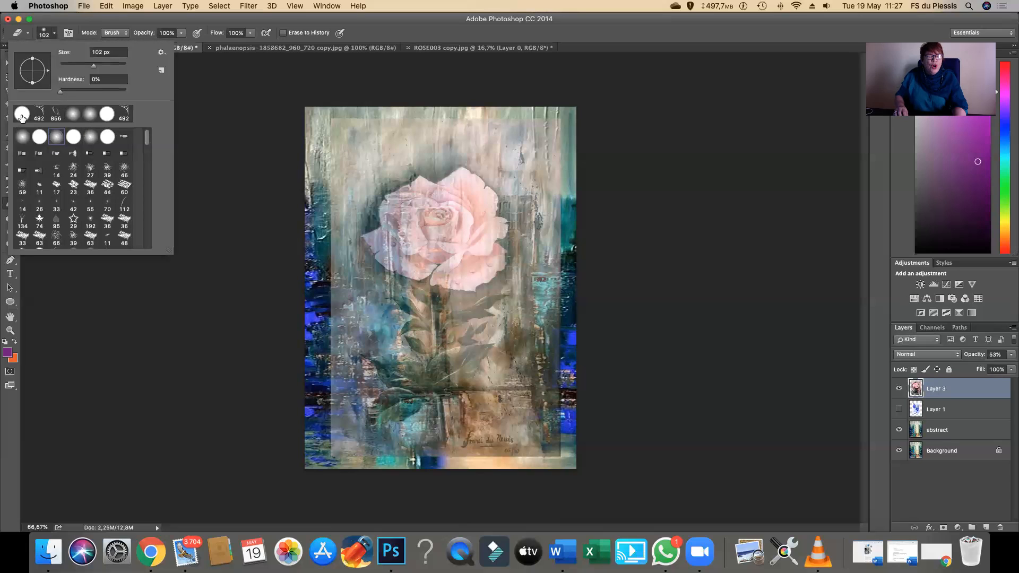
pyautogui.click(90, 114)
pyautogui.moveTo(61, 93)
pyautogui.mouseDown()
pyautogui.moveTo(87, 94)
pyautogui.moveTo(58, 94)
pyautogui.mouseUp()
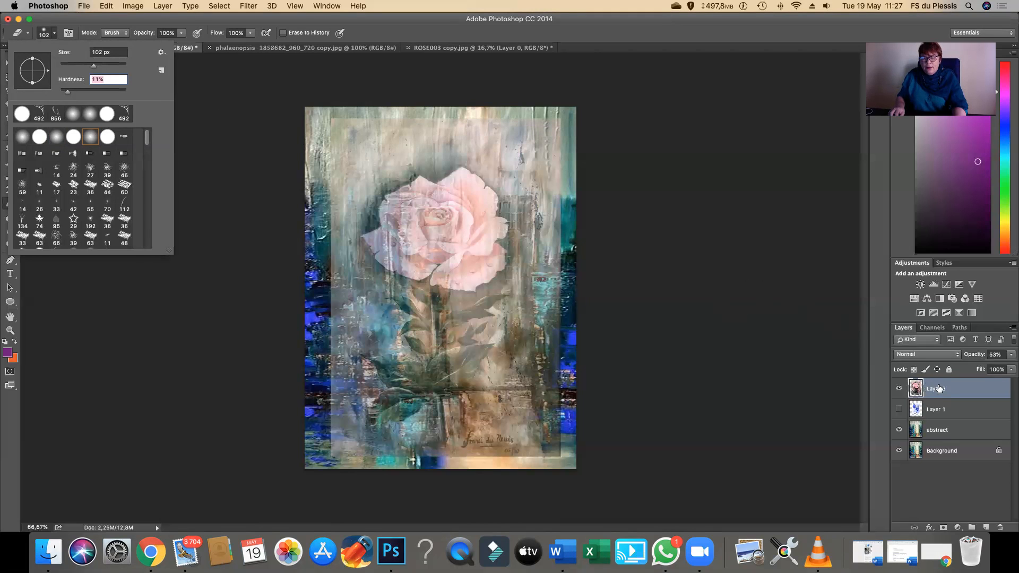
pyautogui.moveTo(383, 131)
pyautogui.mouseDown()
pyautogui.moveTo(335, 164)
pyautogui.moveTo(378, 132)
pyautogui.moveTo(333, 122)
pyautogui.moveTo(487, 131)
pyautogui.moveTo(391, 132)
pyautogui.moveTo(535, 127)
pyautogui.moveTo(508, 153)
pyautogui.moveTo(523, 173)
pyautogui.moveTo(528, 255)
pyautogui.moveTo(557, 155)
pyautogui.moveTo(518, 224)
pyautogui.moveTo(530, 234)
pyautogui.moveTo(526, 287)
pyautogui.moveTo(540, 283)
pyautogui.moveTo(536, 351)
pyautogui.moveTo(476, 427)
pyautogui.moveTo(494, 447)
pyautogui.moveTo(511, 338)
pyautogui.moveTo(500, 395)
pyautogui.moveTo(529, 422)
pyautogui.moveTo(544, 459)
pyautogui.moveTo(552, 310)
pyautogui.moveTo(530, 421)
pyautogui.moveTo(498, 428)
pyautogui.mouseUp()
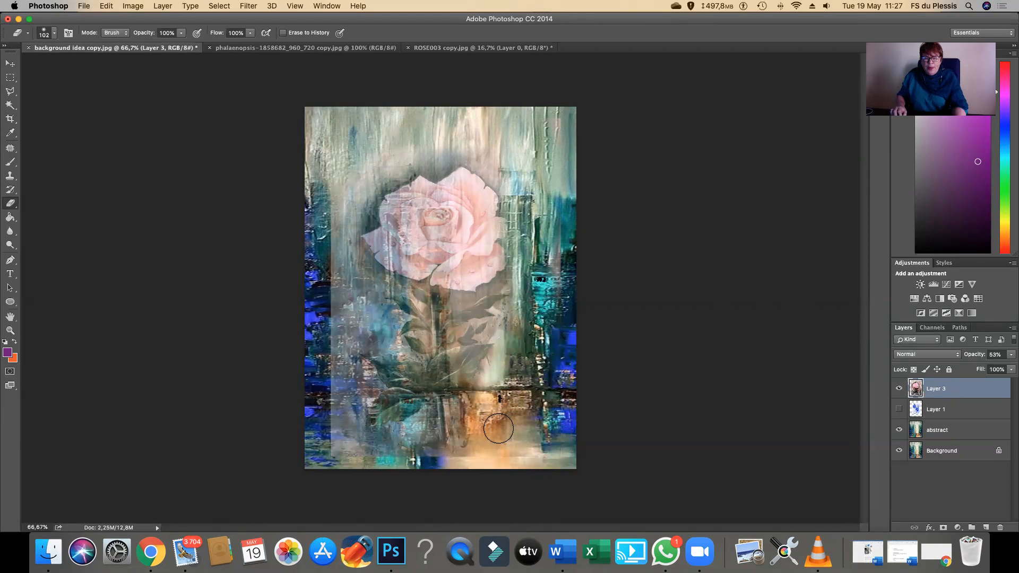
pyautogui.rightClick(411, 443)
pyautogui.moveTo(413, 439)
pyautogui.mouseDown()
pyautogui.moveTo(371, 438)
pyautogui.moveTo(343, 396)
pyautogui.moveTo(363, 367)
pyautogui.moveTo(345, 289)
pyautogui.moveTo(365, 319)
pyautogui.moveTo(356, 263)
pyautogui.moveTo(330, 288)
pyautogui.moveTo(334, 450)
pyautogui.moveTo(346, 137)
pyautogui.moveTo(324, 114)
pyautogui.moveTo(370, 120)
pyautogui.moveTo(402, 137)
pyautogui.moveTo(356, 195)
pyautogui.moveTo(354, 212)
pyautogui.moveTo(365, 191)
pyautogui.moveTo(347, 246)
pyautogui.mouseUp()
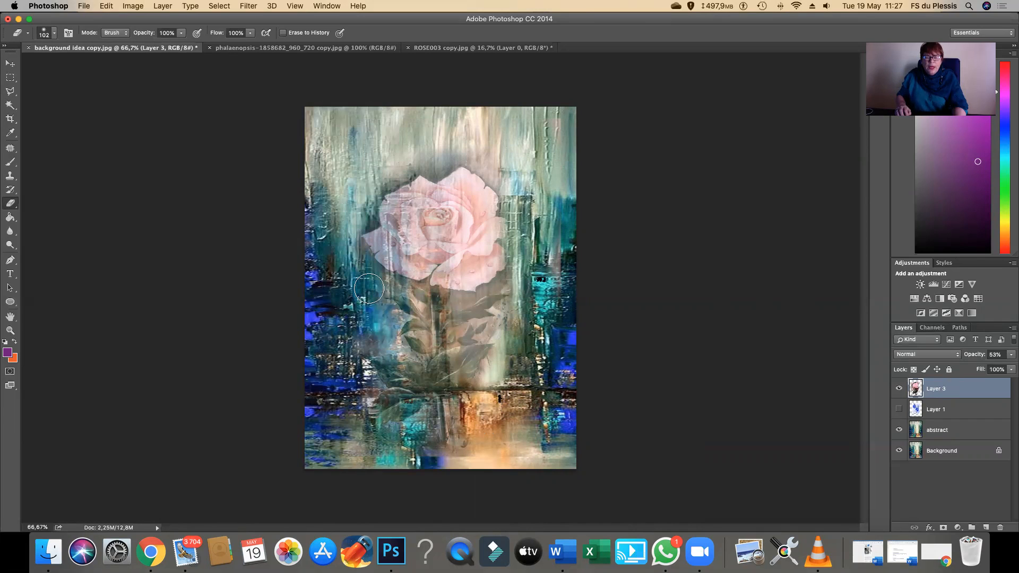
pyautogui.moveTo(378, 160)
pyautogui.mouseDown()
pyautogui.moveTo(478, 152)
pyautogui.moveTo(522, 198)
pyautogui.moveTo(529, 248)
pyautogui.mouseUp()
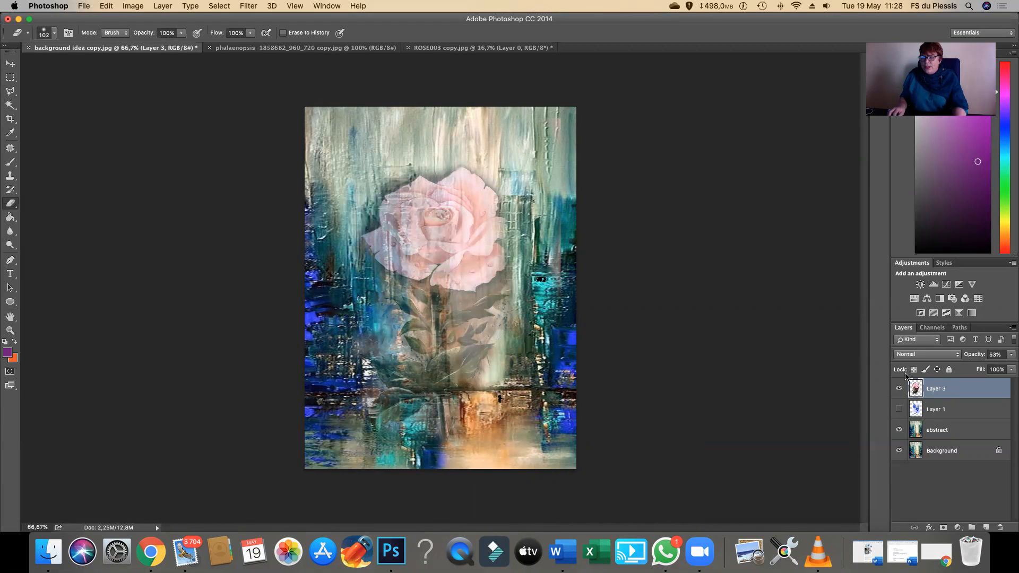
# - Raise the rose layer's opacity to 86% and move the rose slightly up and to the right on the canvas
pyautogui.click(1011, 355)
pyautogui.moveTo(990, 368); pyautogui.dragTo(1004, 370)
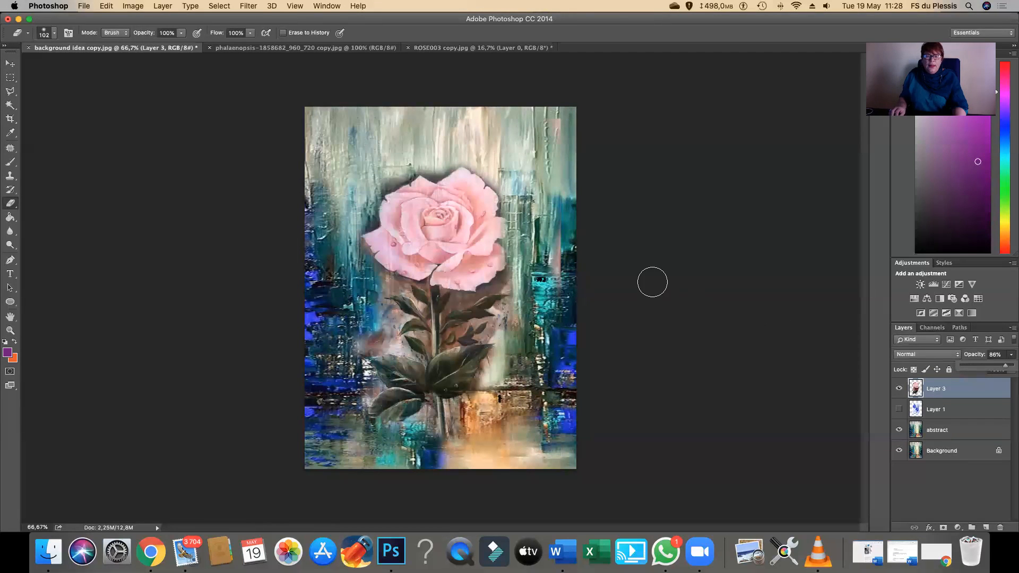
pyautogui.click(10, 64)
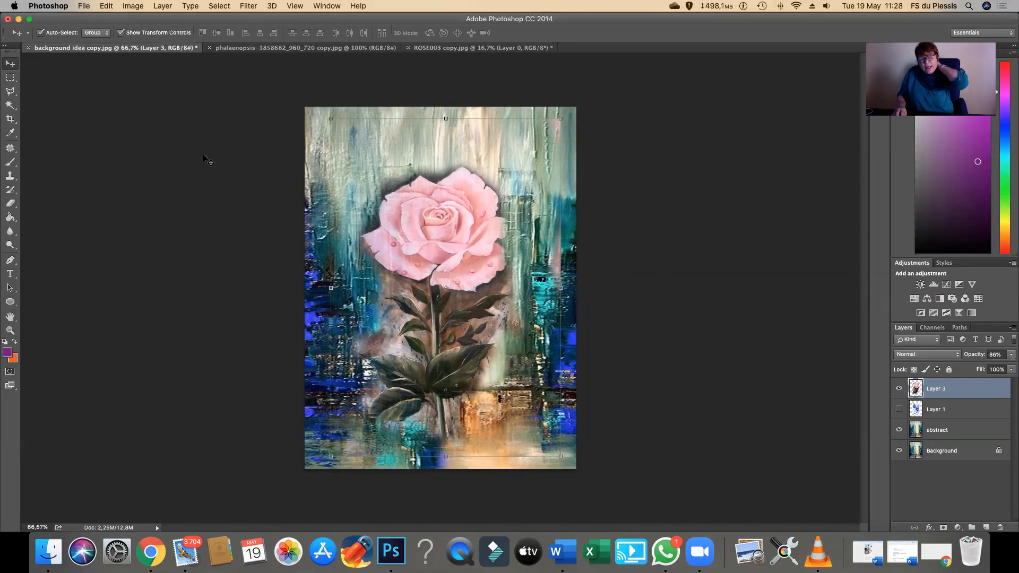
pyautogui.moveTo(412, 242); pyautogui.dragTo(441, 228)
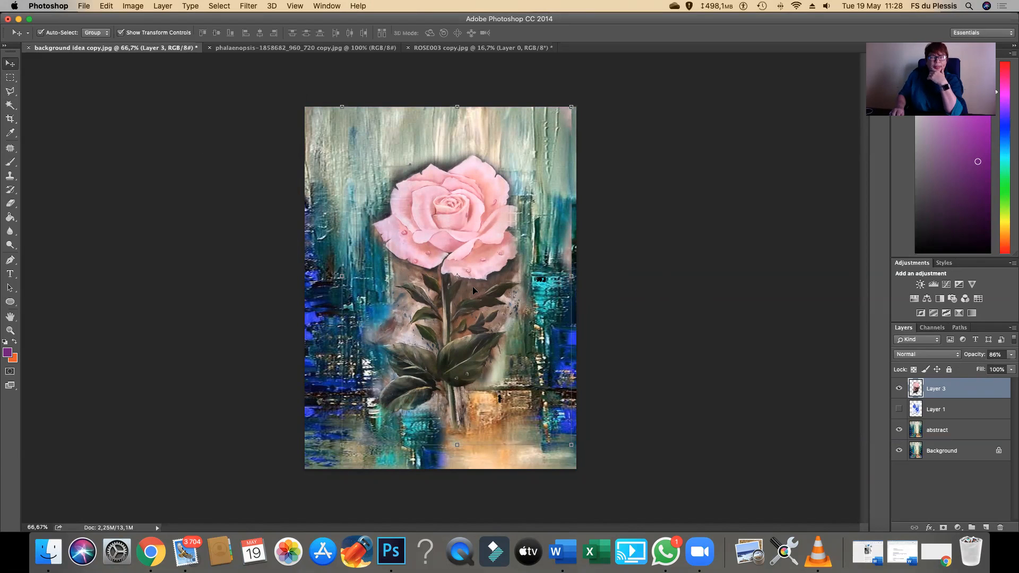
# - Select the leftover background patches around the rose's stem and leaves with the Magic Wand at tolerance 32 and delete them
pyautogui.click(11, 105)
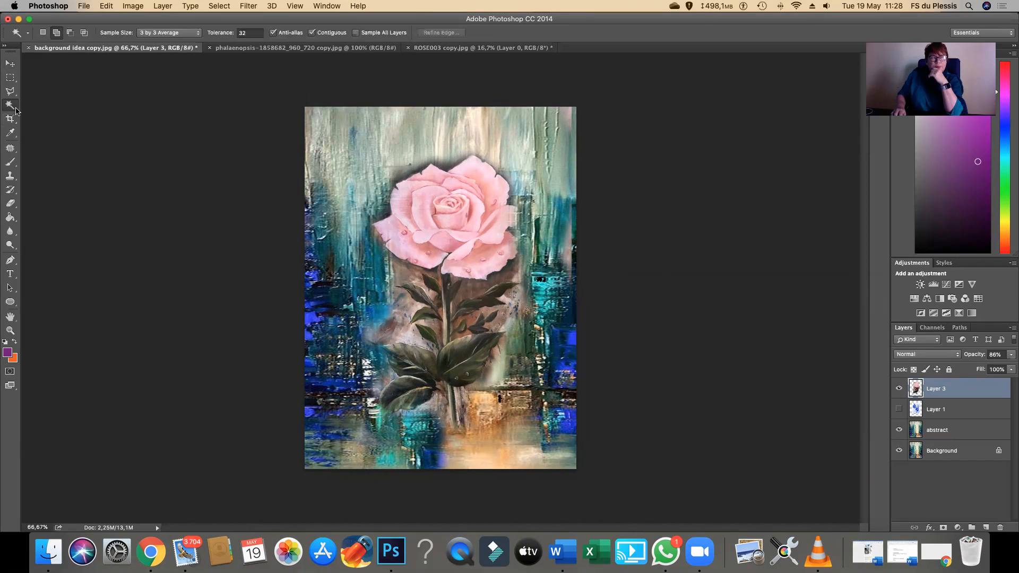
pyautogui.rightClick(15, 110)
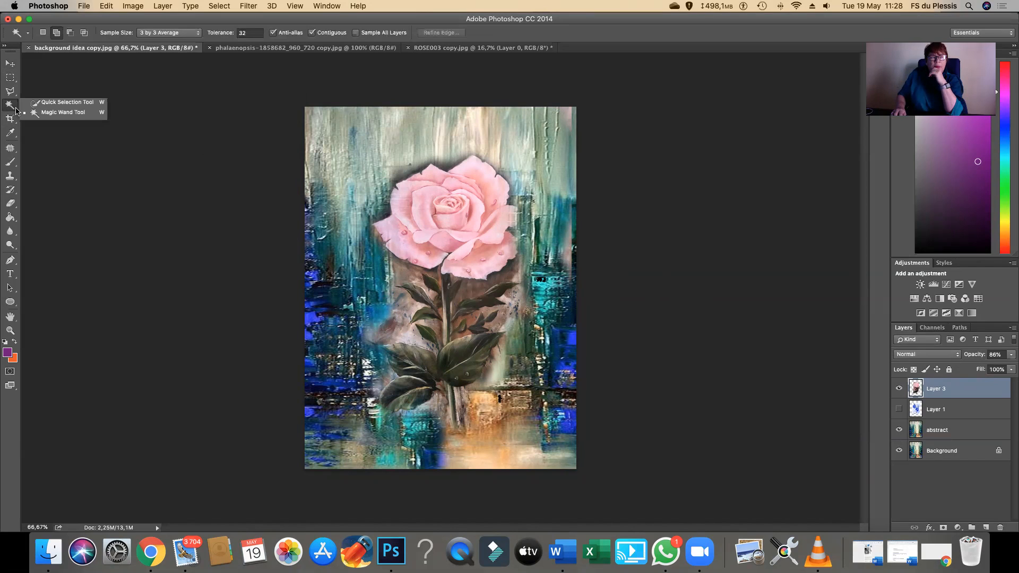
pyautogui.click(68, 112)
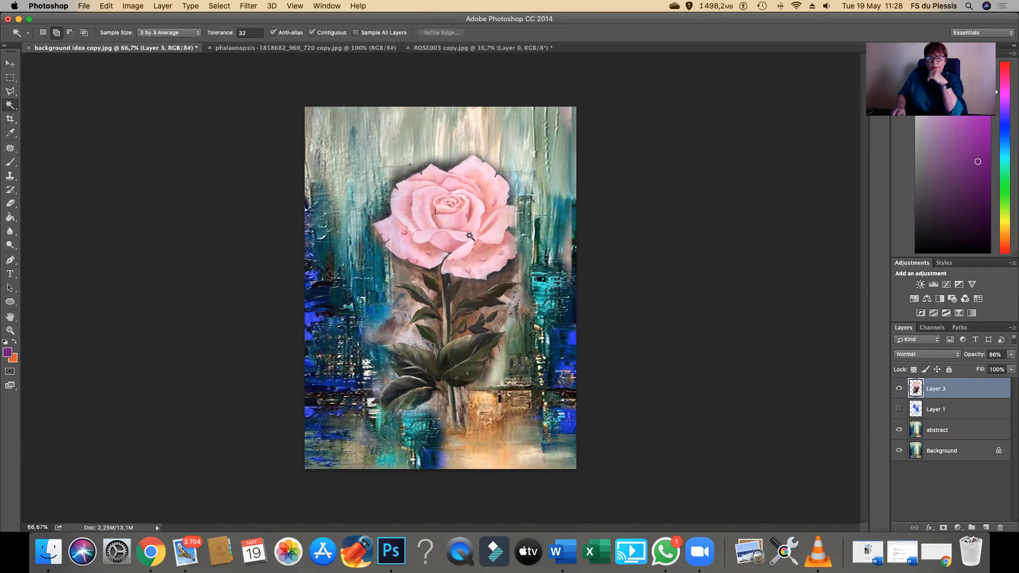
pyautogui.click(470, 289)
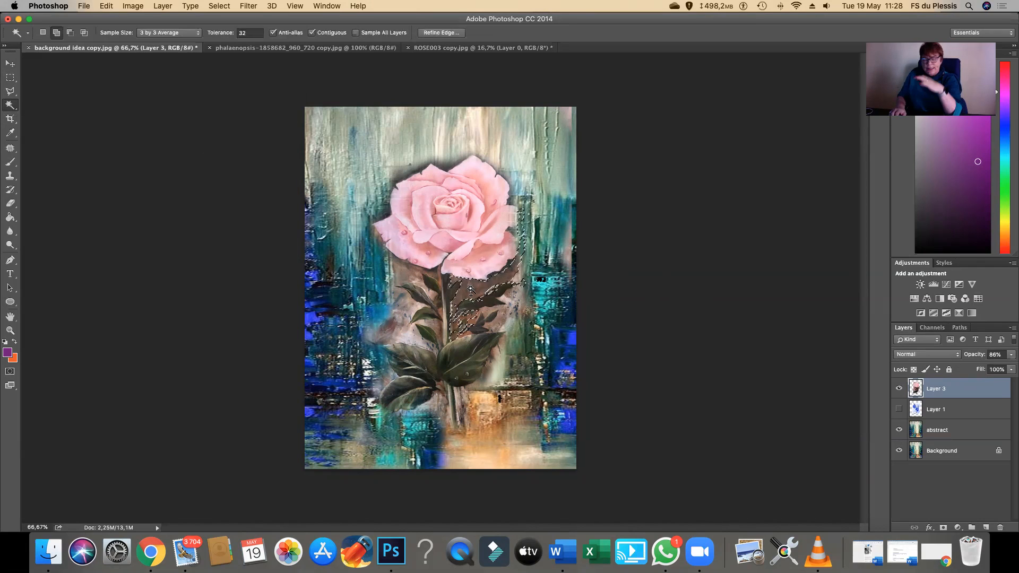
pyautogui.press('Delete')
pyautogui.click(412, 277)
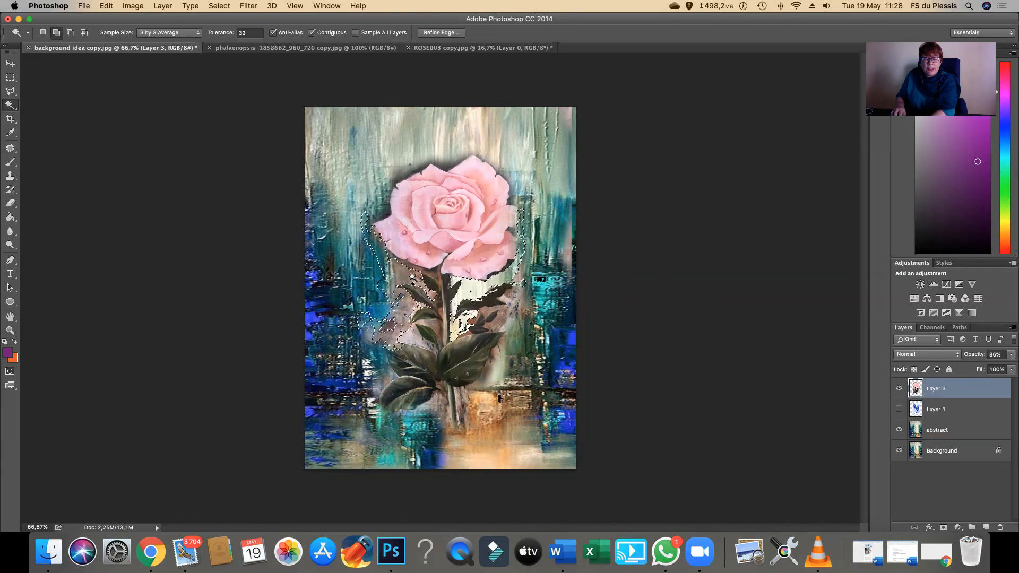
pyautogui.press('Delete')
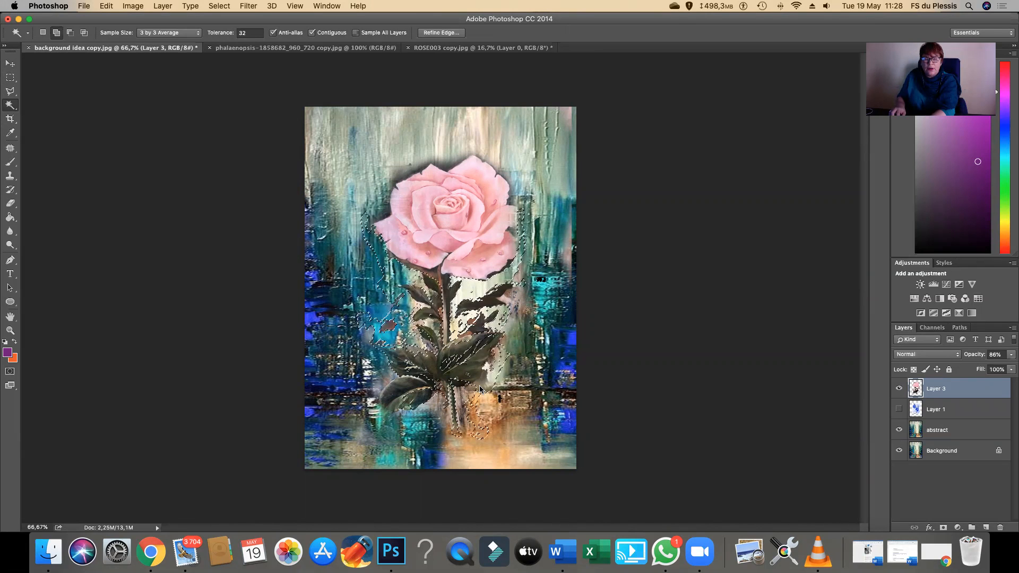
# - Try deleting the selected area that includes parts of the rose's leaves and stem, and undo the deletion
pyautogui.press('Delete')
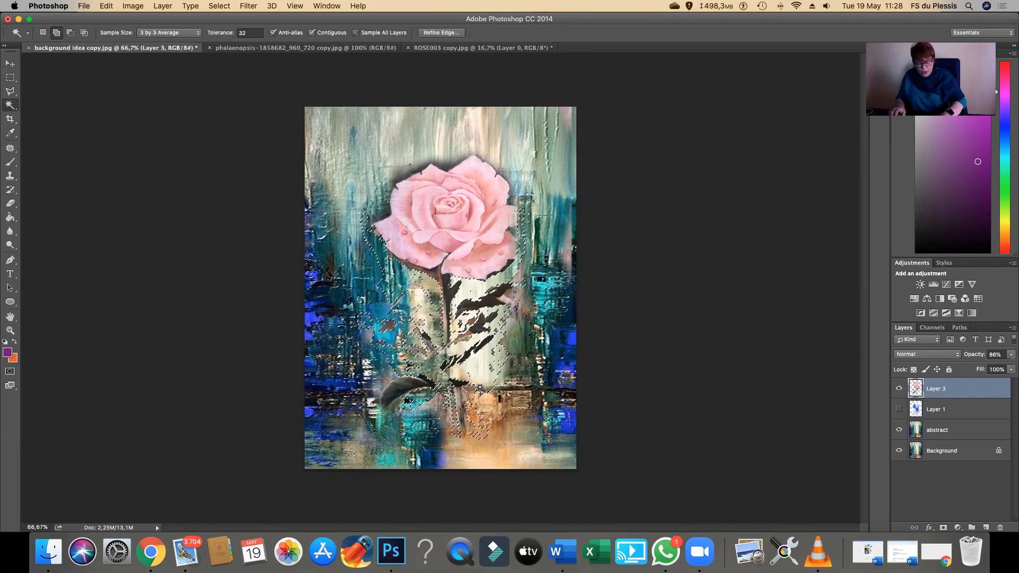
pyautogui.press('super+z')
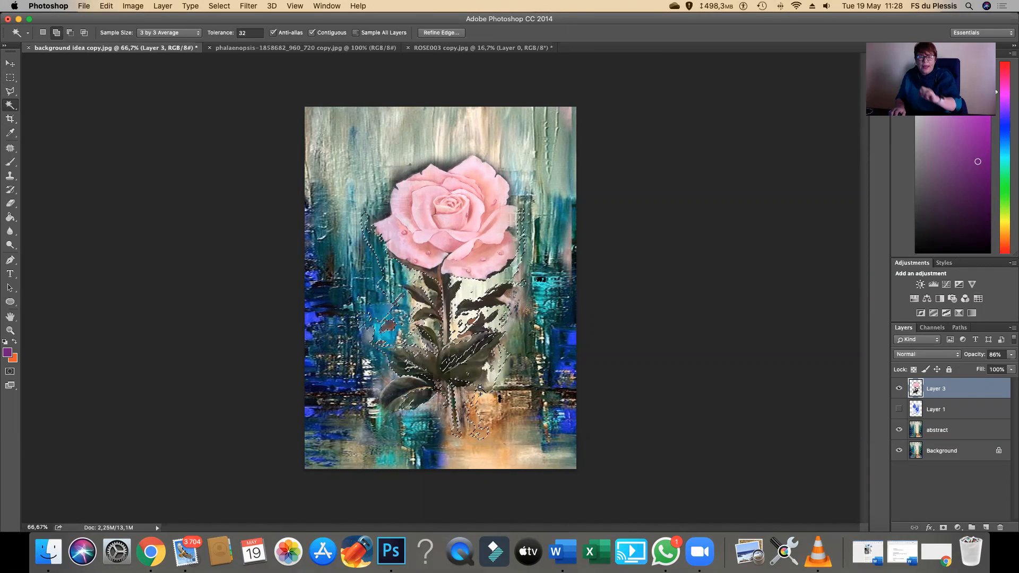
# - Clear the selection and move the rose on Layer 3 slightly down and to the left on the canvas
pyautogui.click(10, 77)
pyautogui.click(146, 116)
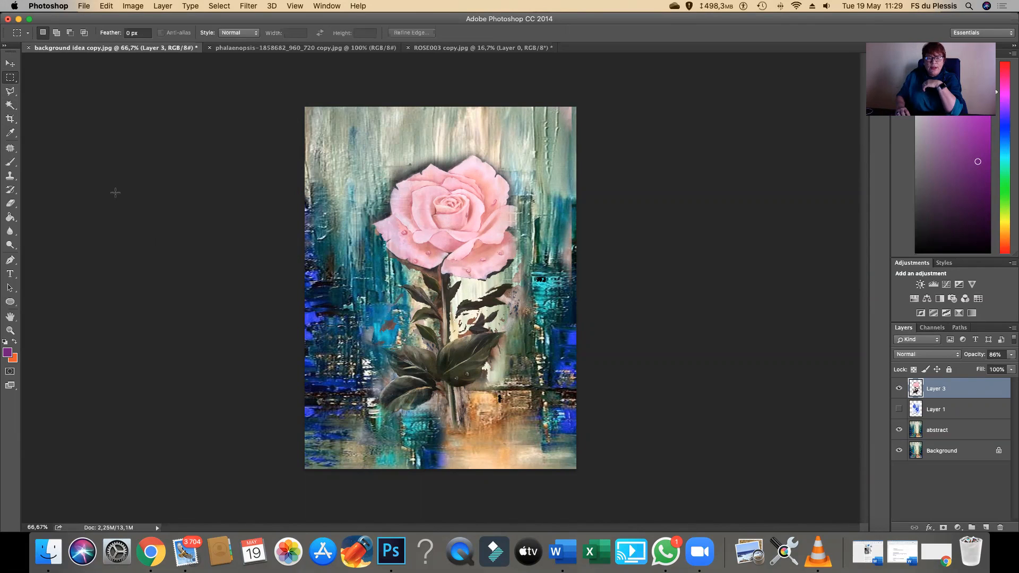
pyautogui.click(10, 63)
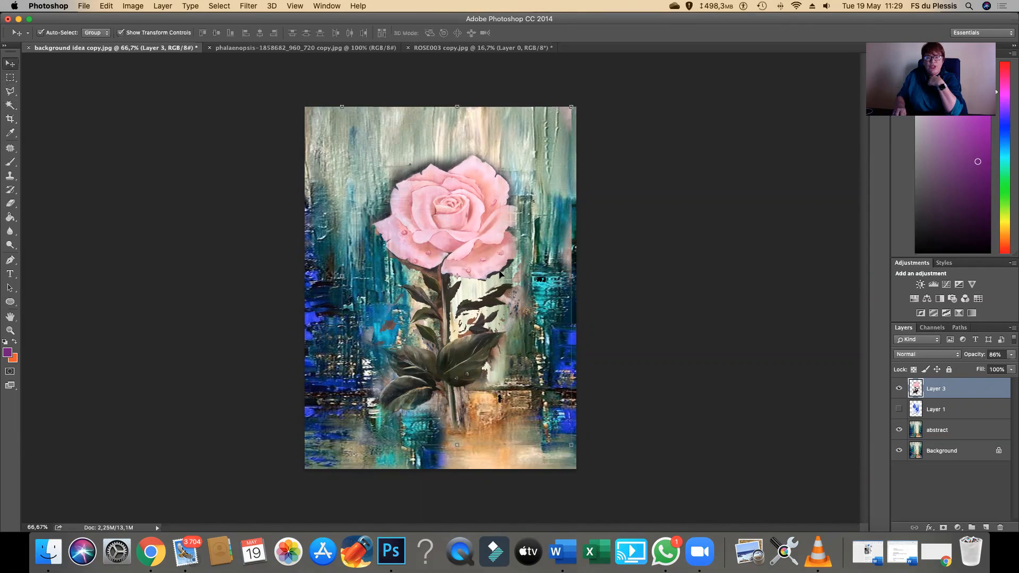
pyautogui.moveTo(440, 221); pyautogui.dragTo(439, 242)
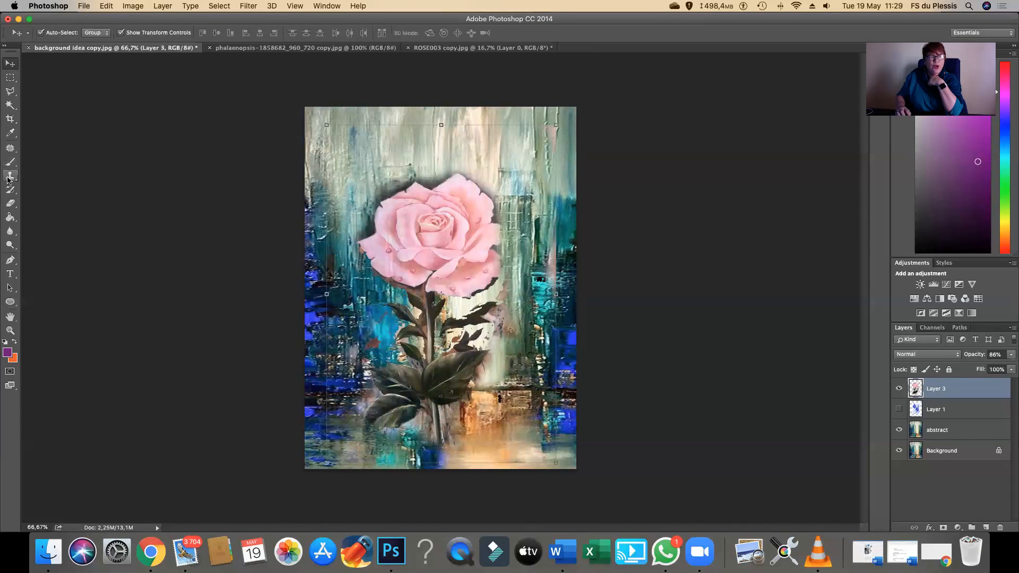
# - Select the abstract layer, shift it very slightly on the canvas, and hide the Background layer
pyautogui.click(11, 204)
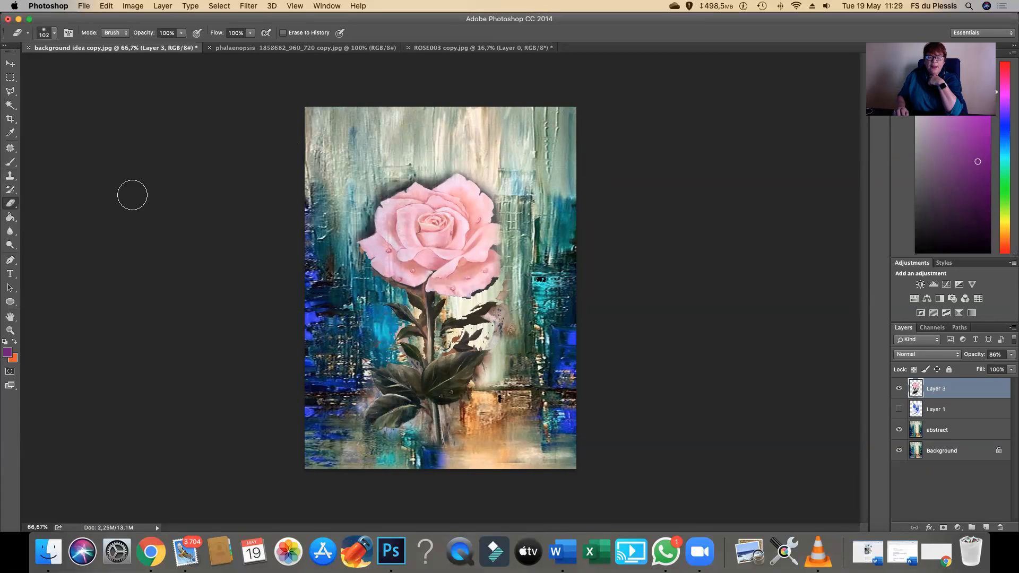
pyautogui.click(9, 65)
pyautogui.click(126, 114)
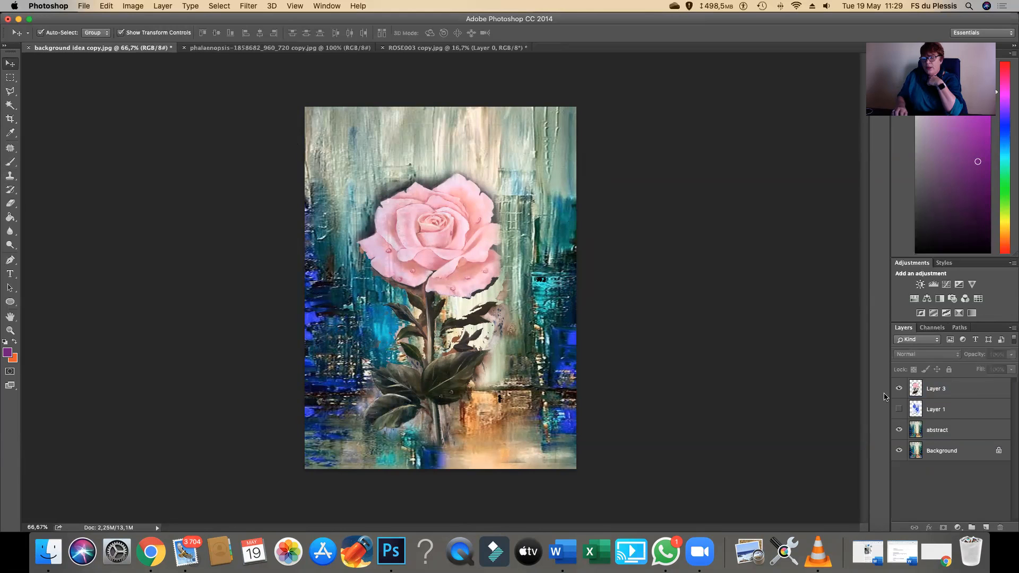
pyautogui.click(934, 430)
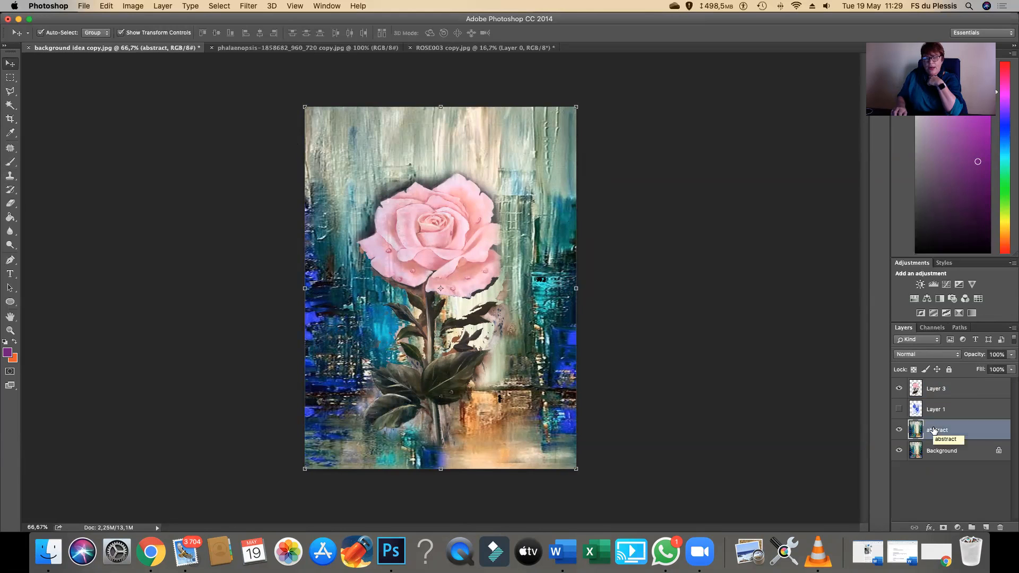
pyautogui.moveTo(549, 200); pyautogui.dragTo(473, 144)
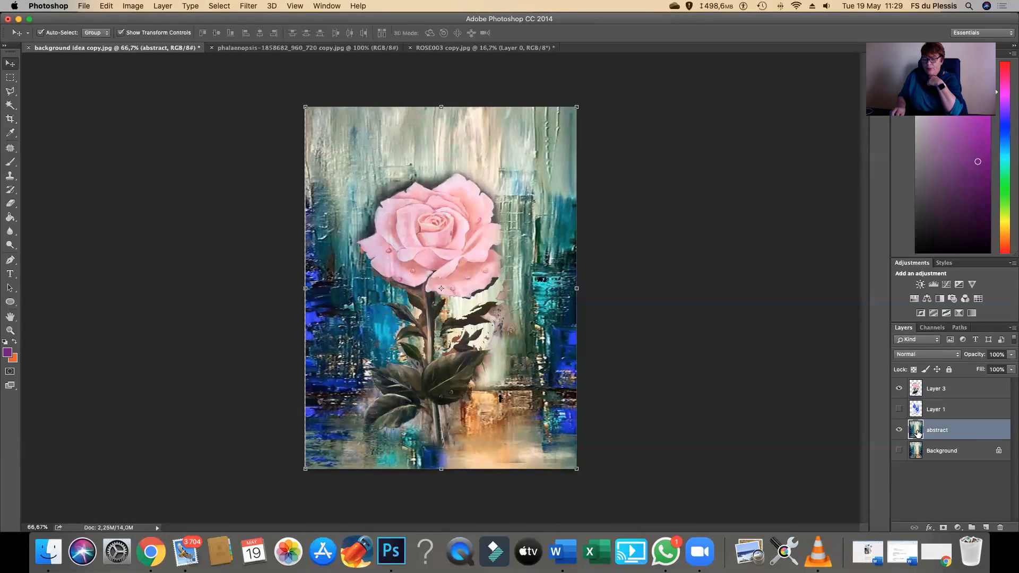
pyautogui.doubleClick(917, 434)
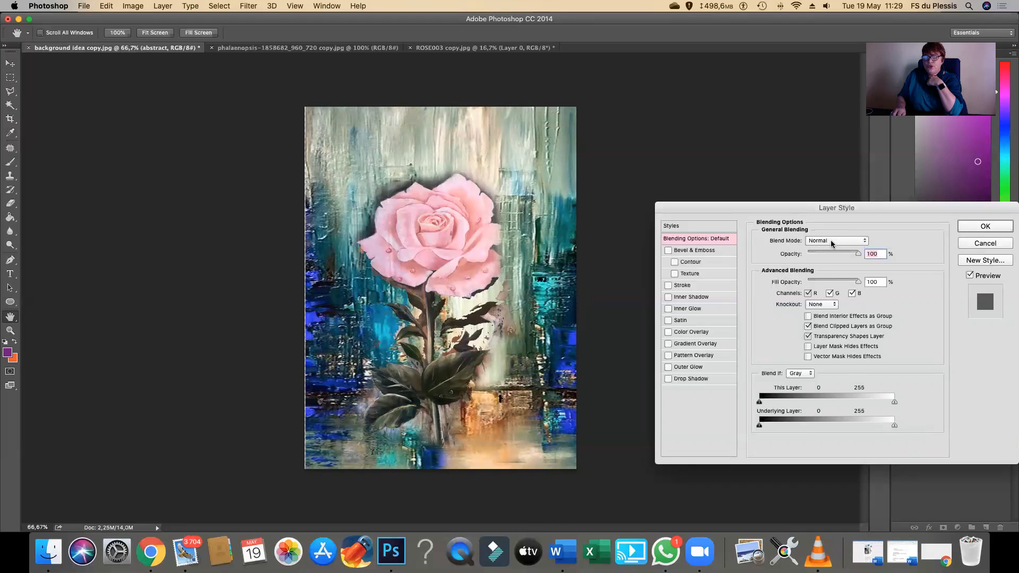
pyautogui.click(981, 244)
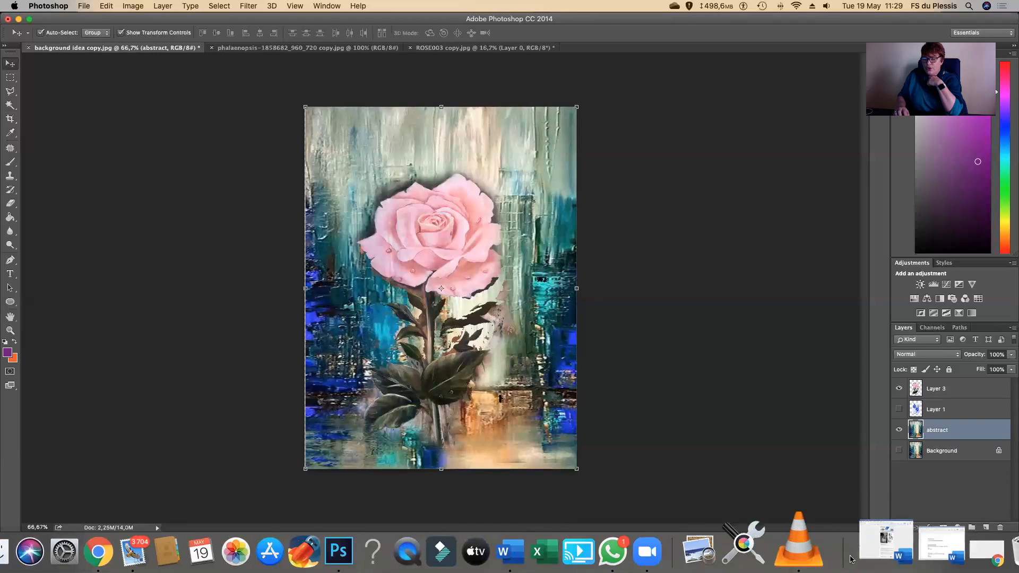
# - Add a Hue/Saturation adjustment layer above the abstract layer with Hue +69, Saturation -68 and Lightness +13
pyautogui.click(957, 528)
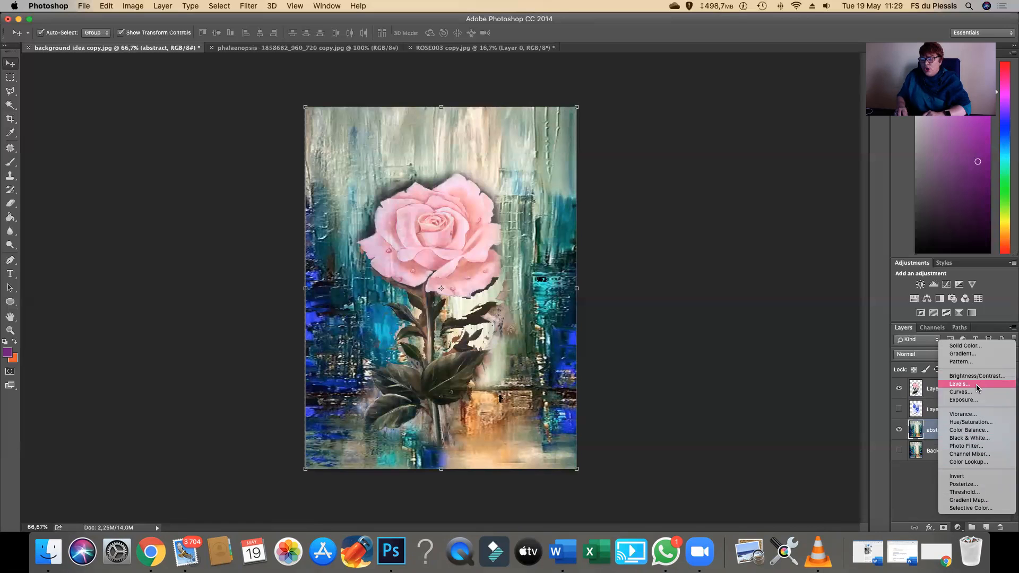
pyautogui.click(966, 421)
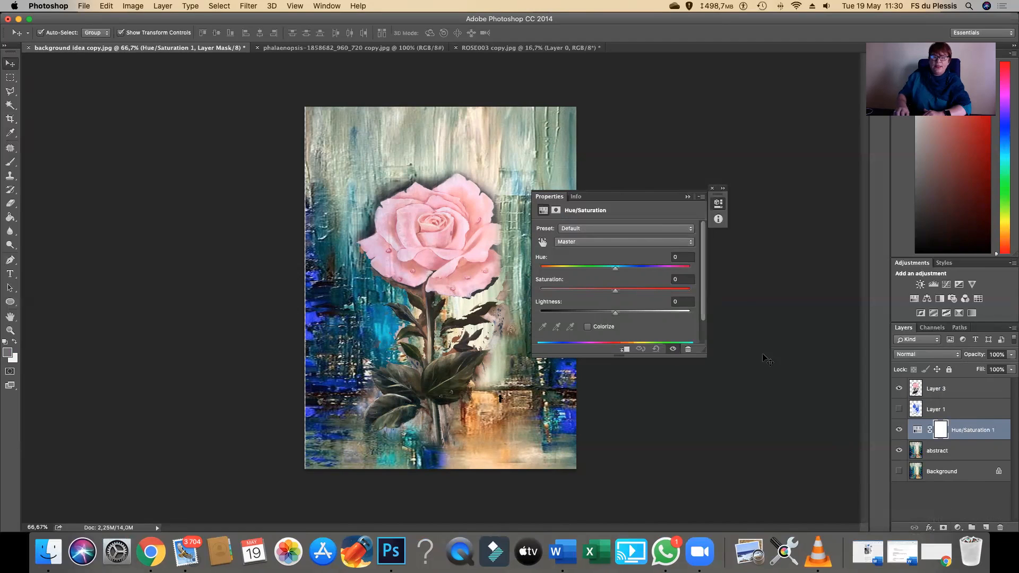
pyautogui.moveTo(618, 203); pyautogui.dragTo(723, 175)
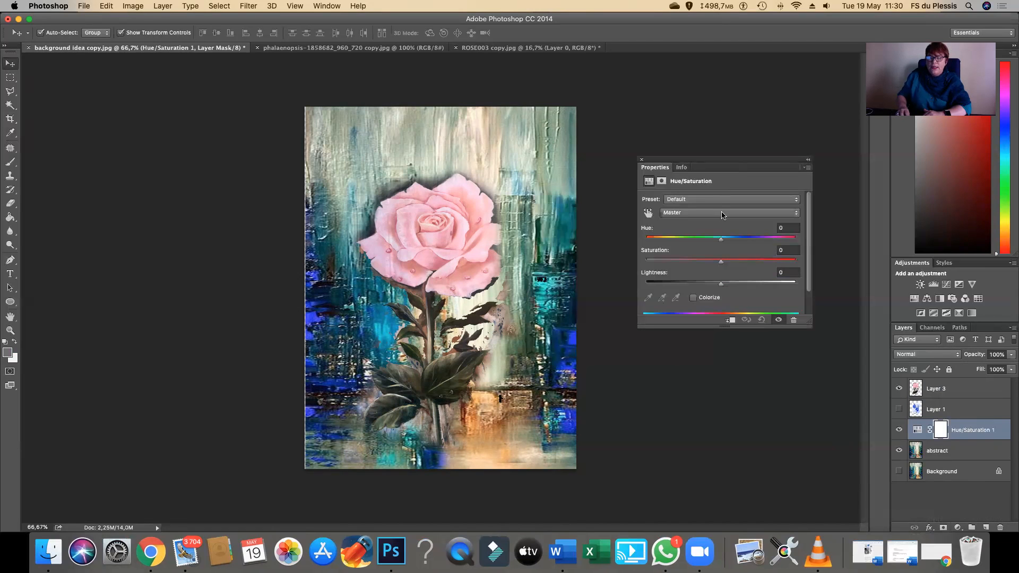
pyautogui.moveTo(719, 242); pyautogui.dragTo(761, 254)
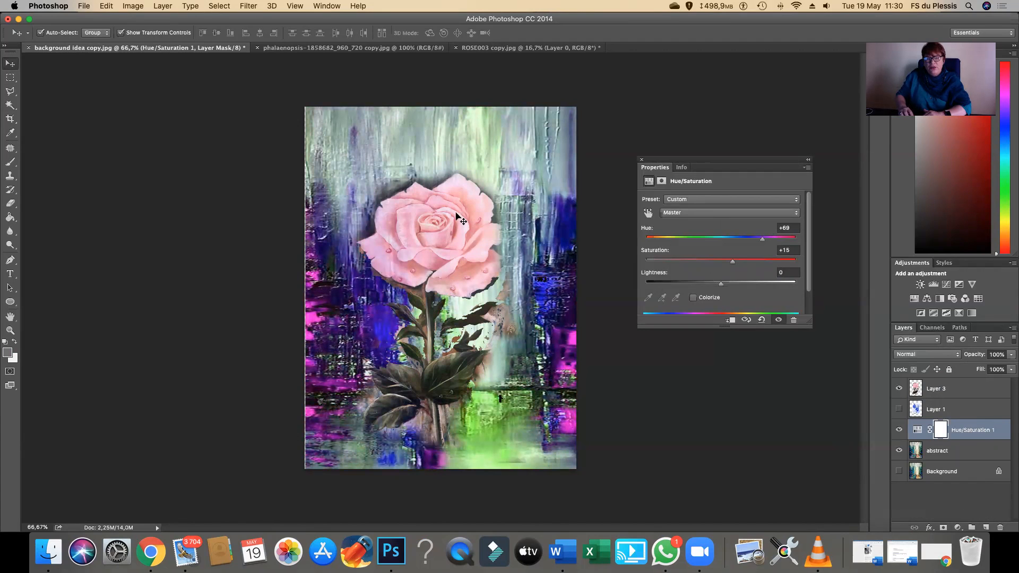
pyautogui.moveTo(722, 285); pyautogui.dragTo(670, 268)
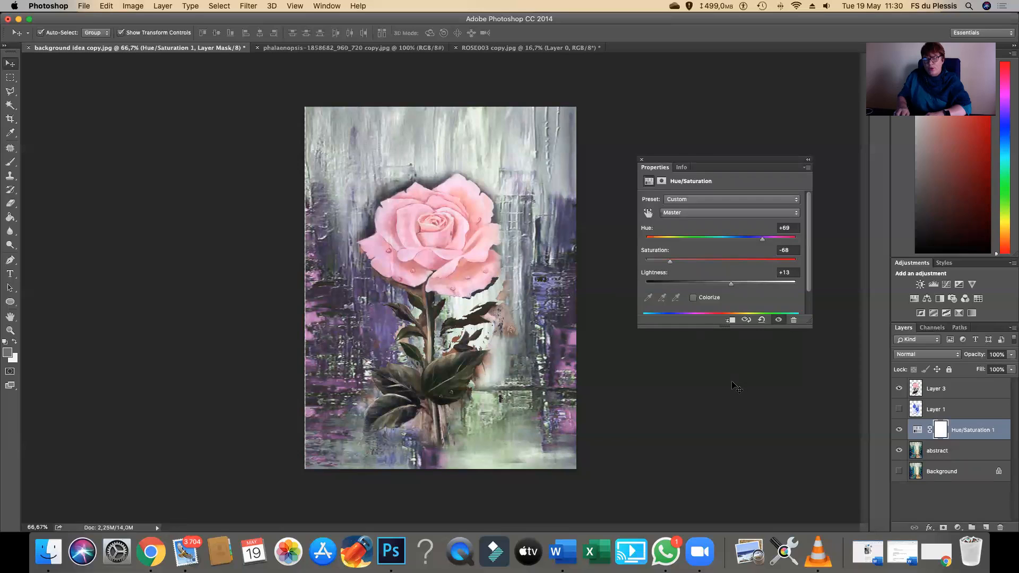
pyautogui.click(641, 161)
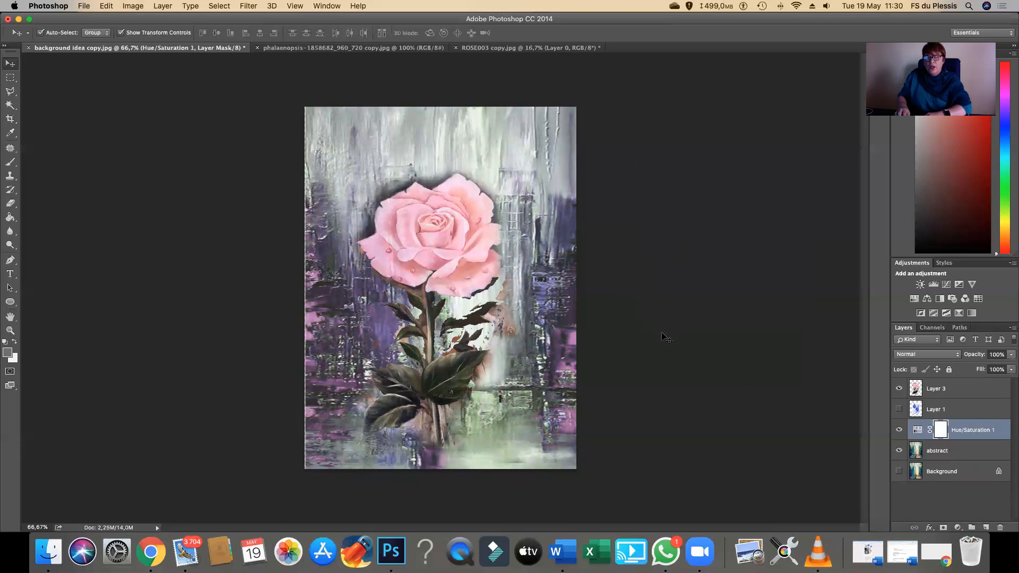
pyautogui.click(663, 333)
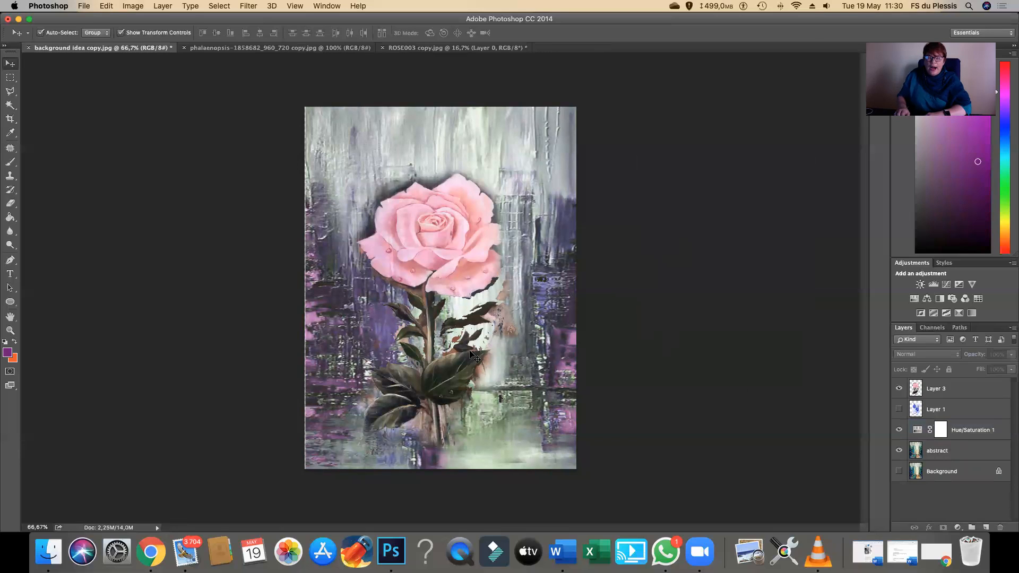
# - Draw a rectangular marquee selection over the lower right part of the rose bloom on Layer 3
pyautogui.scroll(2, 648, 342)
pyautogui.scroll(3, 648, 343)
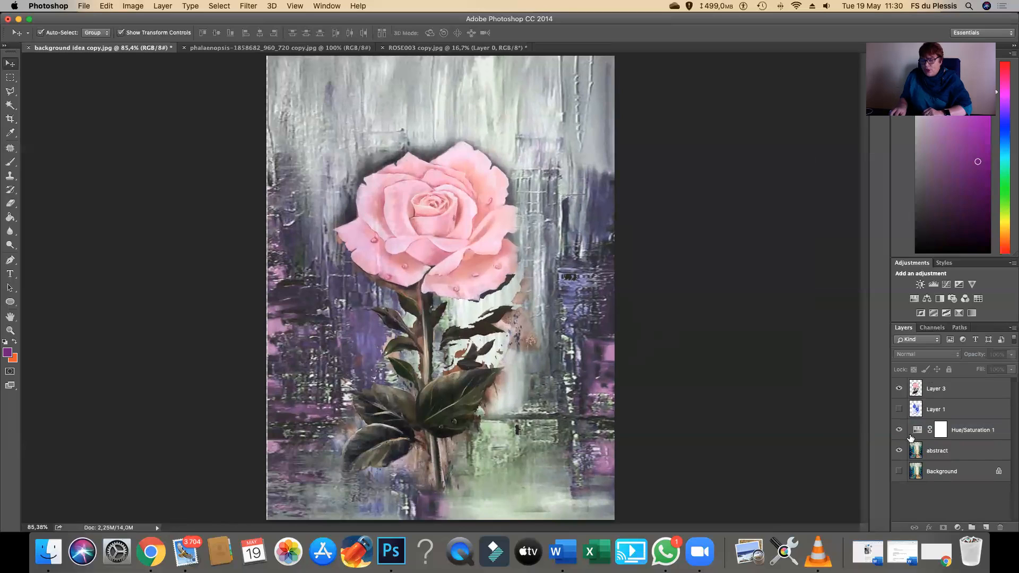
pyautogui.press('m')
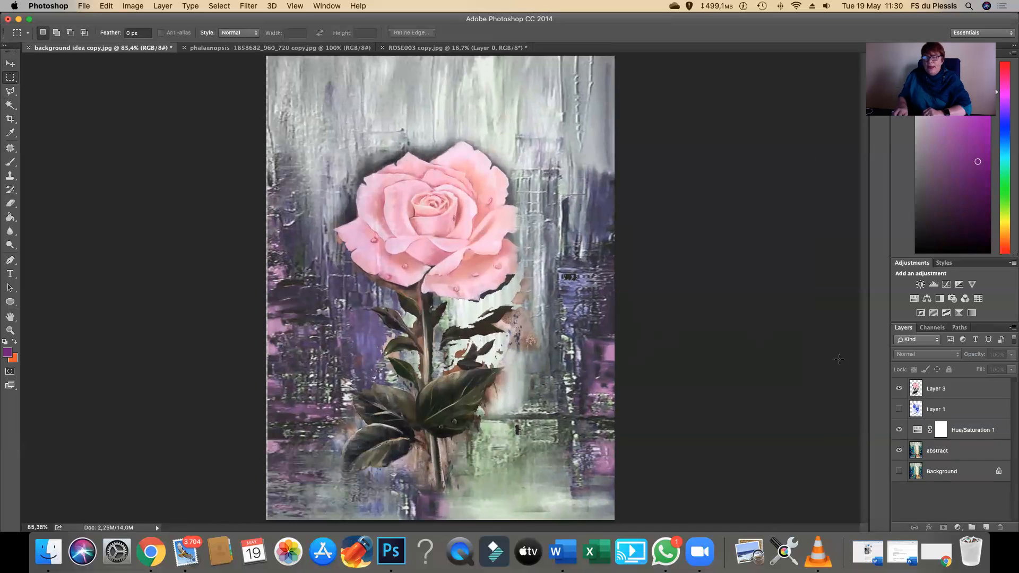
pyautogui.click(937, 387)
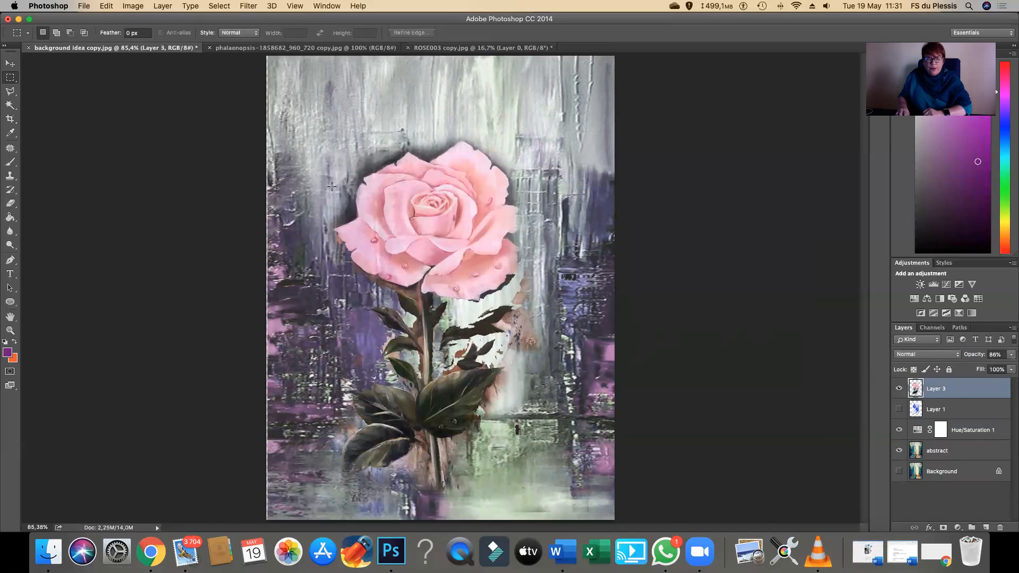
pyautogui.moveTo(391, 199); pyautogui.dragTo(513, 304)
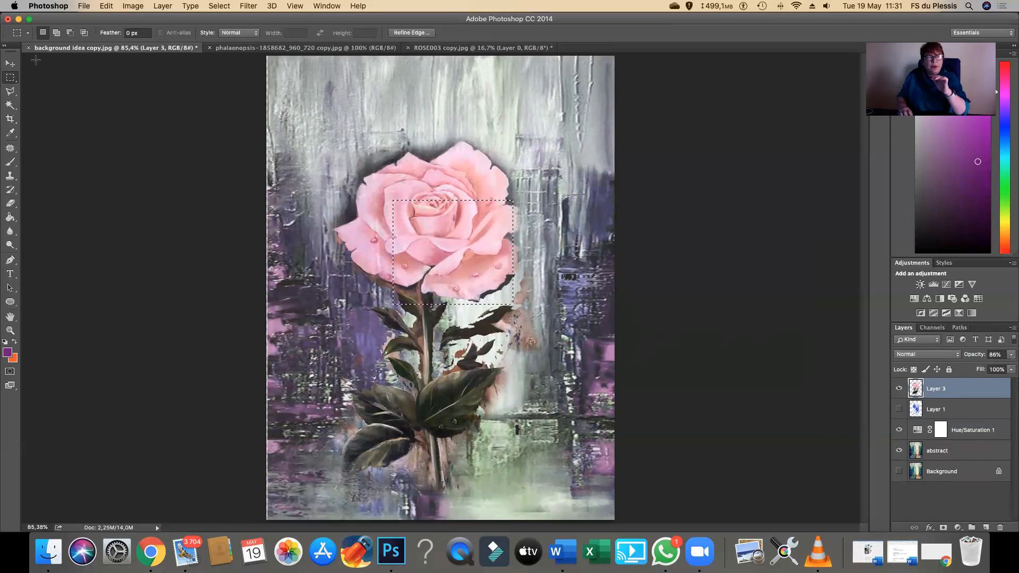
# - Clear the marquee selection and move the rose on Layer 3 slightly up and to the right
pyautogui.click(18, 69)
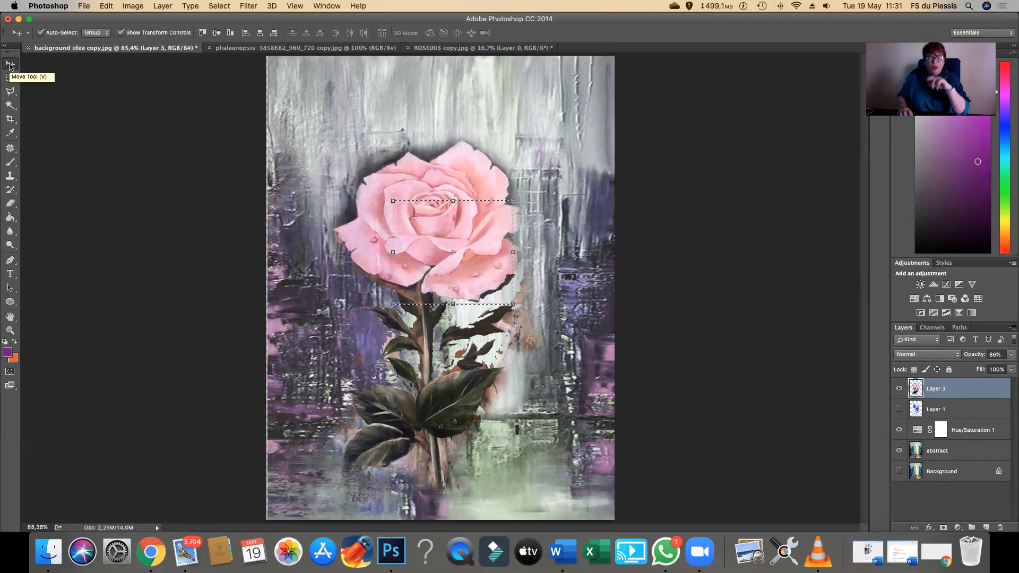
pyautogui.click(305, 88)
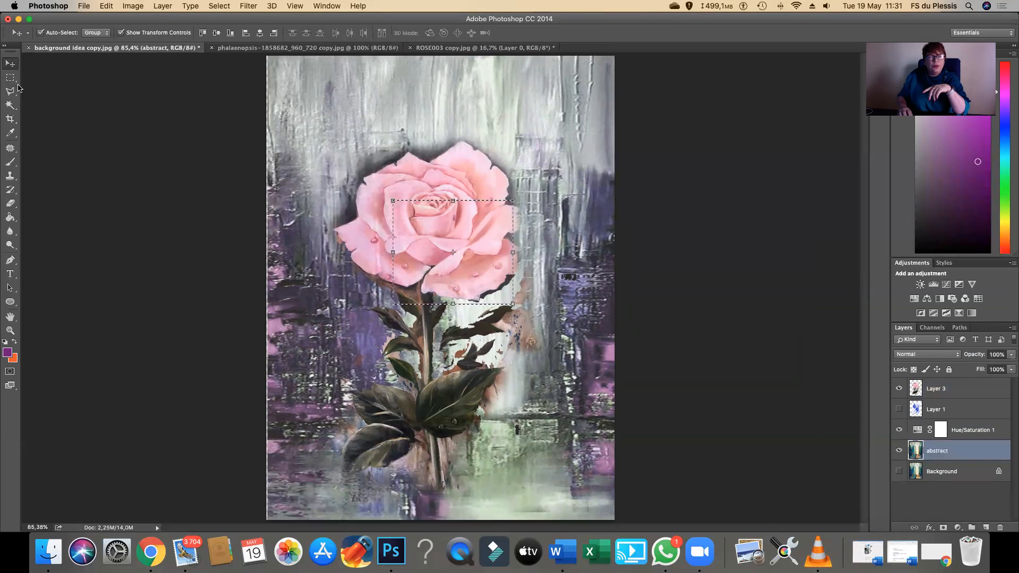
pyautogui.press('super+d')
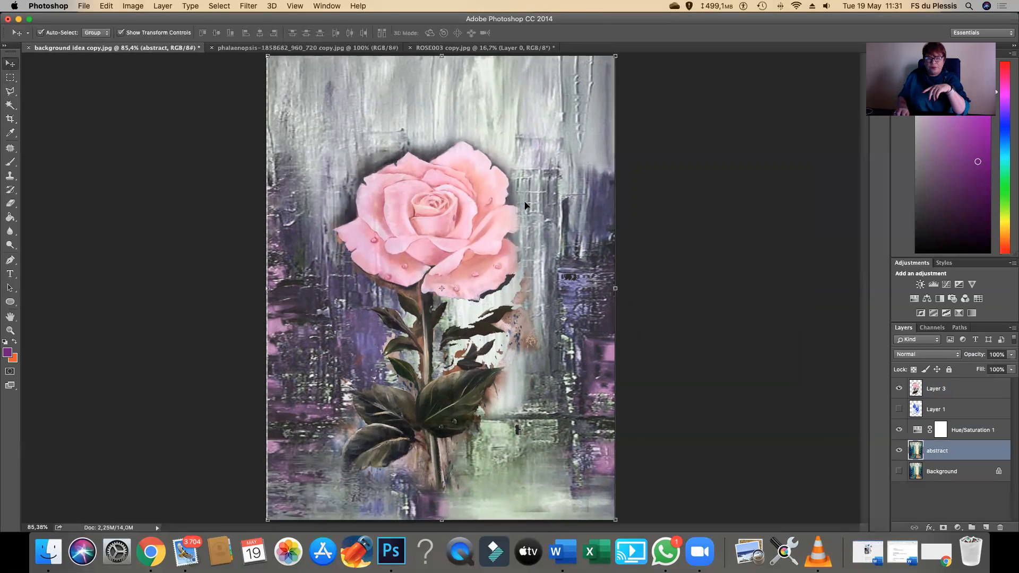
pyautogui.click(443, 203)
pyautogui.moveTo(430, 203)
pyautogui.mouseDown()
pyautogui.moveTo(432, 162)
pyautogui.moveTo(435, 186)
pyautogui.mouseUp()
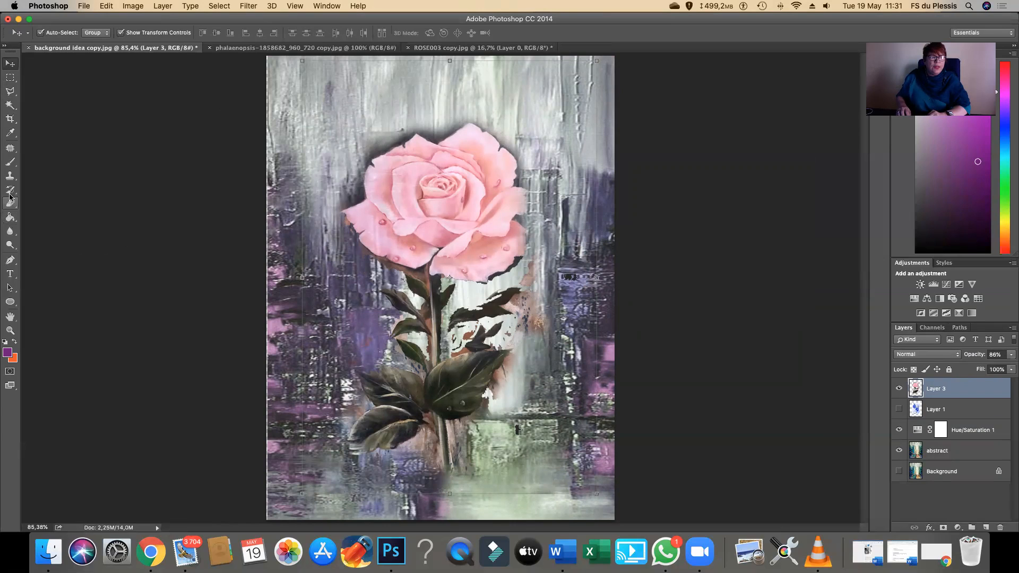
# - Clone a leaf onto the area left of the upper stem using a 39 px Clone Stamp with 0% hardness
pyautogui.click(10, 175)
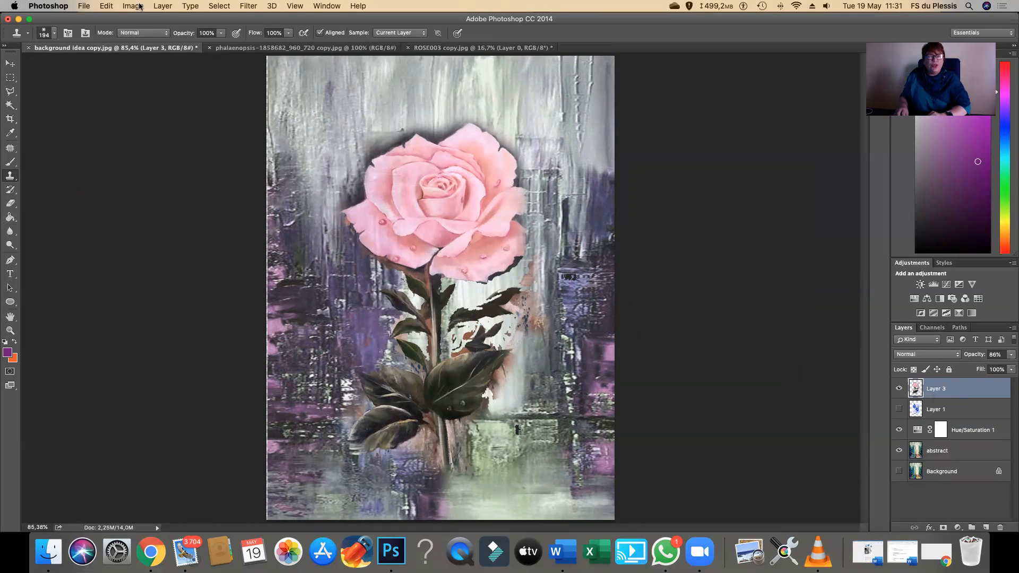
pyautogui.click(55, 35)
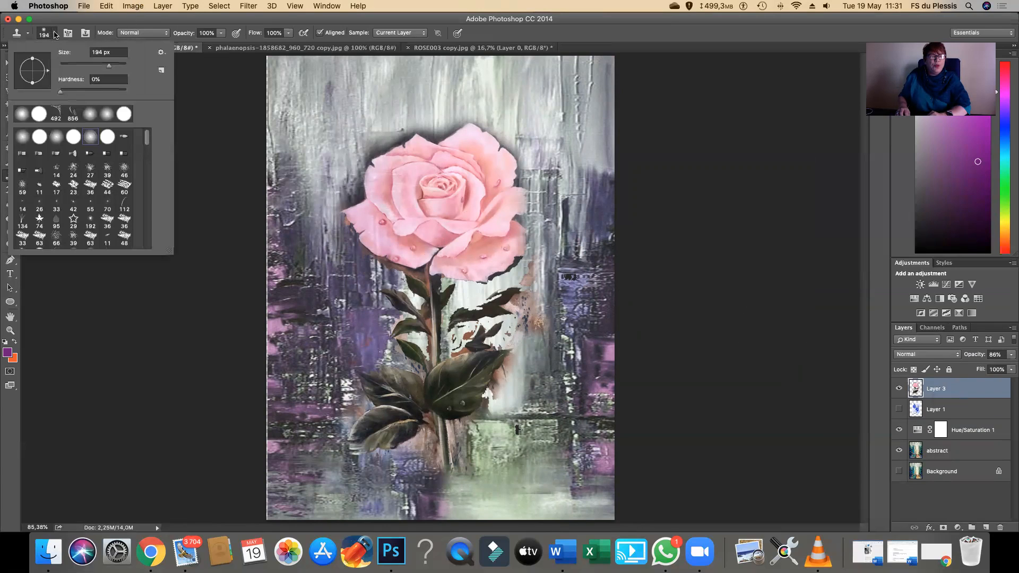
pyautogui.click(74, 68)
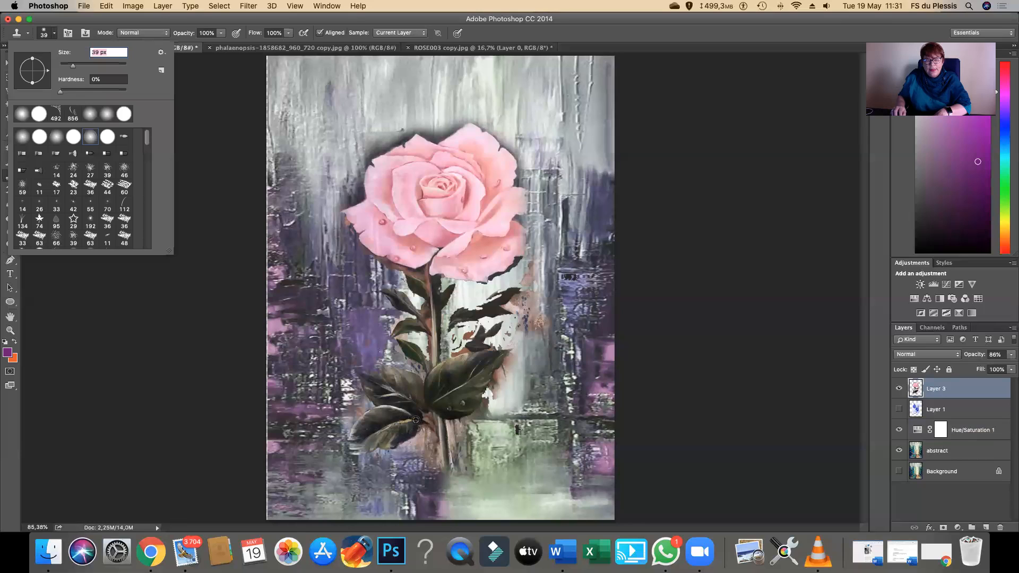
pyautogui.press('Return')
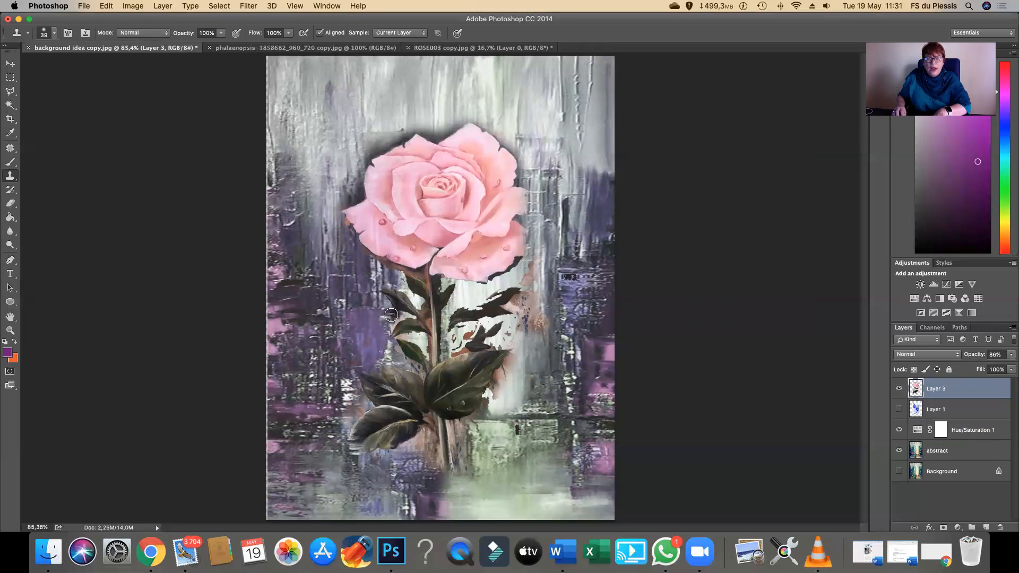
pyautogui.moveTo(394, 313)
pyautogui.mouseDown()
pyautogui.moveTo(370, 314)
pyautogui.moveTo(356, 330)
pyautogui.moveTo(385, 317)
pyautogui.moveTo(349, 337)
pyautogui.moveTo(353, 321)
pyautogui.moveTo(338, 342)
pyautogui.moveTo(379, 322)
pyautogui.moveTo(361, 312)
pyautogui.moveTo(344, 324)
pyautogui.moveTo(370, 316)
pyautogui.moveTo(336, 333)
pyautogui.mouseUp()
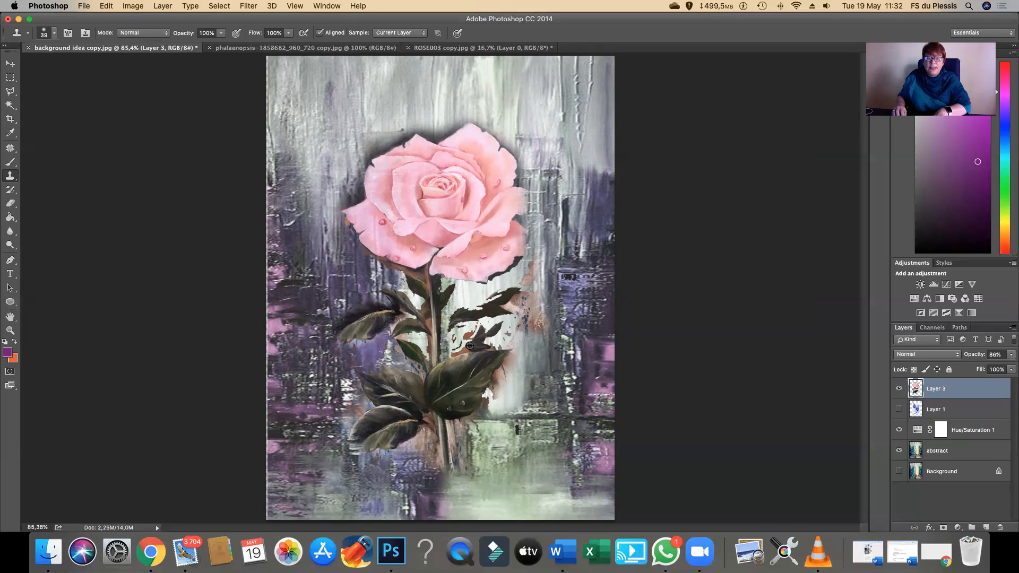
# - Try cloning over the damaged leaves to the right of the rose's stem and undo it
pyautogui.moveTo(509, 287)
pyautogui.mouseDown()
pyautogui.moveTo(535, 265)
pyautogui.moveTo(507, 283)
pyautogui.moveTo(502, 309)
pyautogui.mouseUp()
pyautogui.press('super+z')
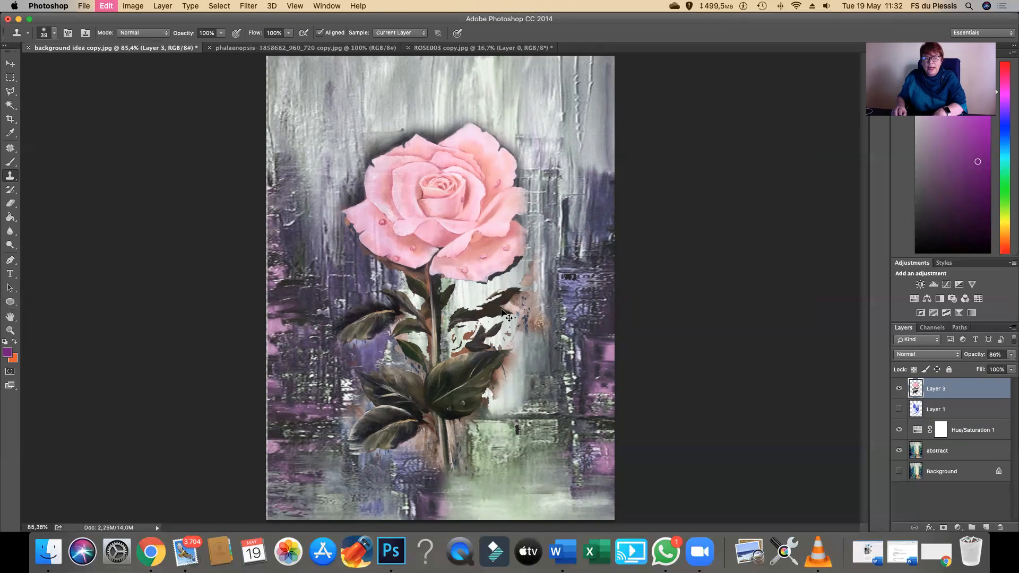
pyautogui.moveTo(492, 348); pyautogui.dragTo(478, 335)
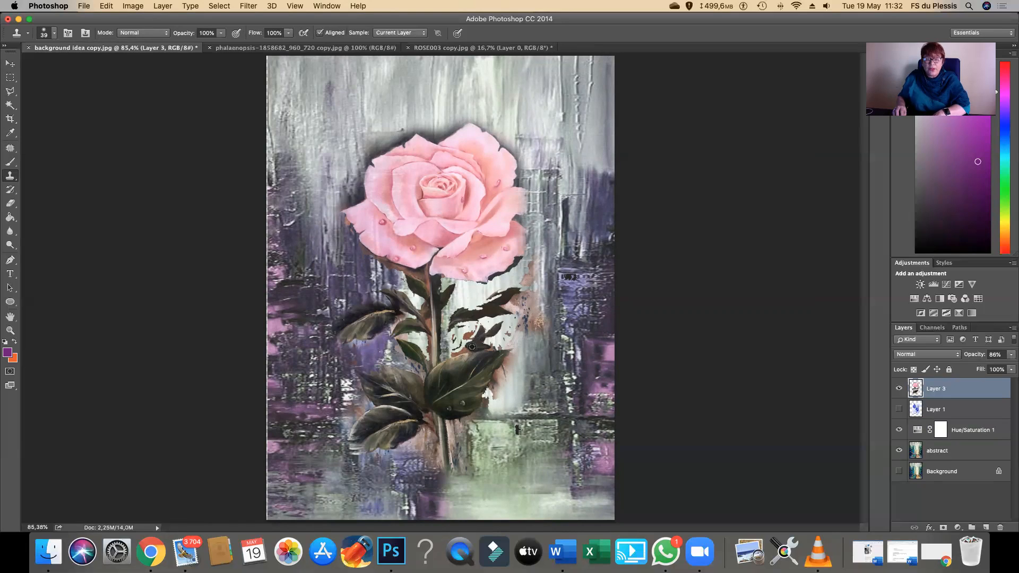
# - Clone leaf pieces beside the lower stem and at its upper left, and patch the right edge of the rose's petals
pyautogui.moveTo(461, 449)
pyautogui.mouseDown()
pyautogui.moveTo(449, 442)
pyautogui.moveTo(481, 423)
pyautogui.mouseUp()
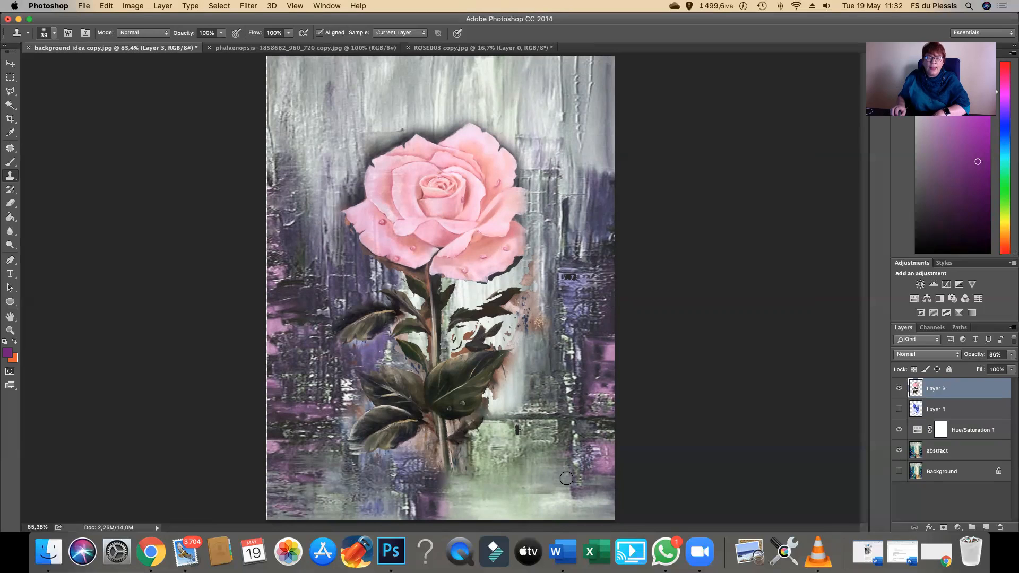
pyautogui.keyDown('alt'); pyautogui.click(424, 364); pyautogui.keyUp('alt')
pyautogui.moveTo(379, 308)
pyautogui.mouseDown()
pyautogui.moveTo(355, 294)
pyautogui.moveTo(376, 307)
pyautogui.moveTo(354, 274)
pyautogui.mouseUp()
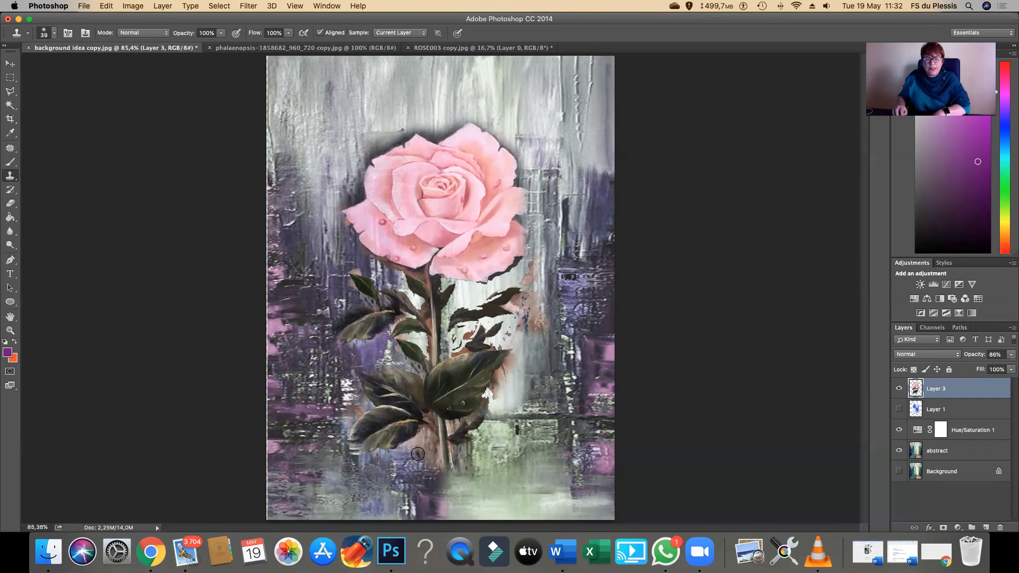
pyautogui.moveTo(437, 448)
pyautogui.mouseDown()
pyautogui.moveTo(417, 432)
pyautogui.moveTo(444, 465)
pyautogui.mouseUp()
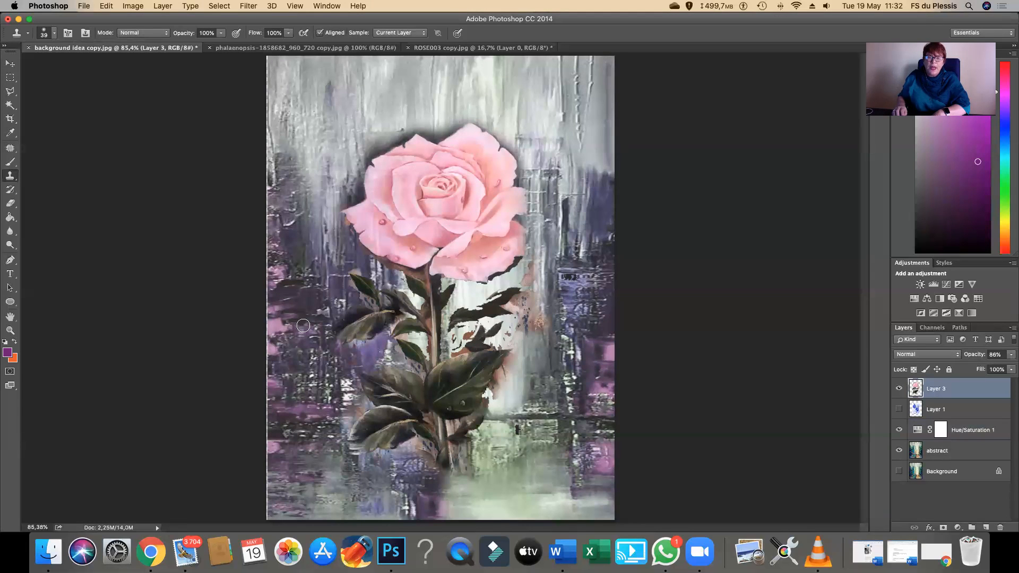
pyautogui.moveTo(520, 218)
pyautogui.mouseDown()
pyautogui.moveTo(486, 223)
pyautogui.moveTo(483, 213)
pyautogui.moveTo(516, 198)
pyautogui.mouseUp()
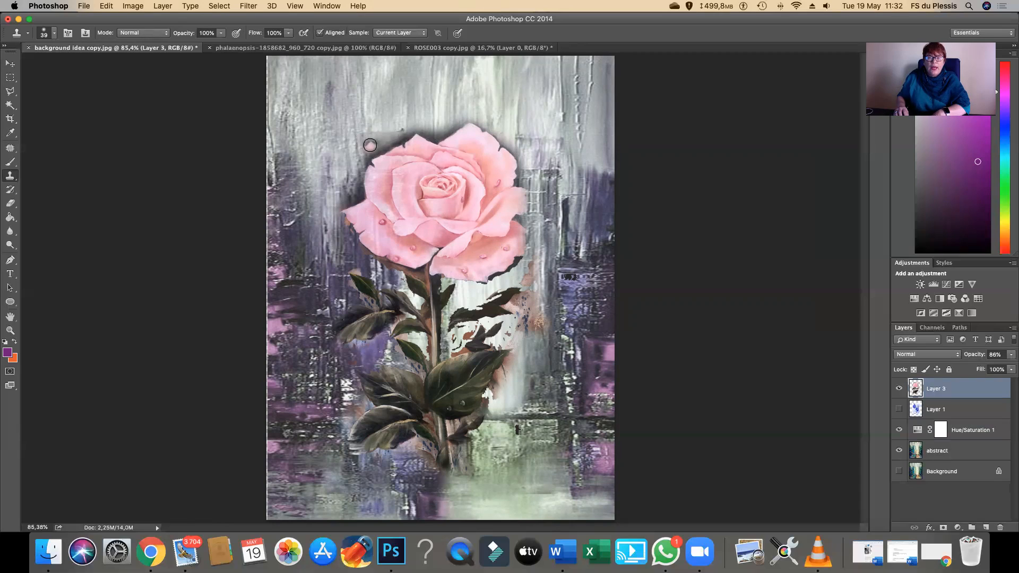
# - Try cloning petals above the rose's upper-left edge with the Clone Stamp and undo it
pyautogui.moveTo(379, 150); pyautogui.dragTo(384, 130)
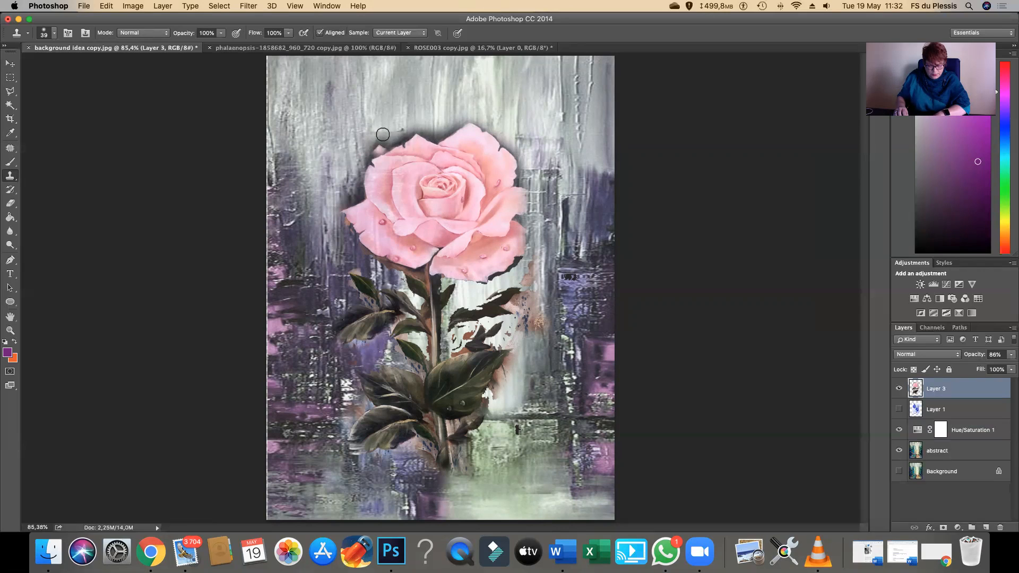
pyautogui.keyDown('alt'); pyautogui.click(416, 138); pyautogui.keyUp('alt')
pyautogui.moveTo(414, 107)
pyautogui.mouseDown()
pyautogui.moveTo(398, 125)
pyautogui.moveTo(420, 120)
pyautogui.moveTo(435, 132)
pyautogui.moveTo(412, 123)
pyautogui.moveTo(391, 137)
pyautogui.moveTo(425, 123)
pyautogui.moveTo(444, 131)
pyautogui.moveTo(402, 124)
pyautogui.moveTo(389, 146)
pyautogui.moveTo(413, 123)
pyautogui.moveTo(443, 125)
pyautogui.moveTo(440, 137)
pyautogui.moveTo(413, 131)
pyautogui.moveTo(442, 141)
pyautogui.mouseUp()
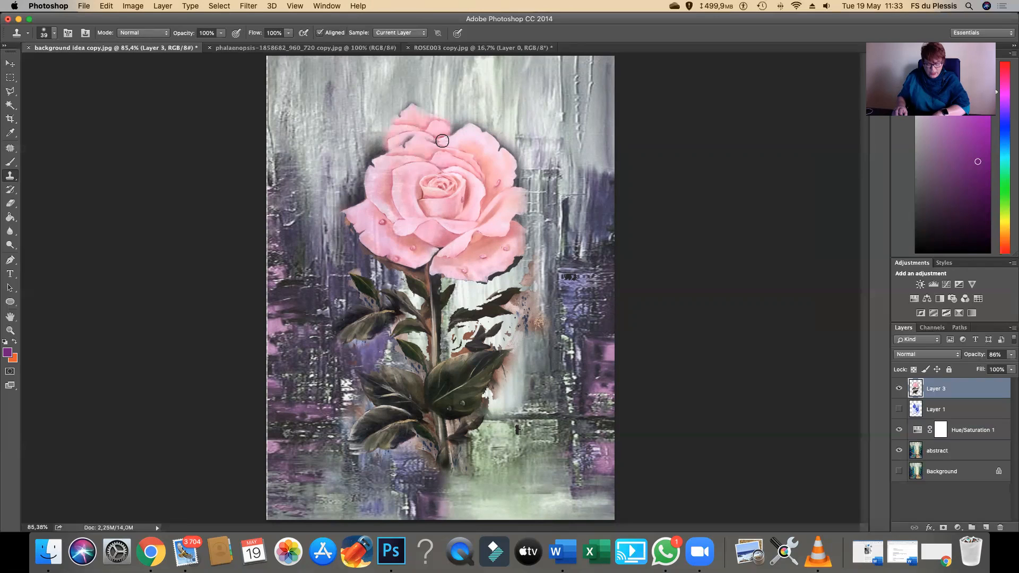
pyautogui.press('super+z')
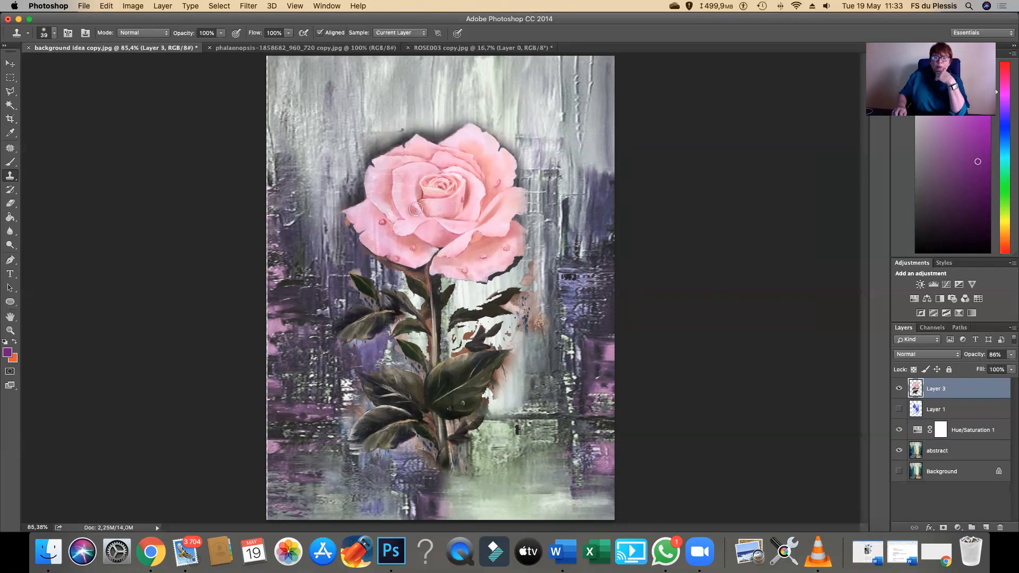
# - Move the rose on Layer 3 slightly further up and to the right
pyautogui.click(10, 64)
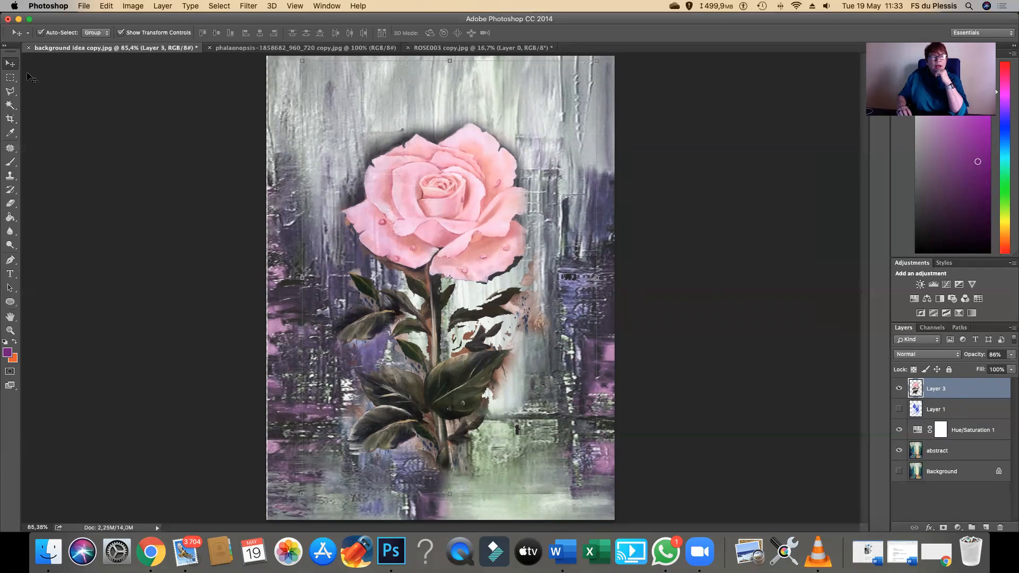
pyautogui.moveTo(450, 179)
pyautogui.mouseDown()
pyautogui.moveTo(451, 205)
pyautogui.moveTo(458, 162)
pyautogui.moveTo(454, 185)
pyautogui.moveTo(457, 175)
pyautogui.mouseUp()
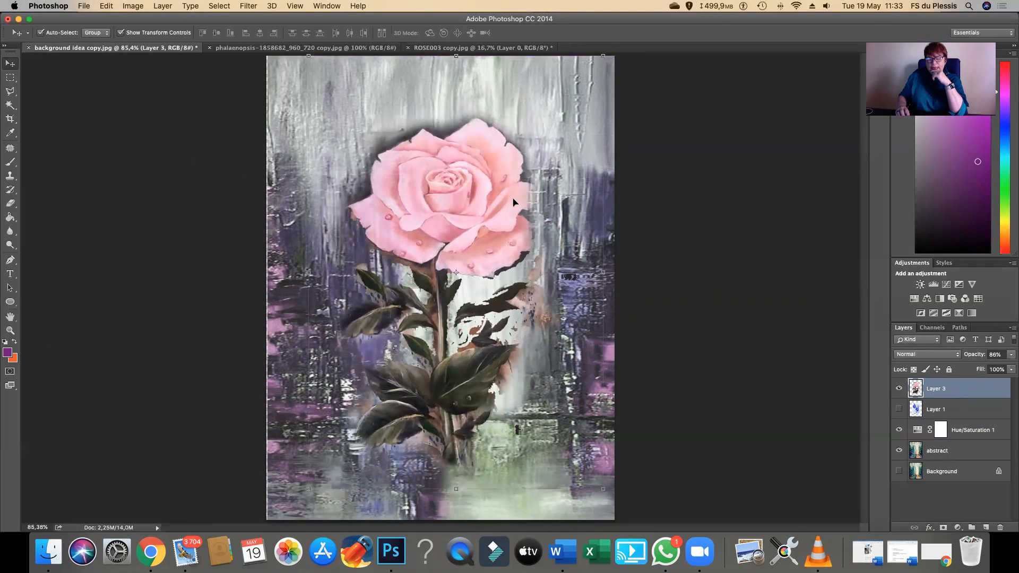
# - Add a Hue/Saturation adjustment layer above Layer 3, leaving Colorize off and its values at 0
pyautogui.click(957, 528)
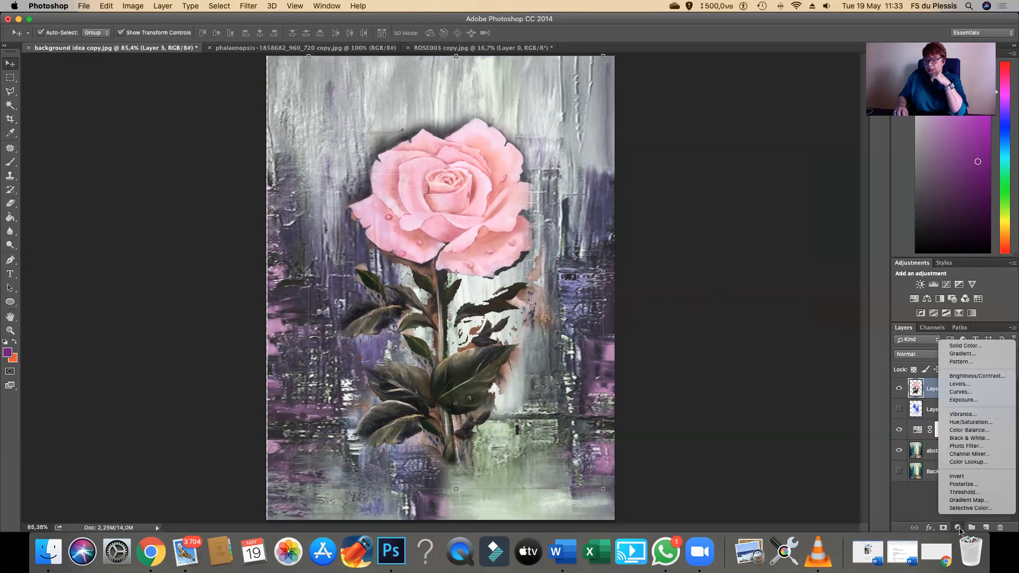
pyautogui.click(983, 422)
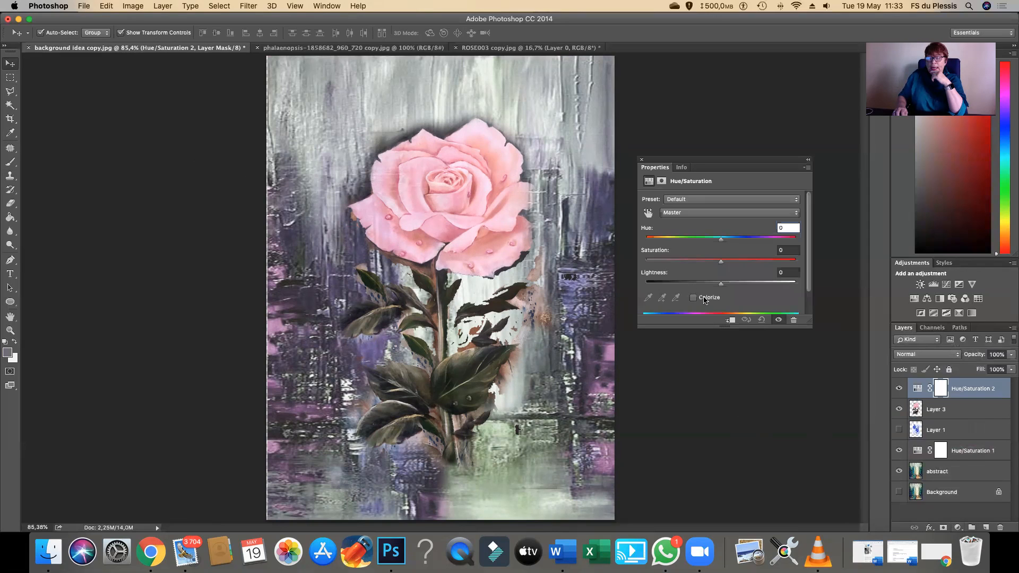
pyautogui.click(692, 297)
pyautogui.click(693, 297)
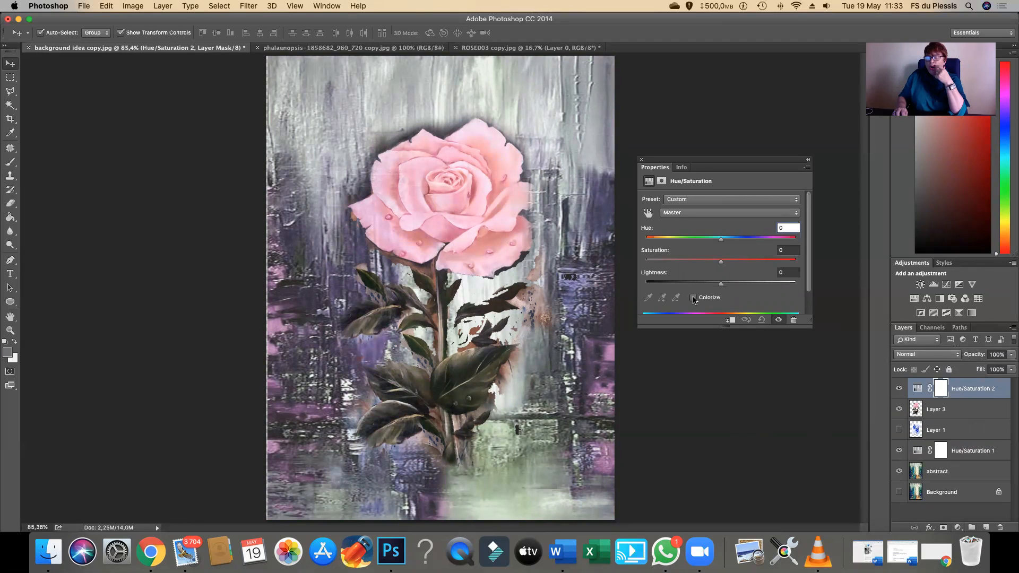
pyautogui.click(641, 160)
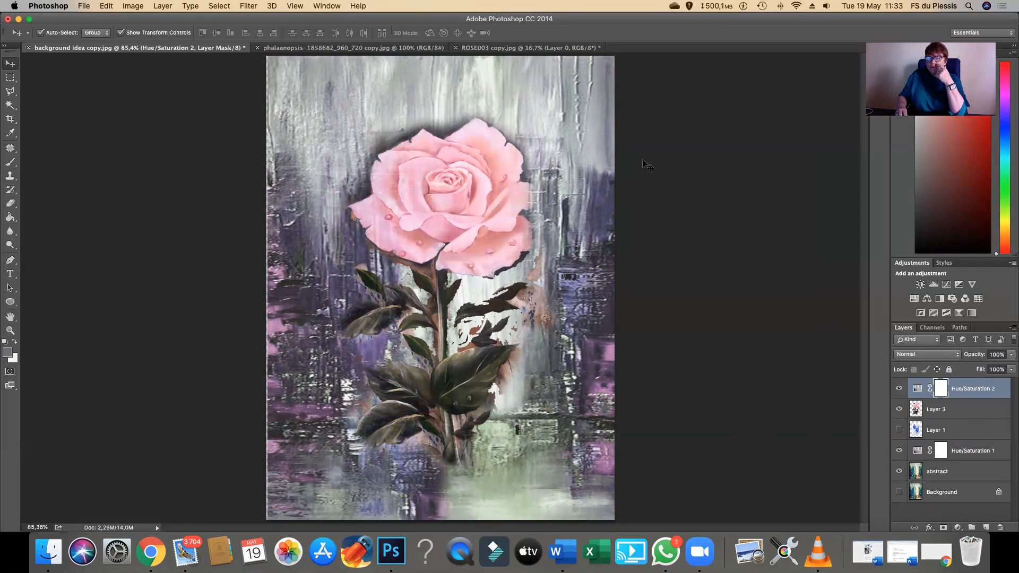
# - Hide the abstract layer and colorize the rose with a new Hue/Saturation layer above Layer 3, hue 331 and saturation 52
pyautogui.click(898, 472)
pyautogui.click(457, 215)
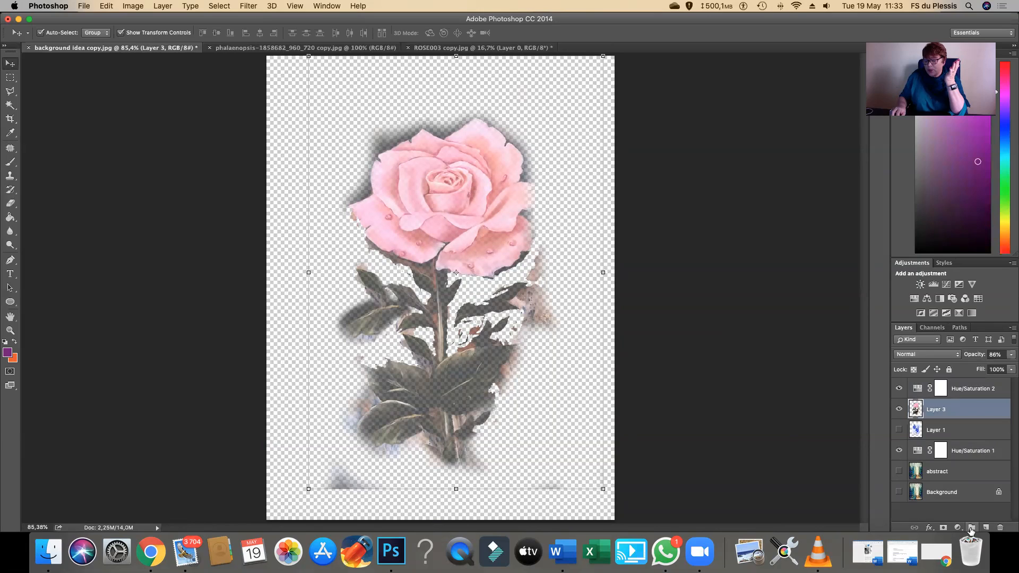
pyautogui.click(958, 527)
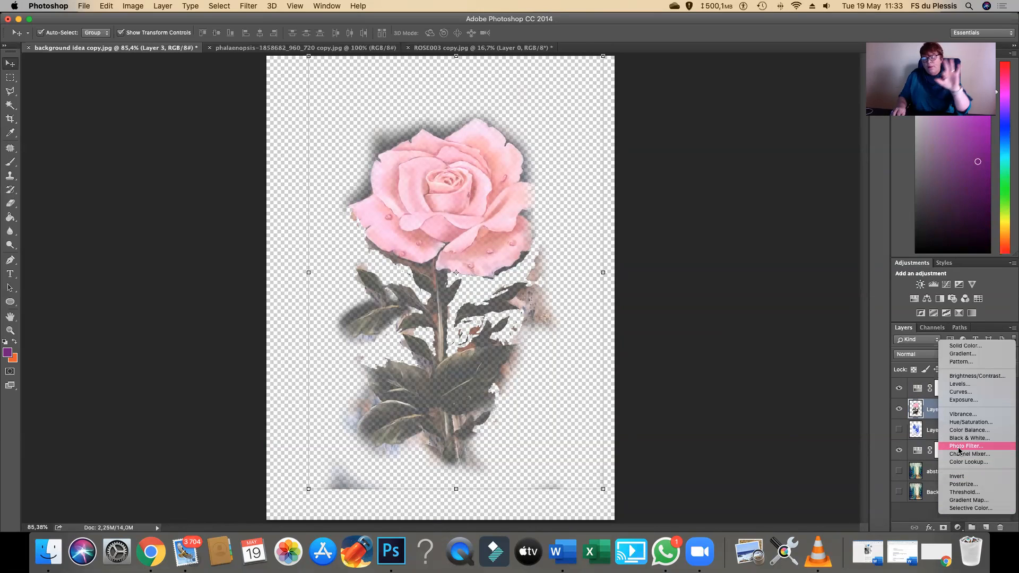
pyautogui.click(955, 422)
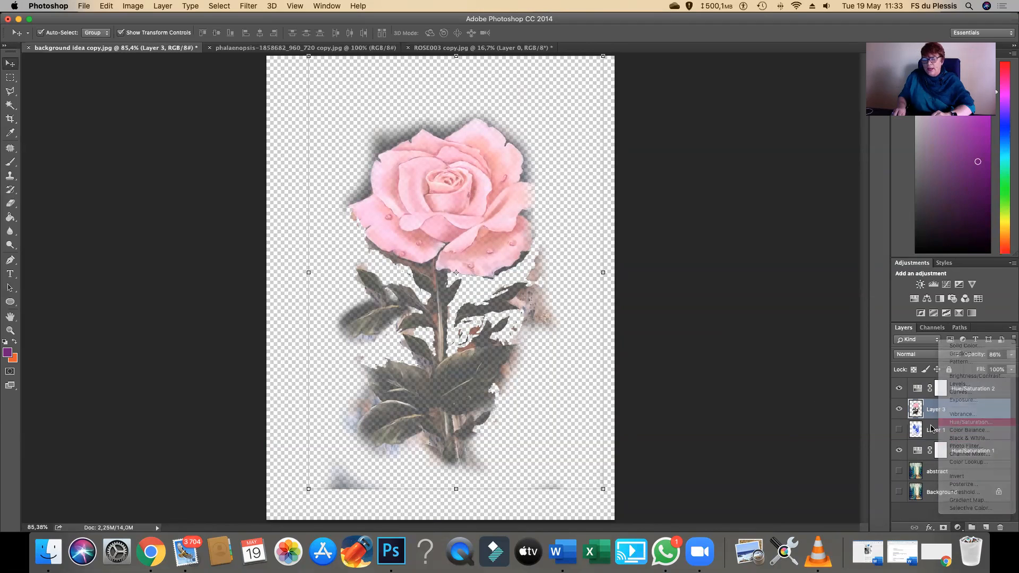
pyautogui.click(692, 297)
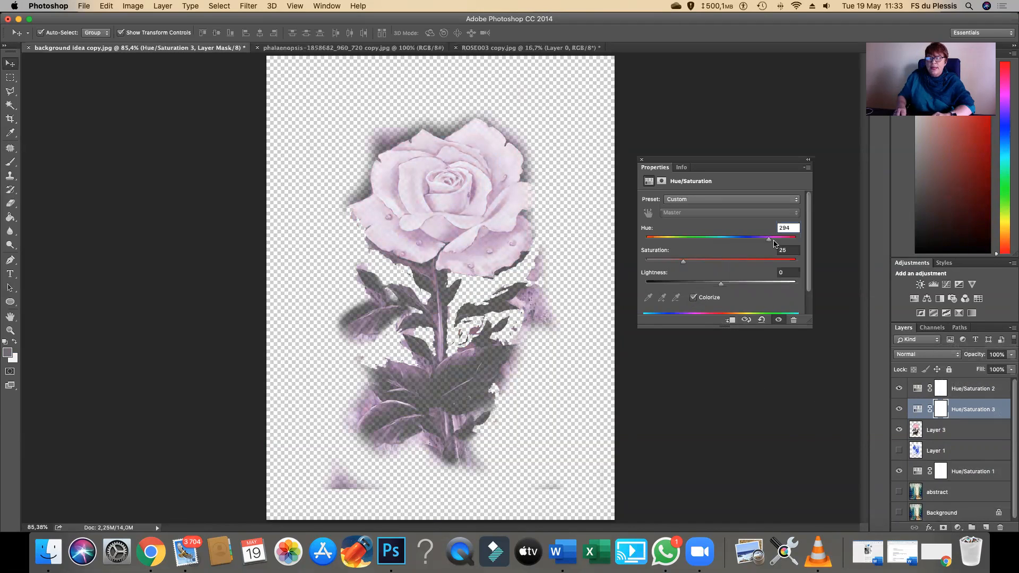
pyautogui.moveTo(762, 243)
pyautogui.mouseDown()
pyautogui.moveTo(692, 241)
pyautogui.moveTo(779, 243)
pyautogui.mouseUp()
pyautogui.moveTo(685, 267); pyautogui.dragTo(724, 269)
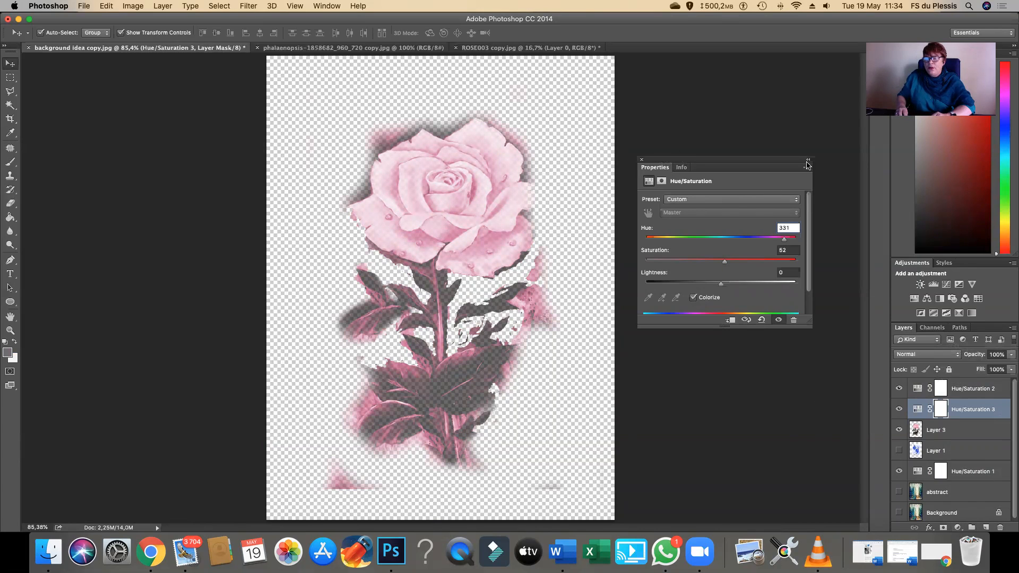
pyautogui.click(807, 160)
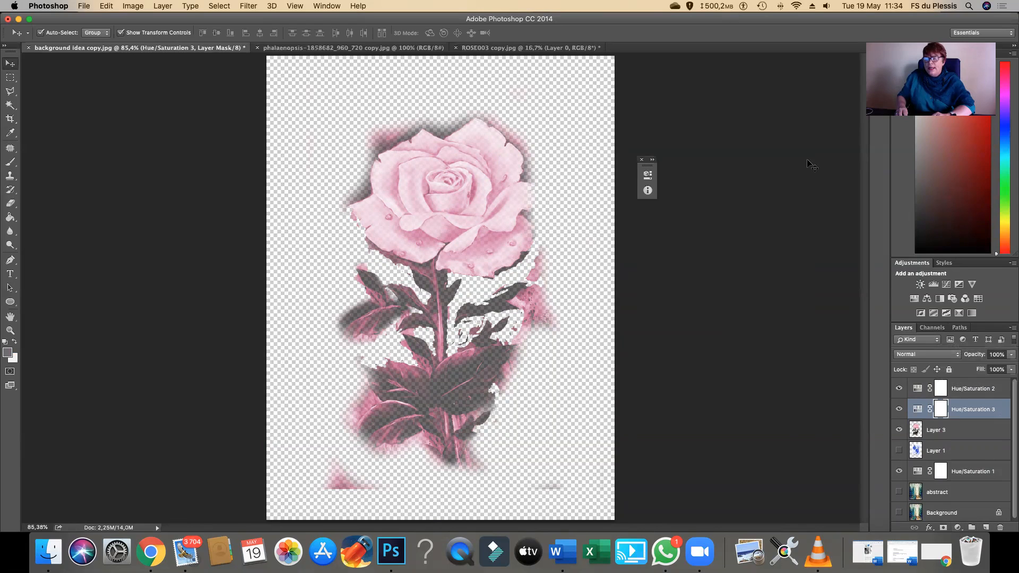
# - Show the abstract layer again and hide the Hue/Saturation 2 and Hue/Saturation 3 layers
pyautogui.click(898, 492)
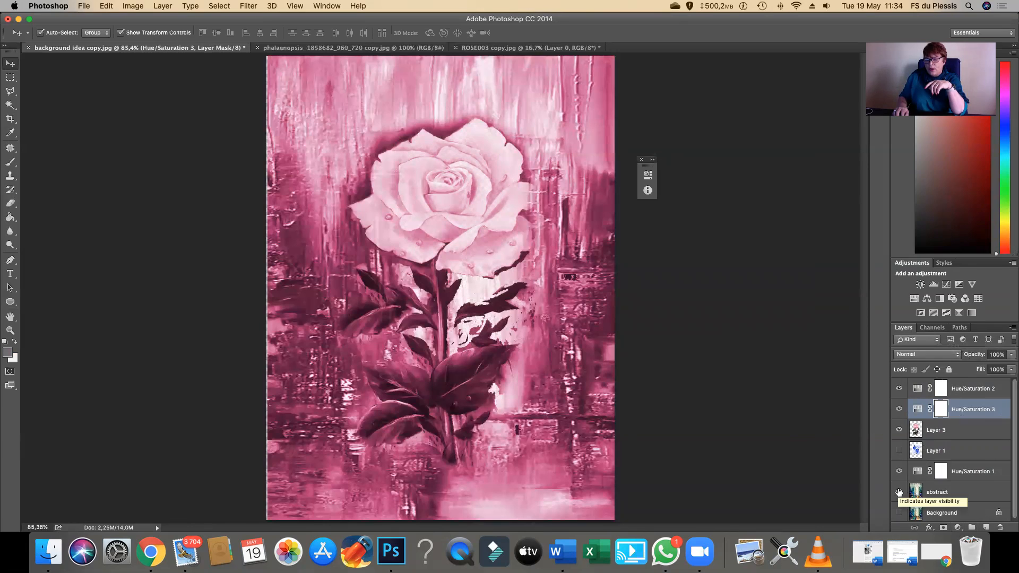
pyautogui.click(899, 389)
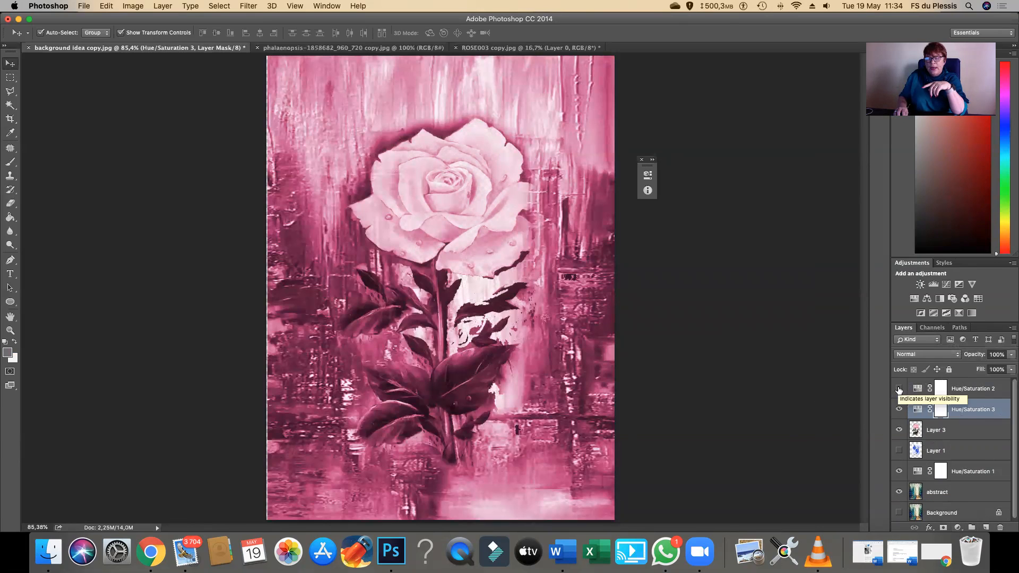
pyautogui.click(898, 409)
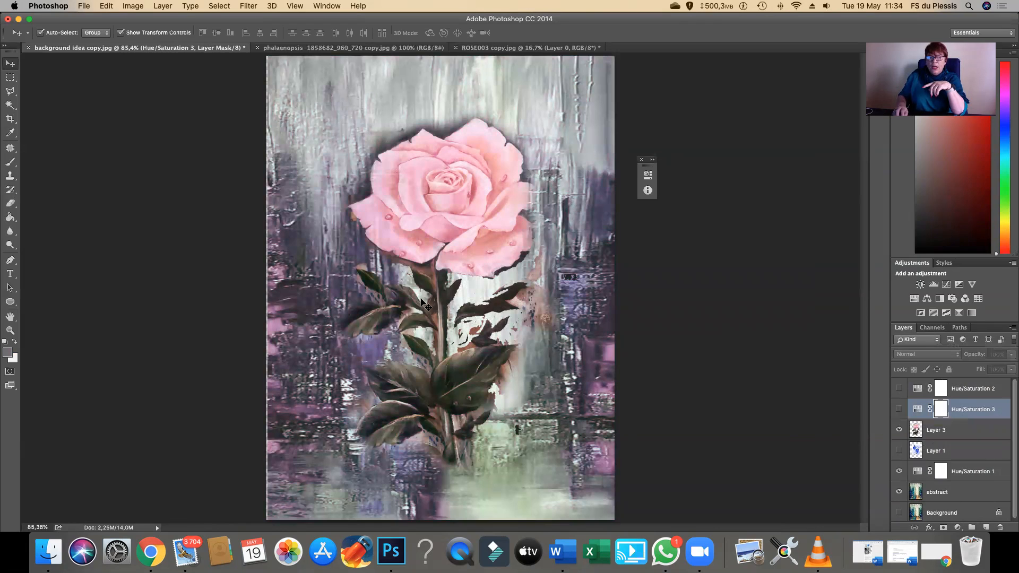
# - Hide the rose on Layer 3, then show and select the blue orchids on Layer 1
pyautogui.click(435, 215)
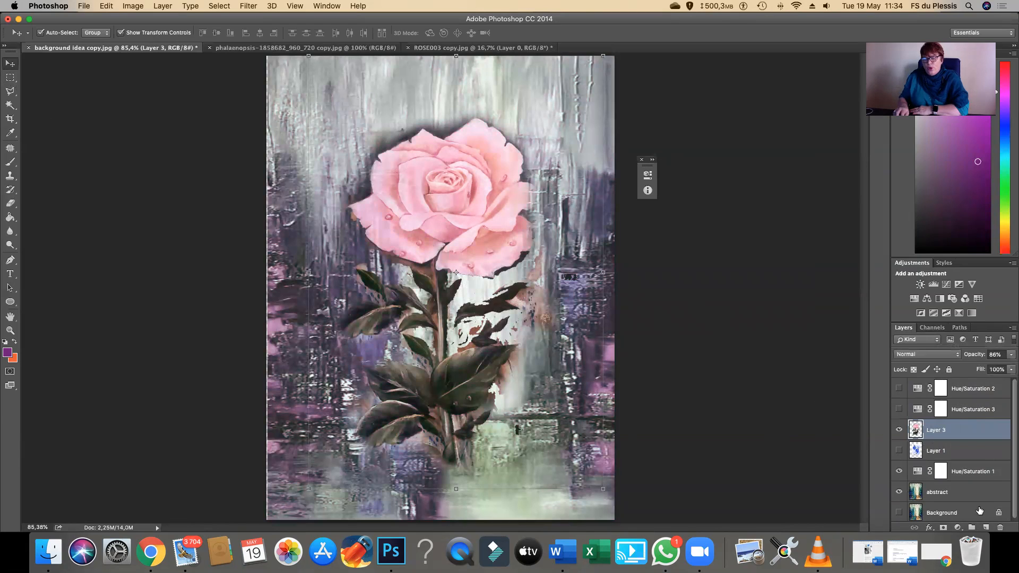
pyautogui.click(898, 432)
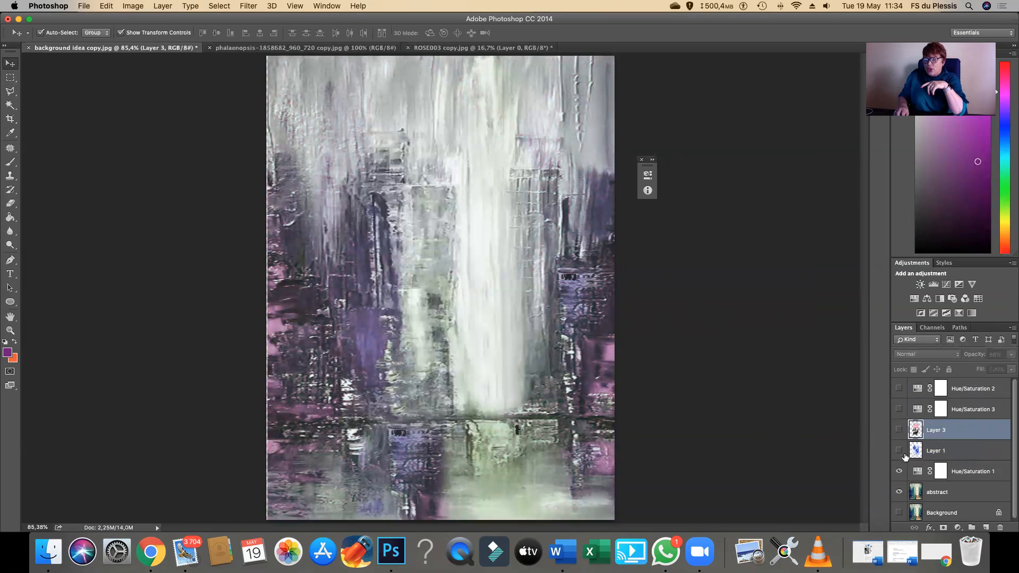
pyautogui.click(898, 450)
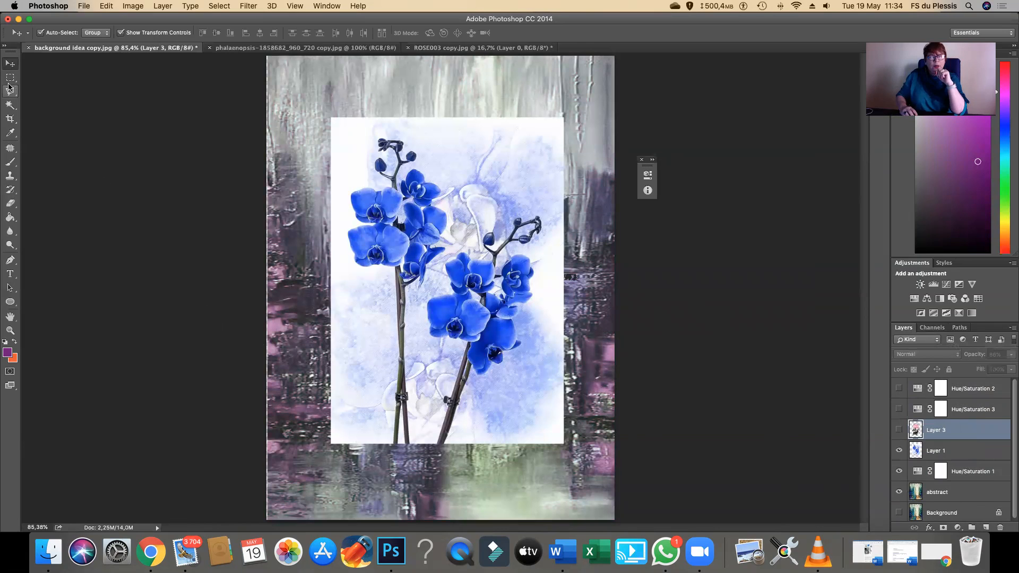
pyautogui.click(525, 144)
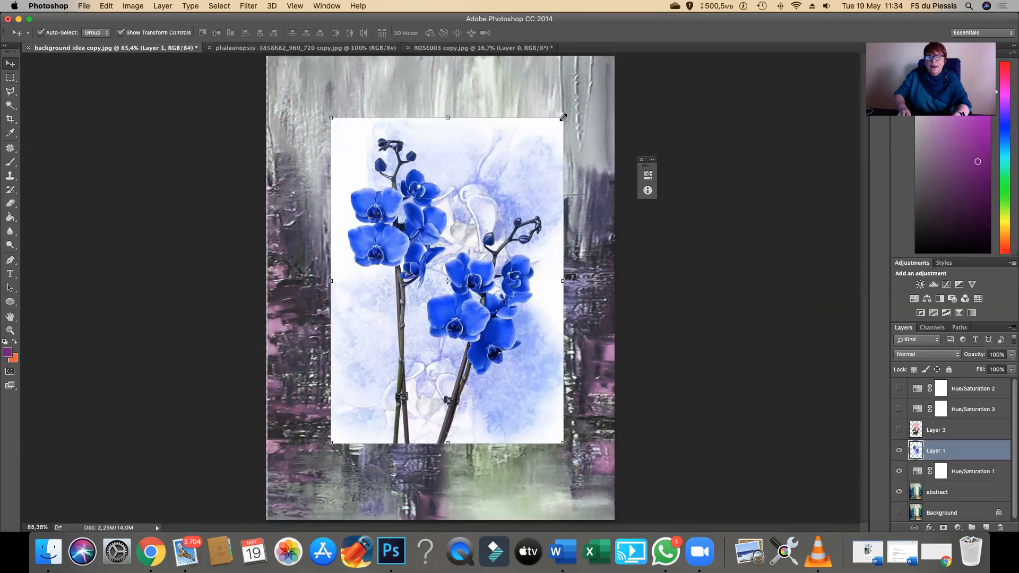
# - Enlarge the orchid image on Layer 1 to about 131% and align its lower edge with the canvas bottom, applying the transformation
pyautogui.moveTo(563, 118); pyautogui.dragTo(607, 55)
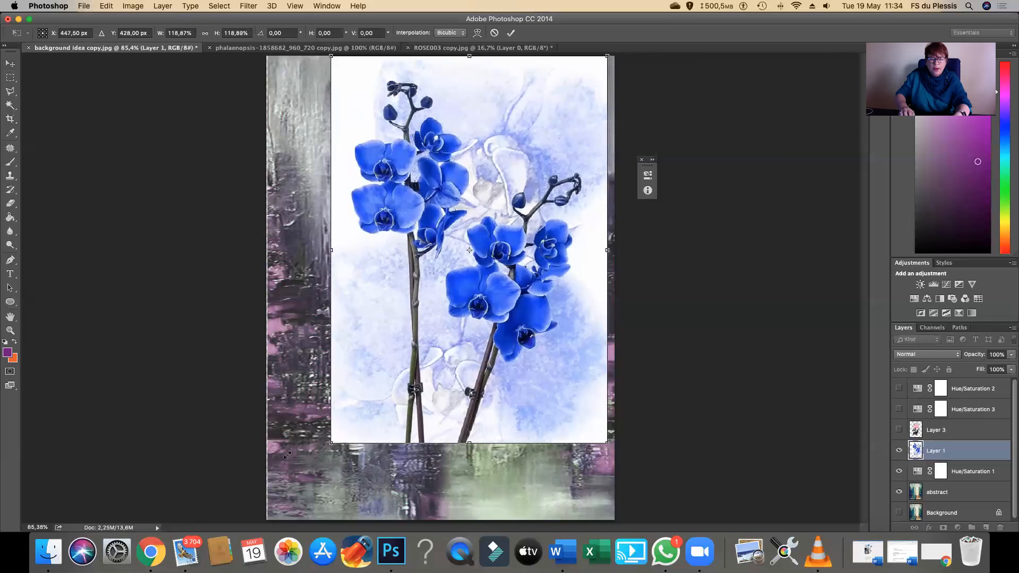
pyautogui.moveTo(287, 455); pyautogui.dragTo(277, 459)
pyautogui.moveTo(415, 266); pyautogui.dragTo(393, 297)
pyautogui.moveTo(429, 209)
pyautogui.mouseDown()
pyautogui.moveTo(423, 215)
pyautogui.moveTo(435, 204)
pyautogui.moveTo(419, 232)
pyautogui.moveTo(398, 217)
pyautogui.moveTo(423, 218)
pyautogui.mouseUp()
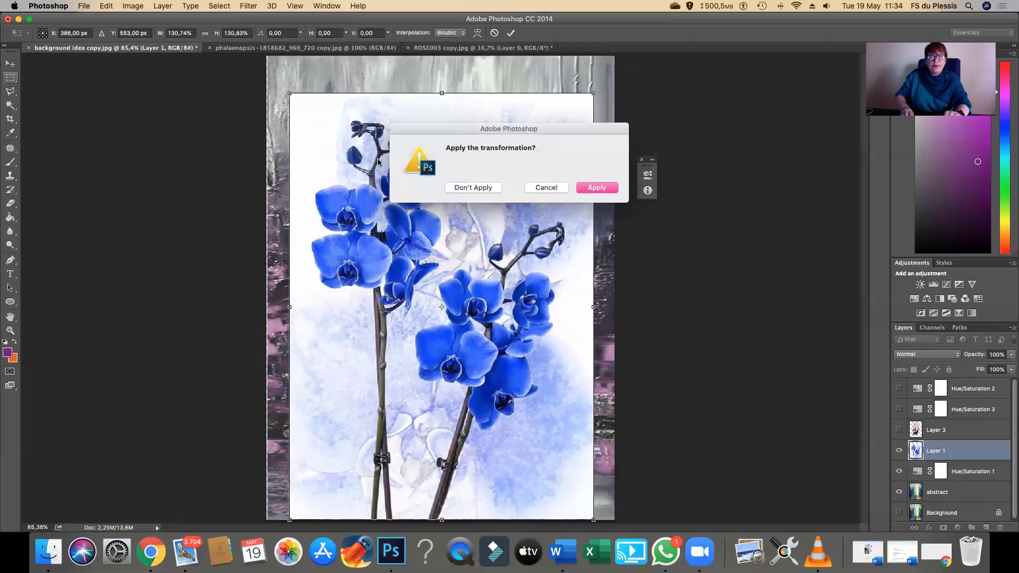
pyautogui.click(581, 189)
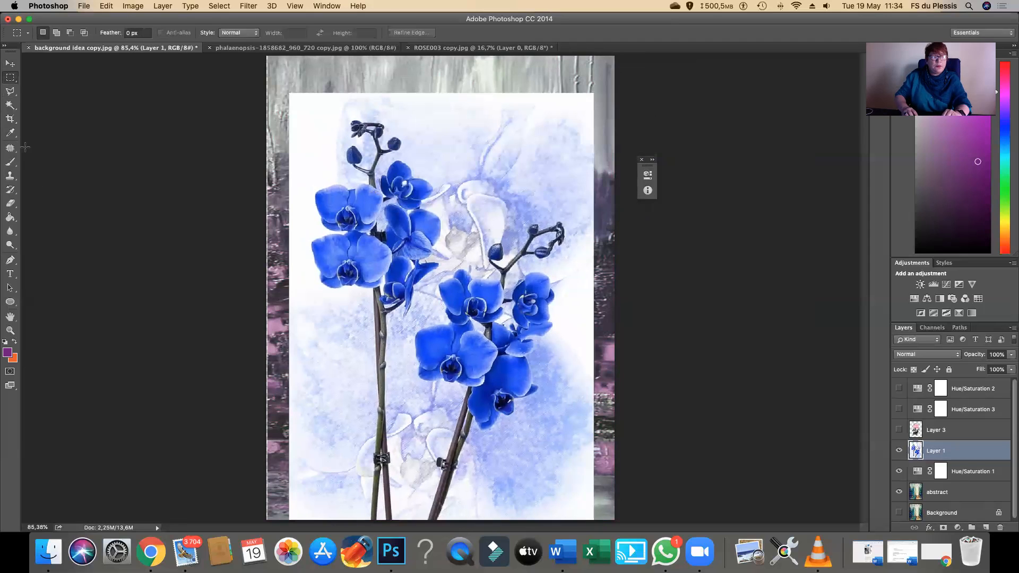
# - Delete the white background around the orchids on both sides using the Magic Wand at tolerance 32, and clear the selection
pyautogui.click(11, 109)
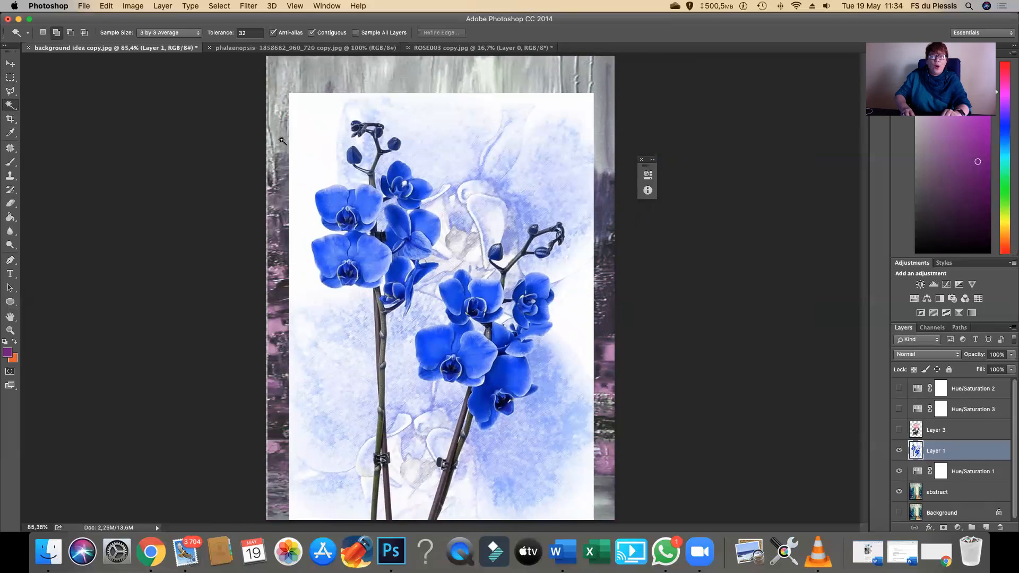
pyautogui.click(313, 135)
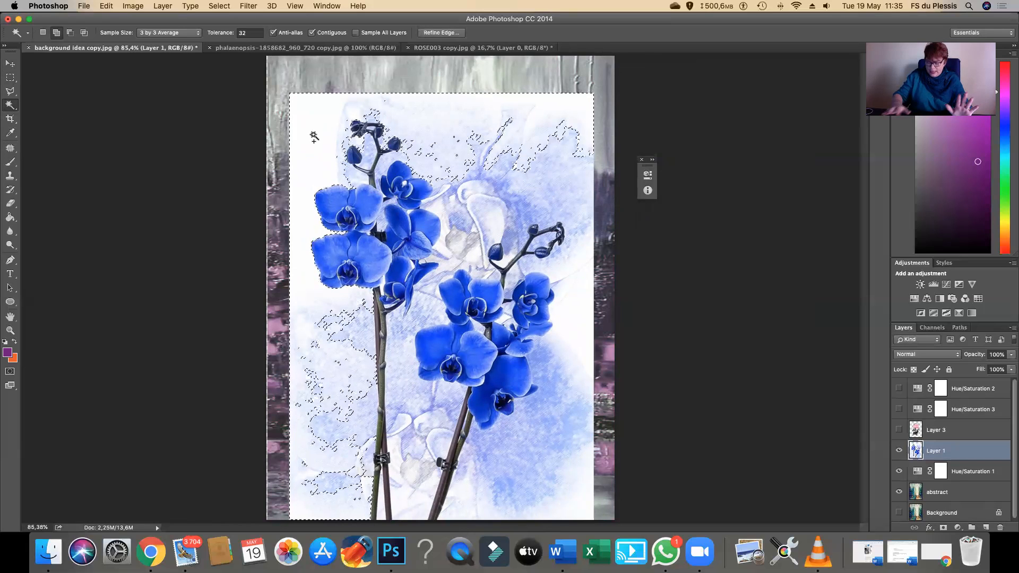
pyautogui.press('Delete')
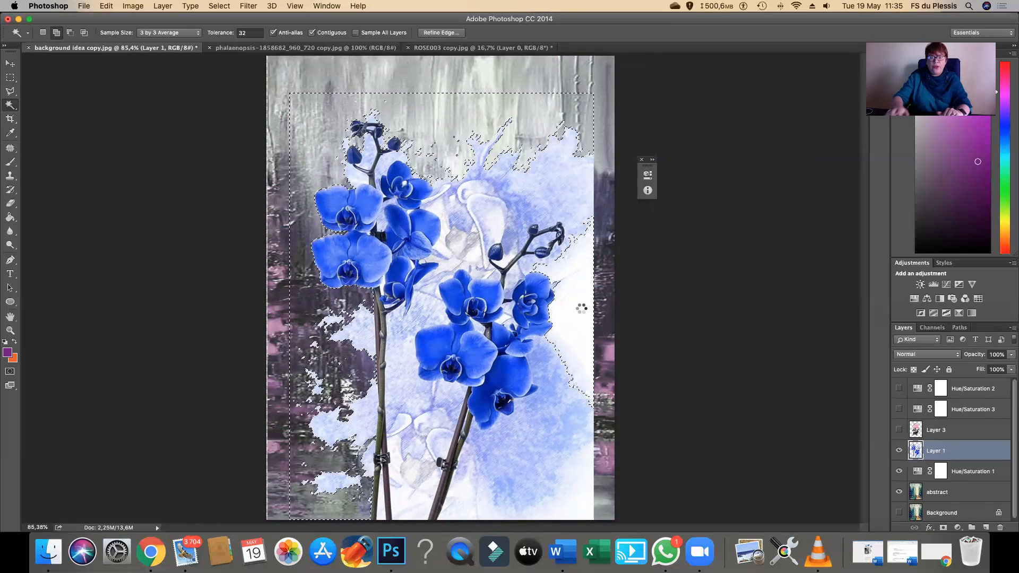
pyautogui.press('Delete')
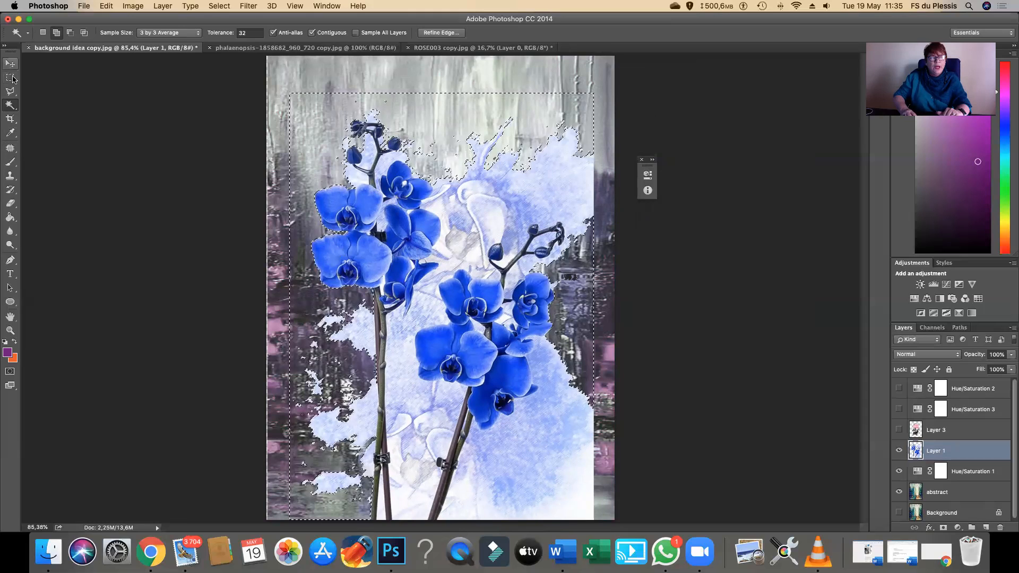
pyautogui.click(10, 77)
pyautogui.click(144, 147)
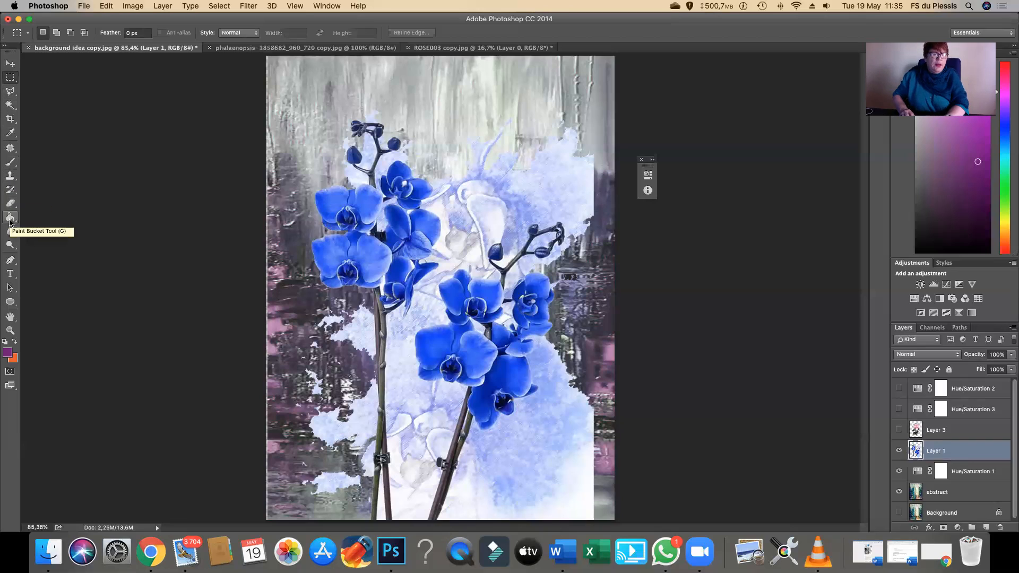
# - Set up a soft round brush at 91 px with 0% hardness
pyautogui.click(10, 164)
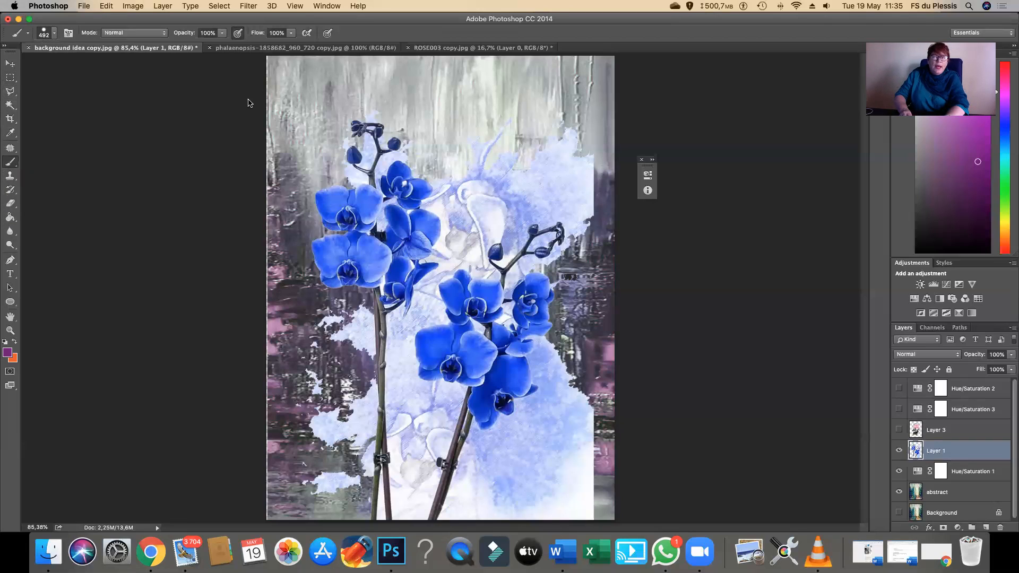
pyautogui.click(55, 35)
pyautogui.moveTo(119, 67); pyautogui.dragTo(76, 69)
pyautogui.click(56, 136)
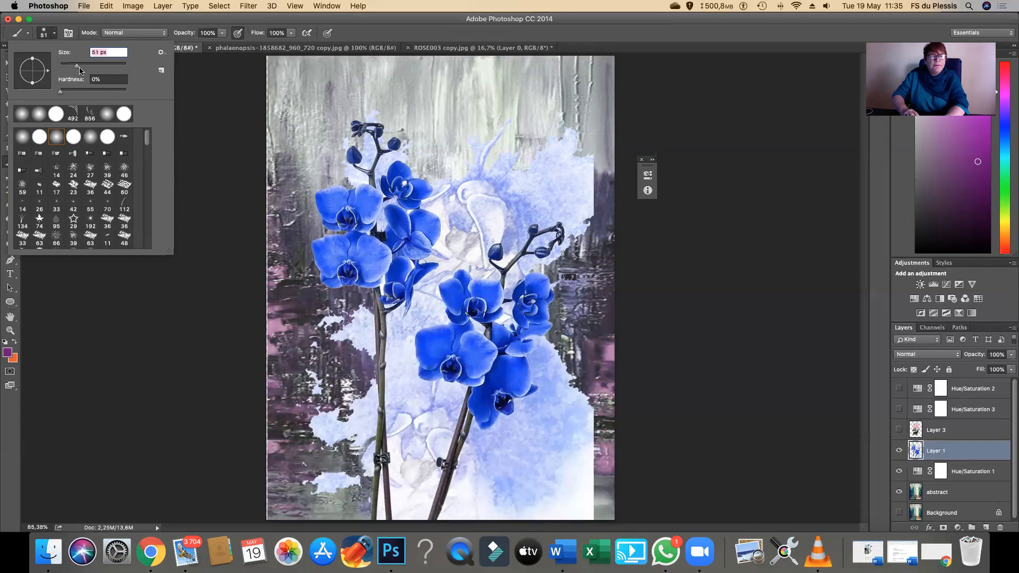
pyautogui.moveTo(90, 69); pyautogui.dragTo(90, 69)
pyautogui.click(560, 128)
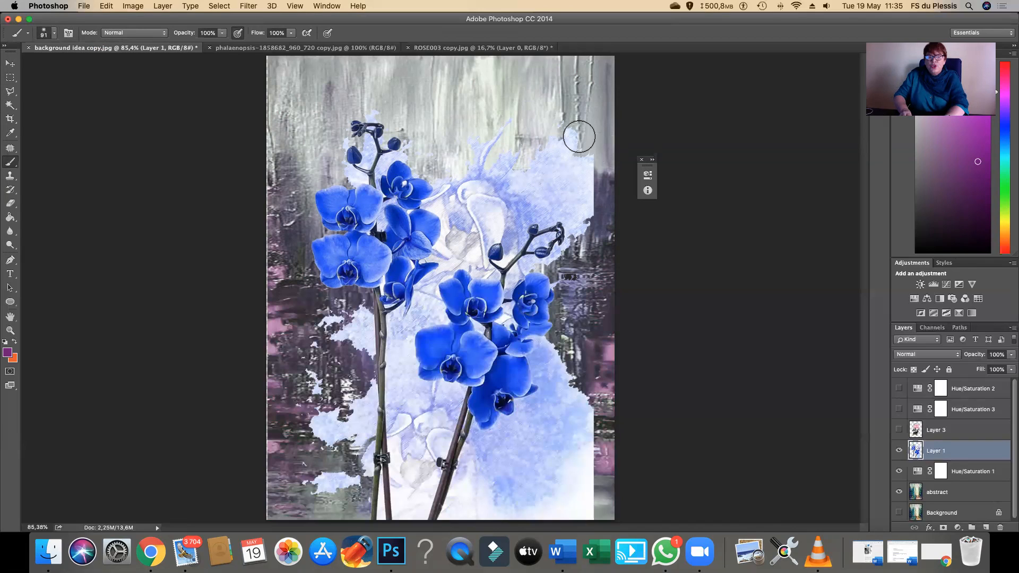
# - Try painting a purple brush stroke over the upper-right corner of the orchid image and undo it
pyautogui.moveTo(572, 131)
pyautogui.mouseDown()
pyautogui.moveTo(584, 154)
pyautogui.moveTo(568, 127)
pyautogui.mouseUp()
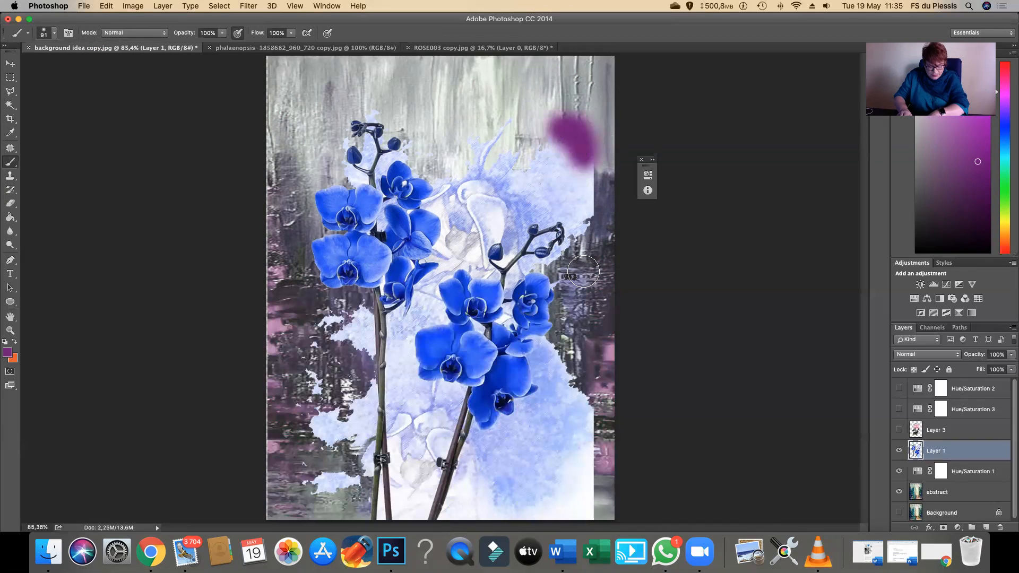
pyautogui.press('super+z')
pyautogui.press('super+z')
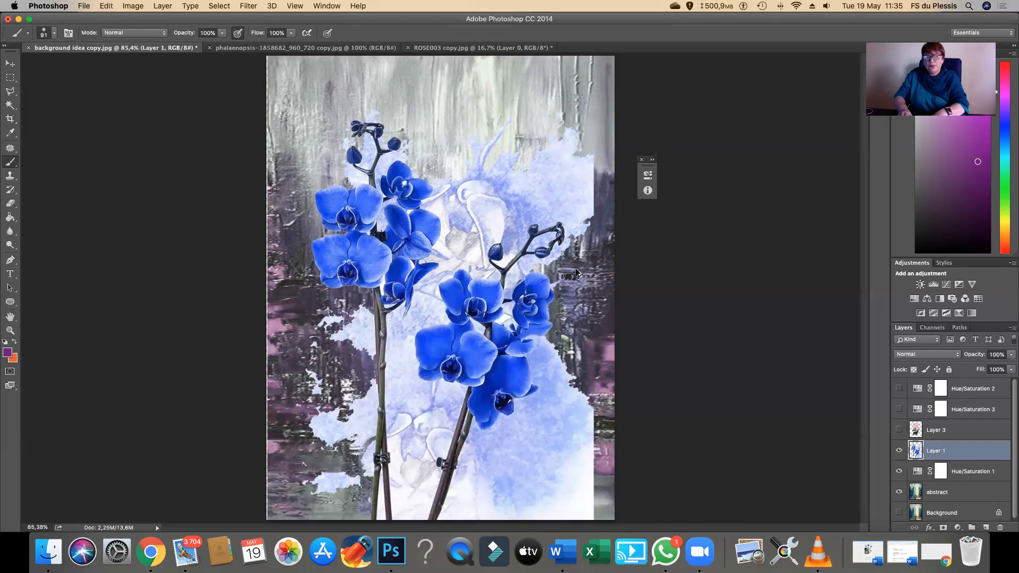
# - Erase the hard outer edges of the orchid image's pale background on both sides using a soft round 166 px eraser at 0% hardness
pyautogui.click(11, 206)
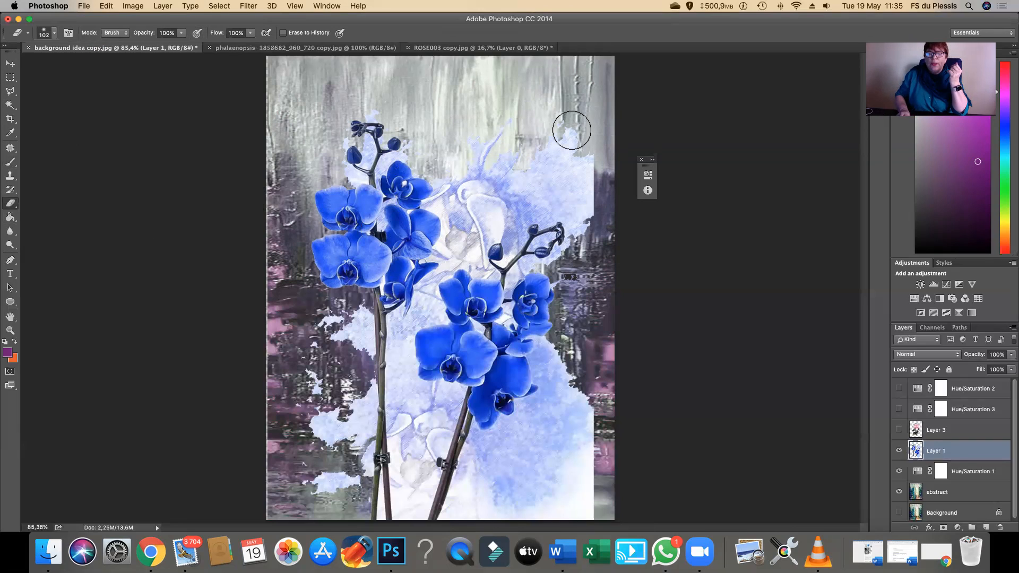
pyautogui.moveTo(571, 133)
pyautogui.mouseDown()
pyautogui.moveTo(603, 170)
pyautogui.moveTo(596, 180)
pyautogui.moveTo(560, 123)
pyautogui.moveTo(515, 151)
pyautogui.mouseUp()
pyautogui.click(53, 34)
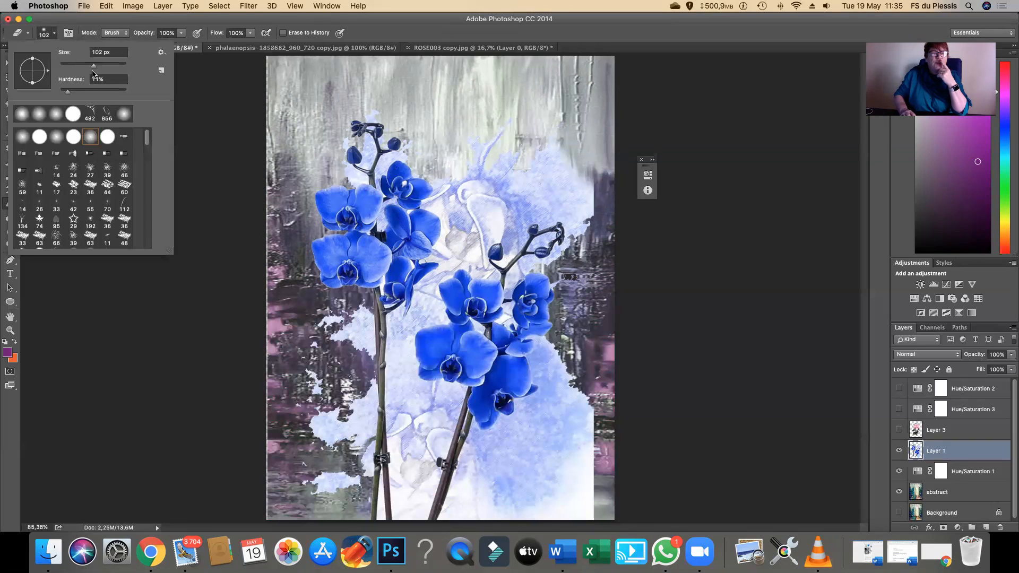
pyautogui.click(104, 65)
pyautogui.click(60, 138)
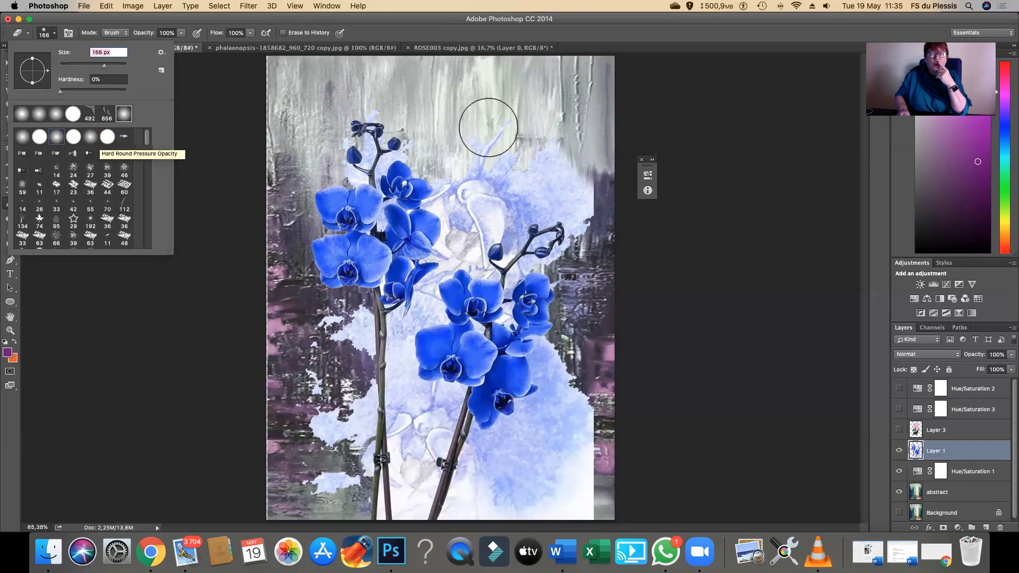
pyautogui.moveTo(588, 169)
pyautogui.mouseDown()
pyautogui.moveTo(620, 272)
pyautogui.moveTo(615, 360)
pyautogui.moveTo(604, 436)
pyautogui.moveTo(575, 504)
pyautogui.moveTo(560, 527)
pyautogui.moveTo(562, 446)
pyautogui.moveTo(485, 496)
pyautogui.moveTo(563, 498)
pyautogui.moveTo(612, 410)
pyautogui.moveTo(531, 473)
pyautogui.moveTo(512, 457)
pyautogui.moveTo(581, 412)
pyautogui.moveTo(567, 367)
pyautogui.moveTo(480, 481)
pyautogui.moveTo(439, 513)
pyautogui.mouseUp()
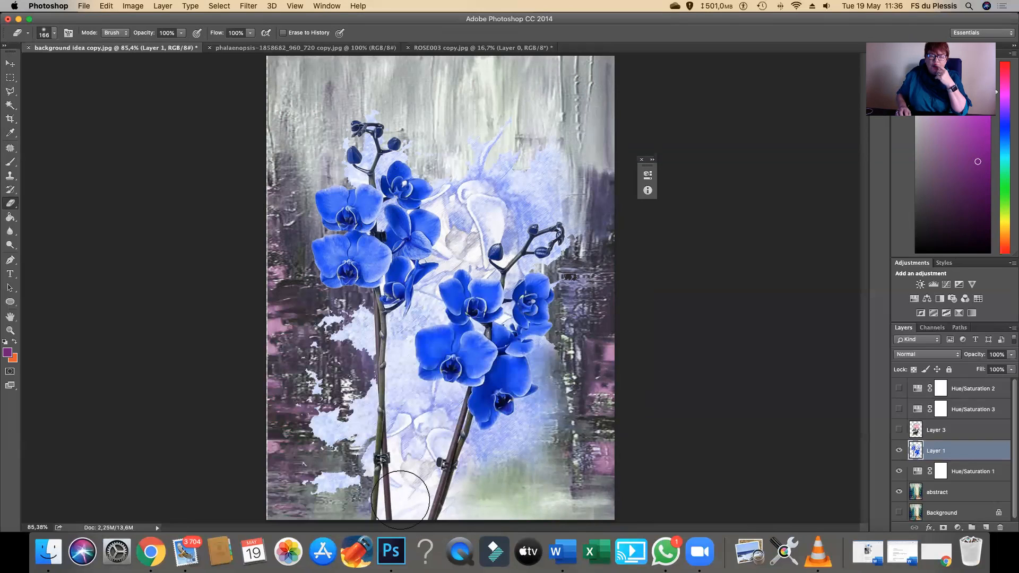
pyautogui.moveTo(308, 366)
pyautogui.mouseDown()
pyautogui.moveTo(303, 441)
pyautogui.moveTo(311, 430)
pyautogui.moveTo(319, 486)
pyautogui.moveTo(320, 338)
pyautogui.mouseUp()
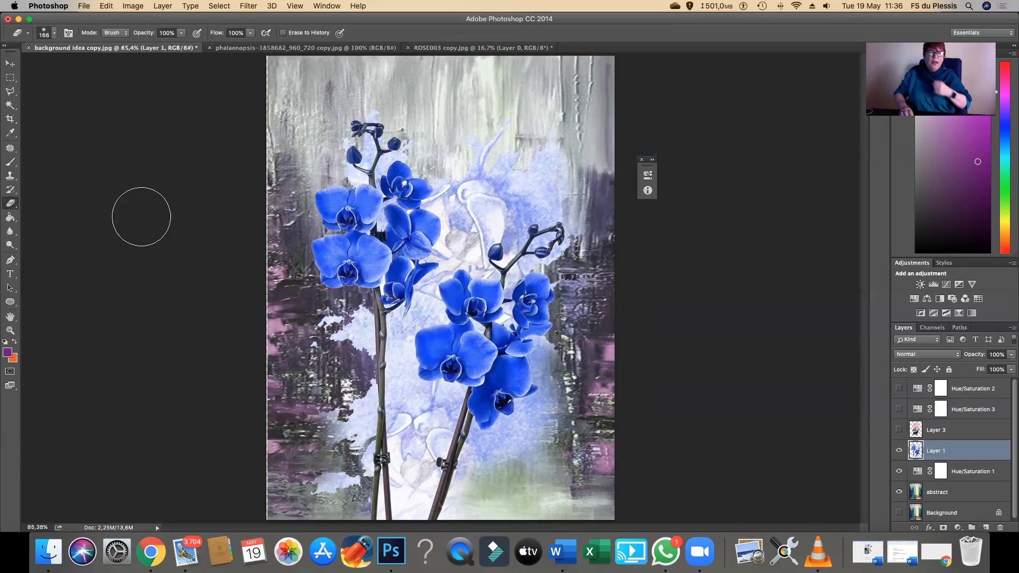
# - Rotate the orchid image on Layer 1 by 20.62°, apply the transformation, and move it up so the cut stem ends sit above the canvas bottom
pyautogui.click(10, 64)
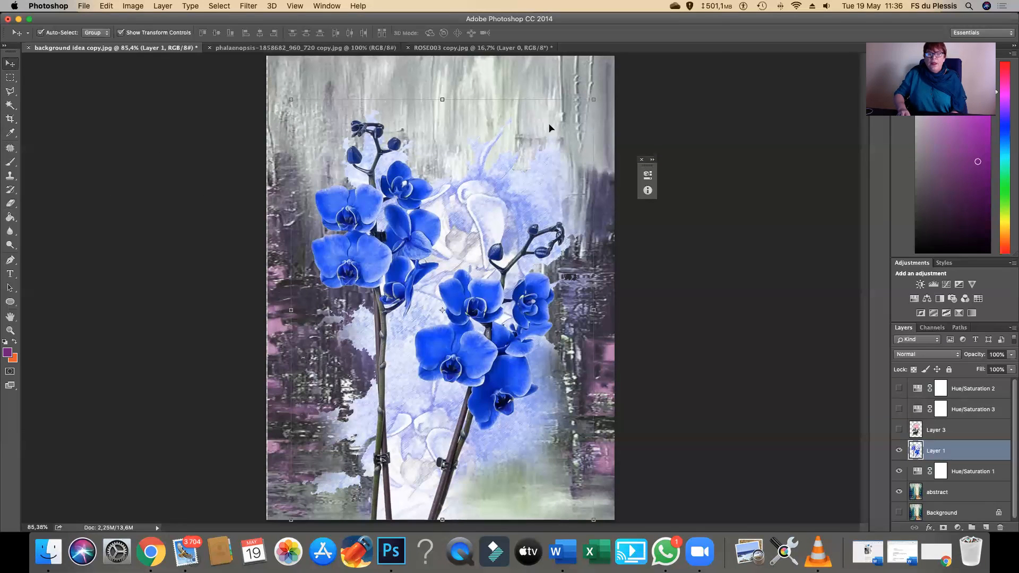
pyautogui.moveTo(604, 96); pyautogui.dragTo(647, 179)
pyautogui.moveTo(370, 408); pyautogui.dragTo(320, 475)
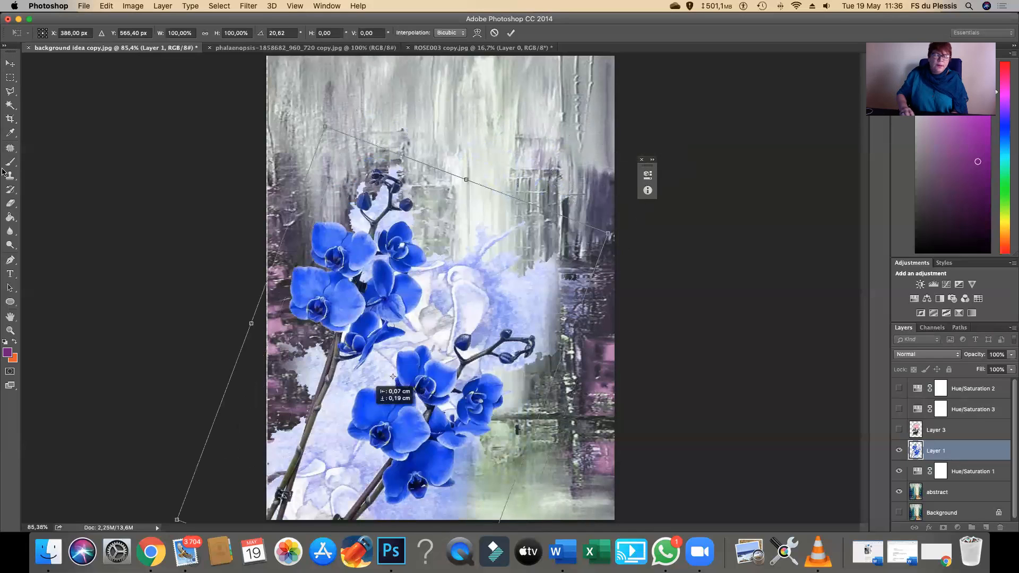
pyautogui.click(9, 64)
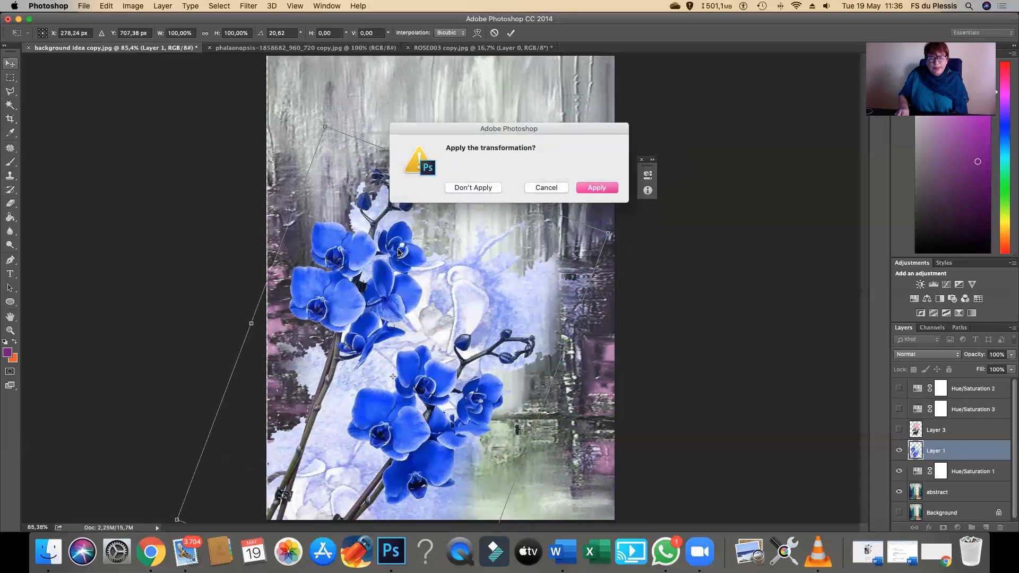
pyautogui.click(564, 188)
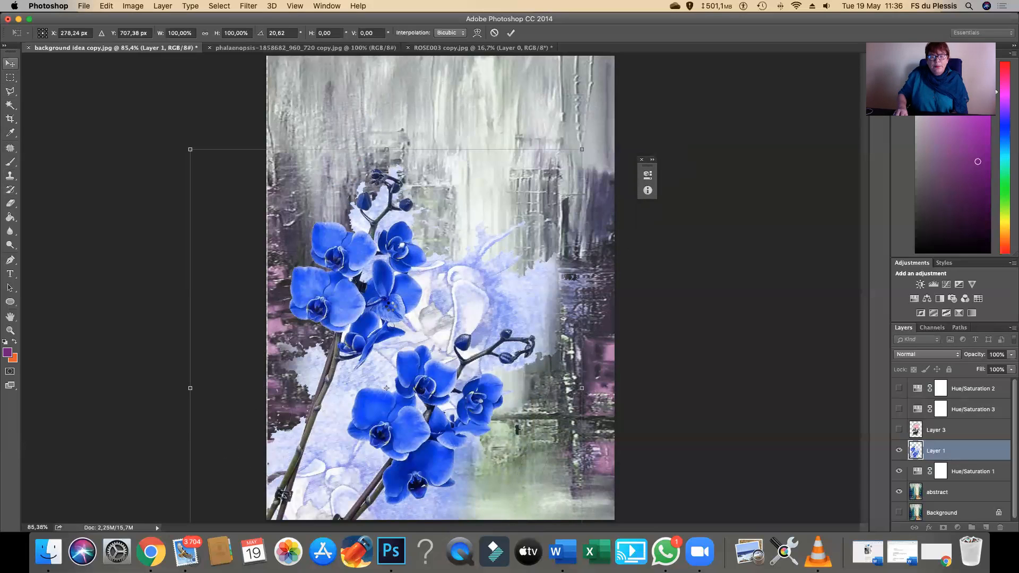
pyautogui.moveTo(386, 388); pyautogui.dragTo(401, 153)
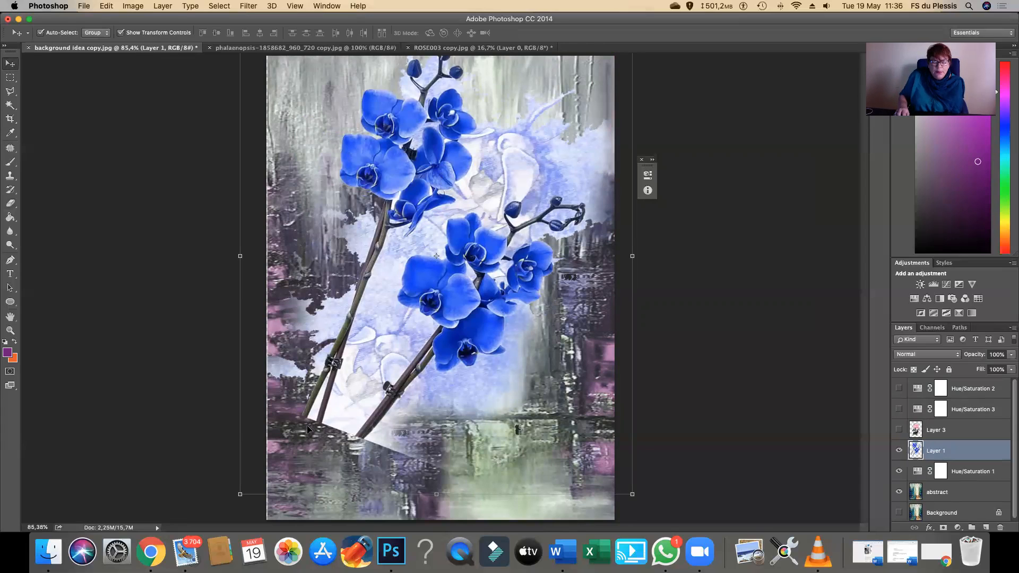
# - Erase the slanted lower edge of the pale background beside the right stem and soften its lower-right edge
pyautogui.click(9, 79)
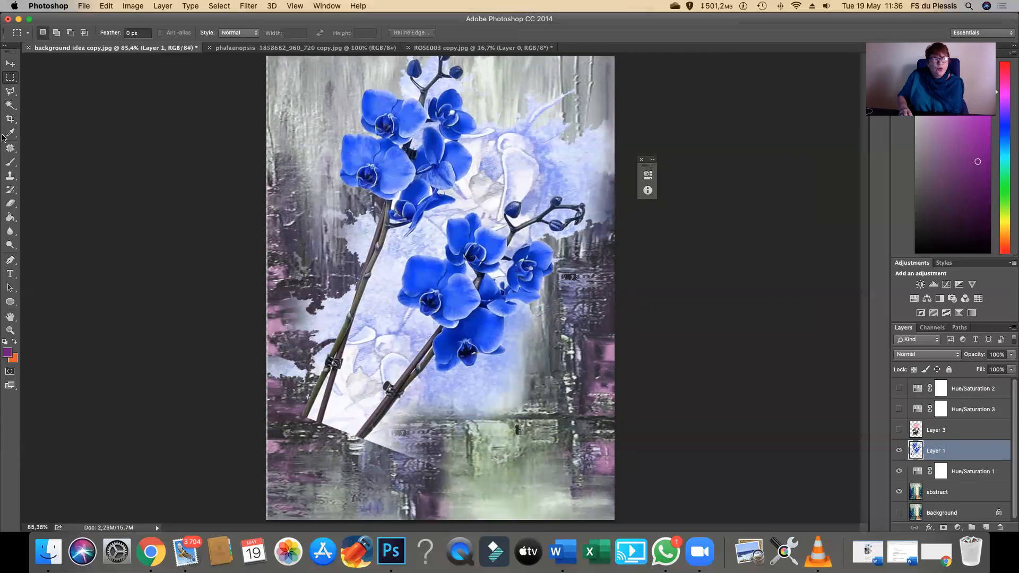
pyautogui.click(10, 203)
pyautogui.click(399, 455)
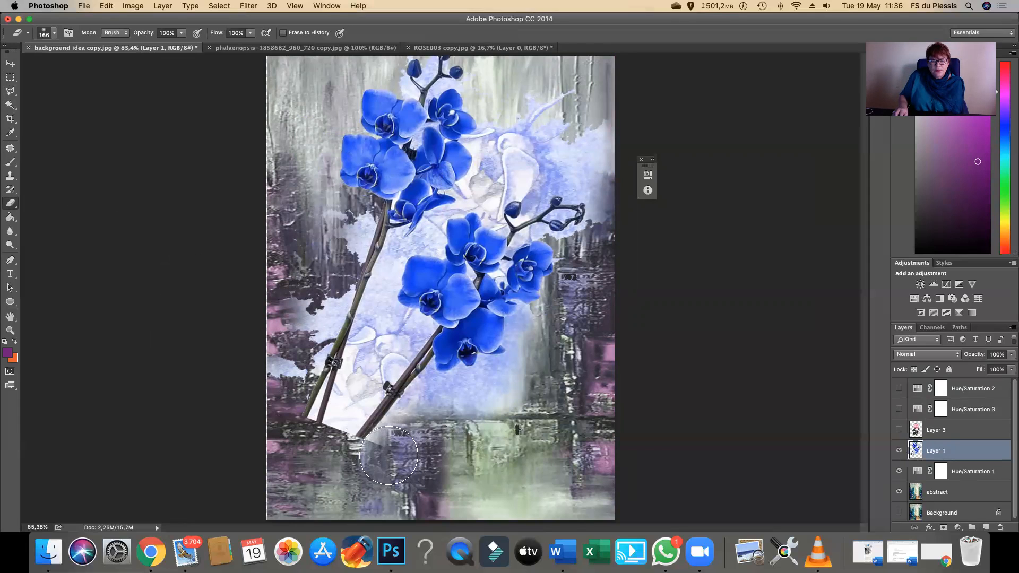
pyautogui.moveTo(514, 410); pyautogui.dragTo(526, 390)
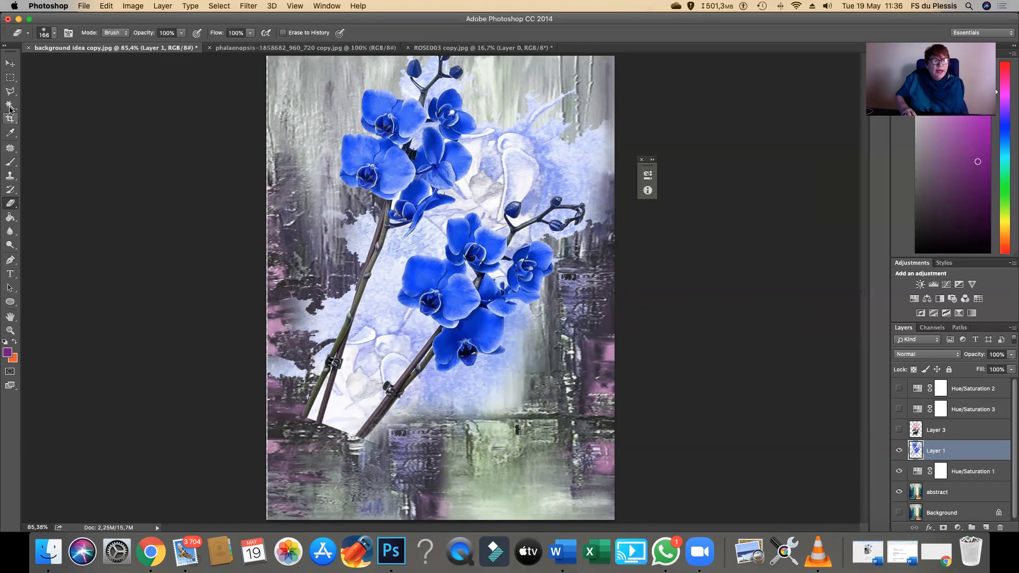
pyautogui.click(10, 77)
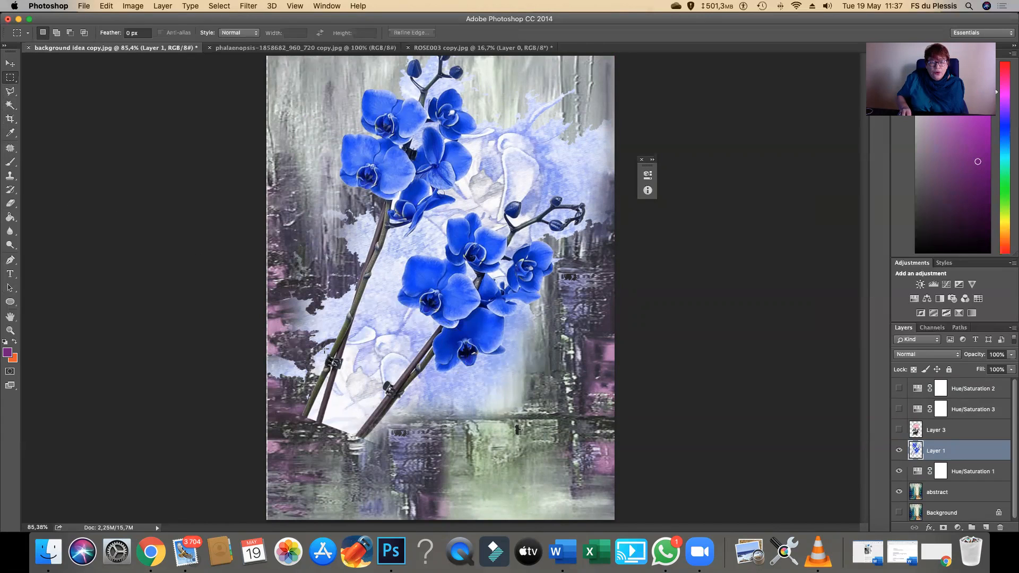
pyautogui.moveTo(327, 348); pyautogui.dragTo(336, 360)
pyautogui.moveTo(296, 308); pyautogui.dragTo(321, 451)
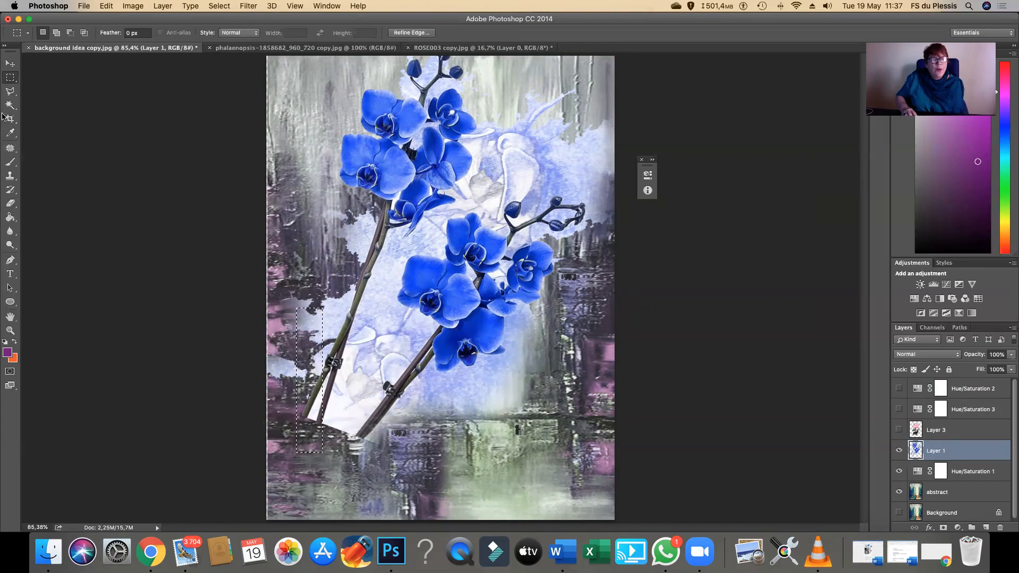
pyautogui.click(10, 63)
pyautogui.click(121, 229)
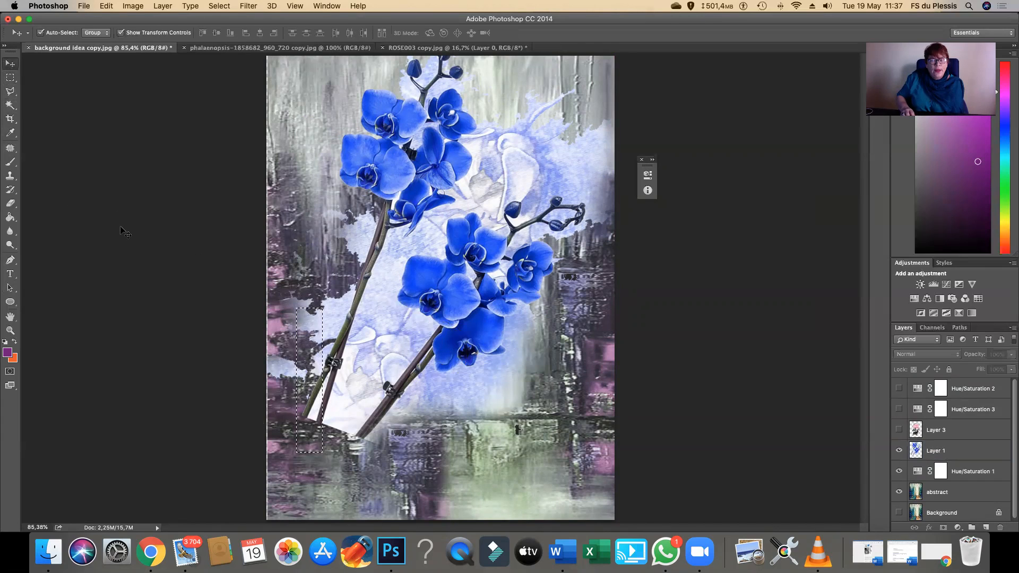
pyautogui.click(10, 78)
pyautogui.press('super+d')
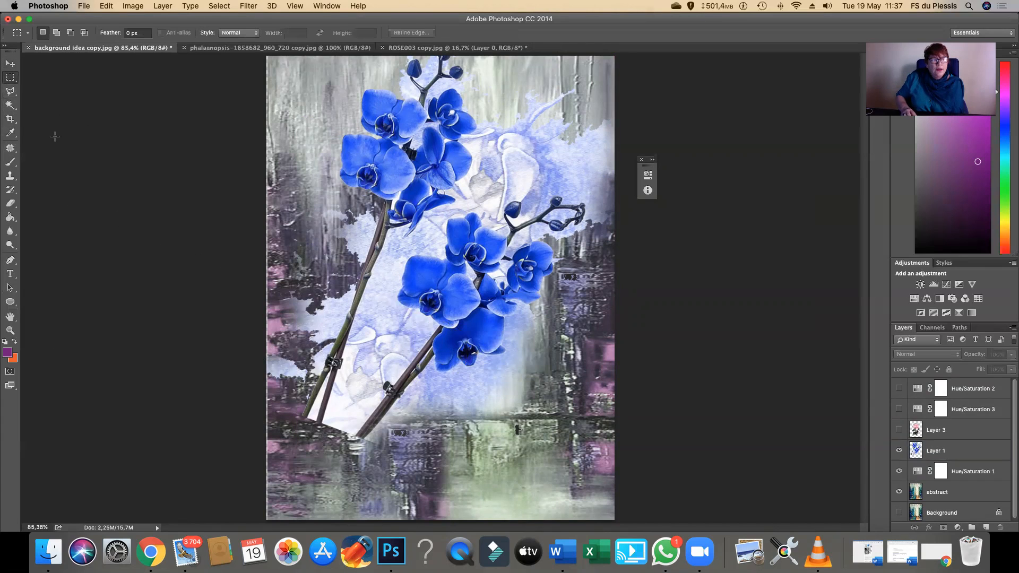
# - Try copying the lower ends of the left stems onto a new layer using a Polygonal Lasso selection
pyautogui.click(11, 92)
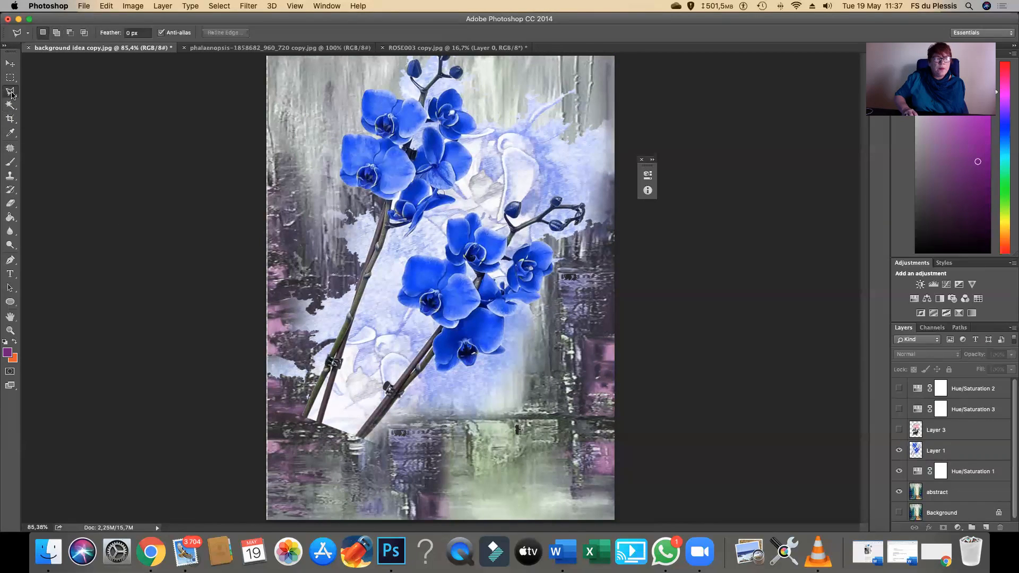
pyautogui.click(11, 94)
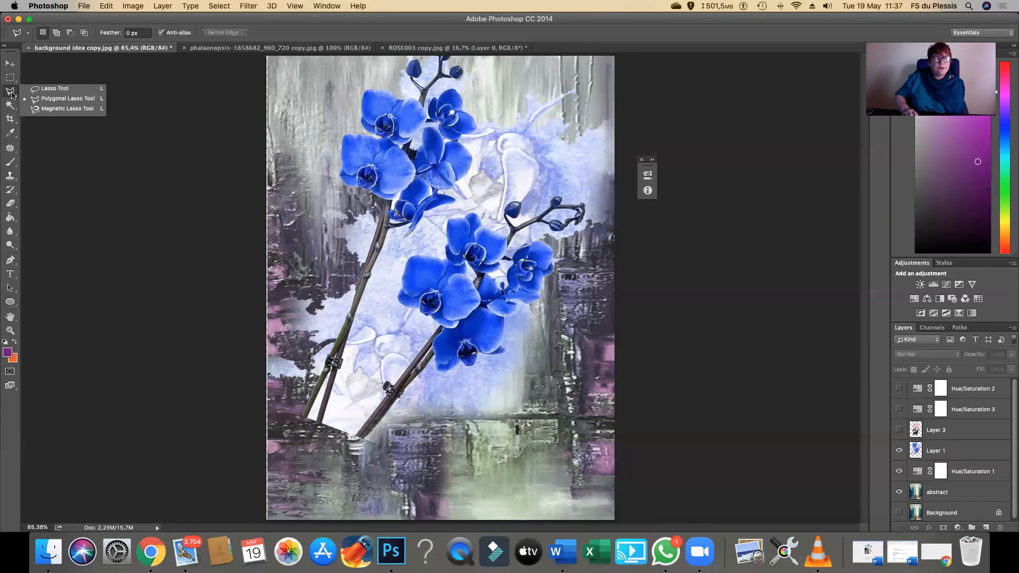
pyautogui.click(60, 100)
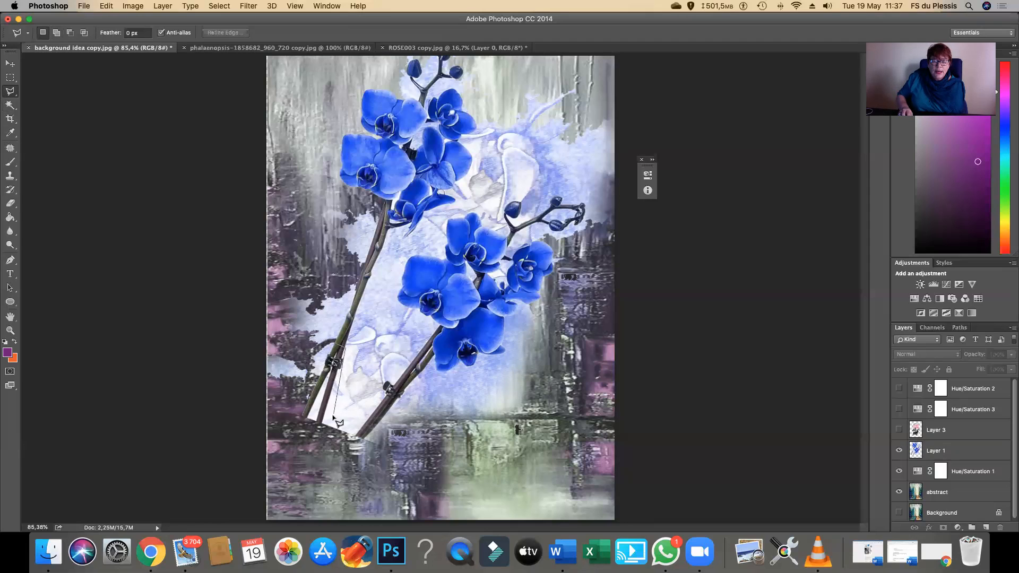
pyautogui.click(301, 420)
pyautogui.click(106, 6)
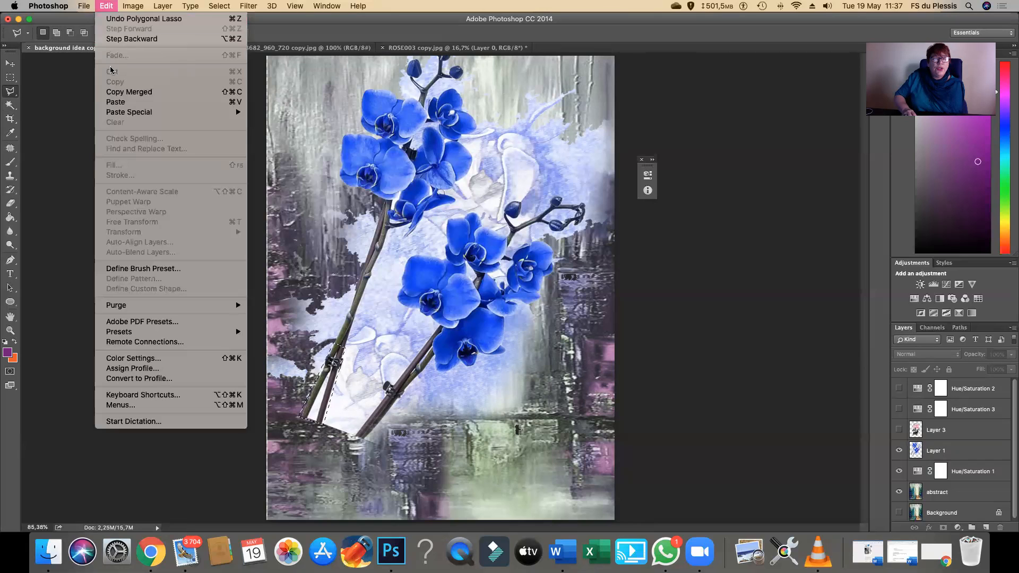
pyautogui.click(103, 7)
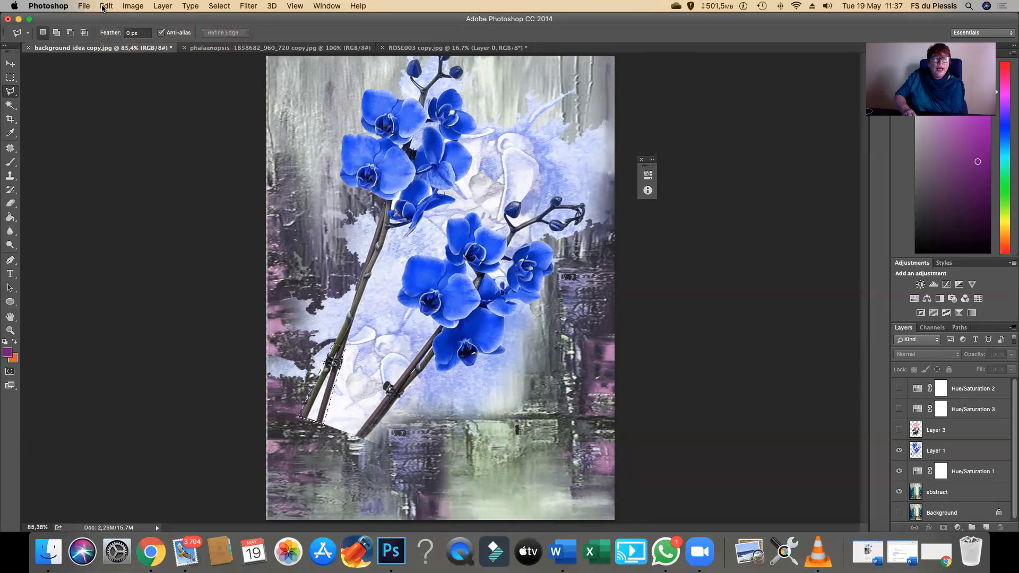
pyautogui.click(104, 8)
pyautogui.click(113, 101)
pyautogui.press('v')
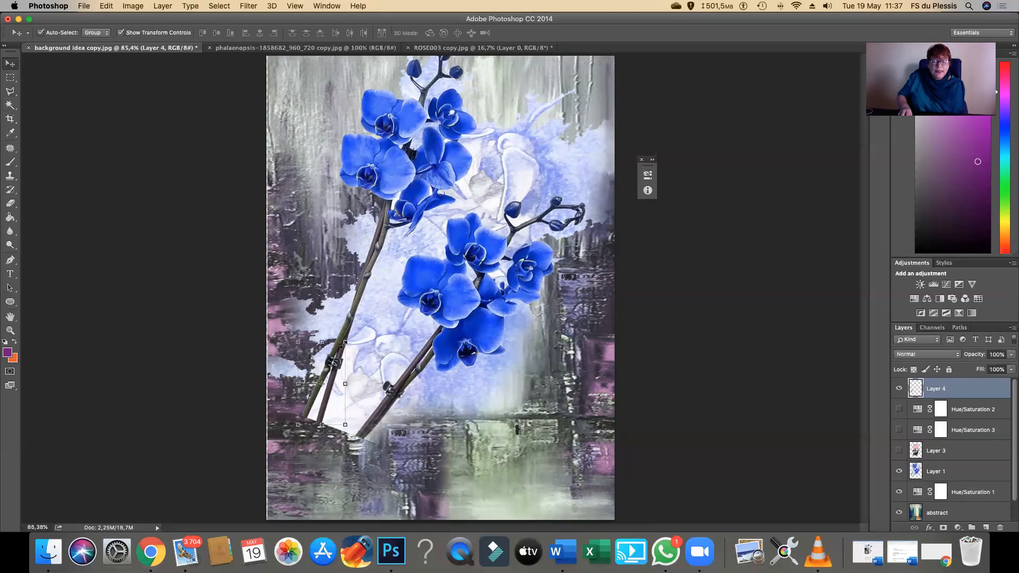
# - Try extending the left stems by flipping the copied piece to -125.47% width and -70.65% height, and delete its layer
pyautogui.moveTo(346, 343); pyautogui.dragTo(230, 487)
pyautogui.moveTo(285, 445); pyautogui.dragTo(326, 428)
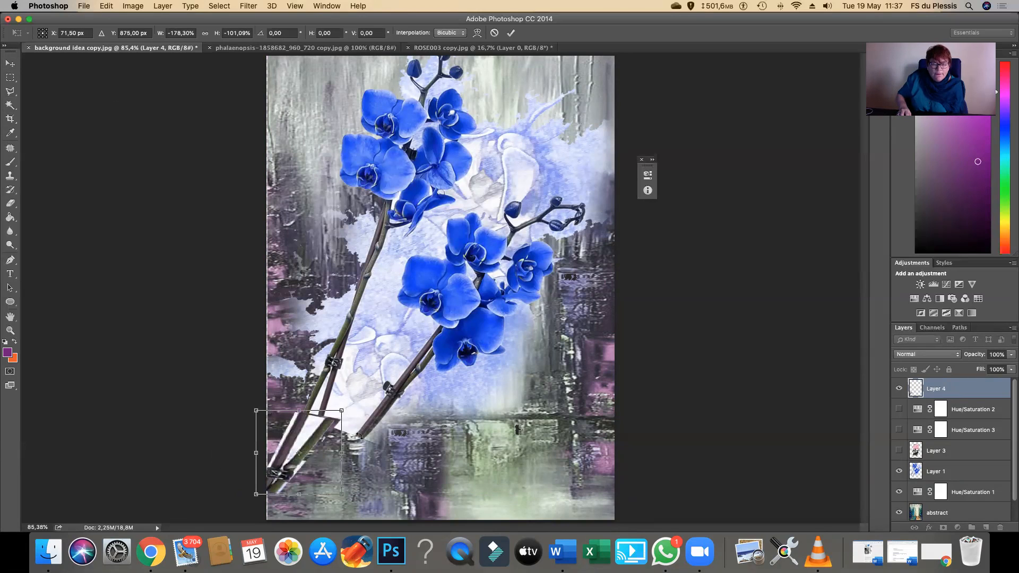
pyautogui.moveTo(335, 452); pyautogui.dragTo(311, 440)
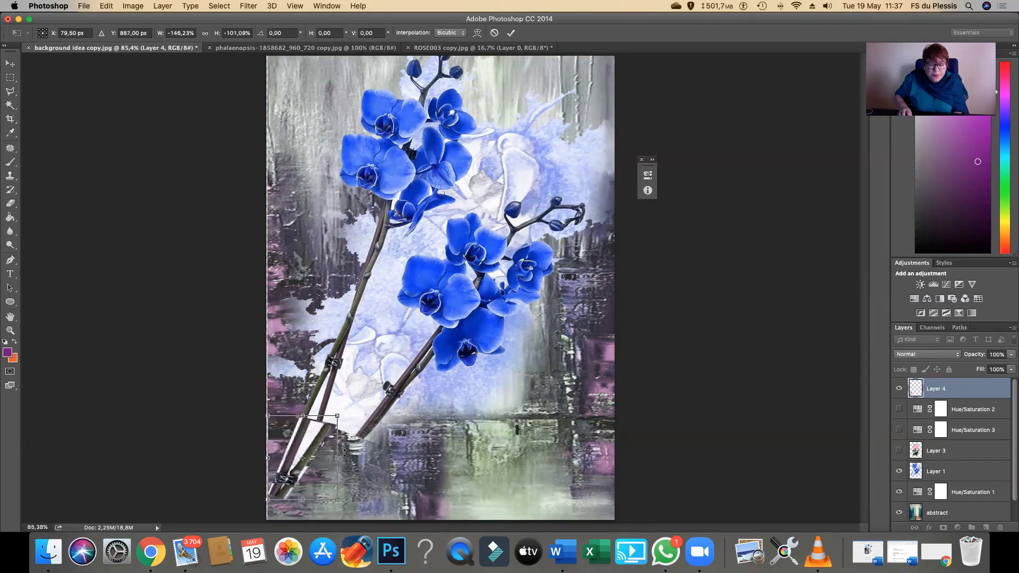
pyautogui.moveTo(337, 502); pyautogui.dragTo(328, 477)
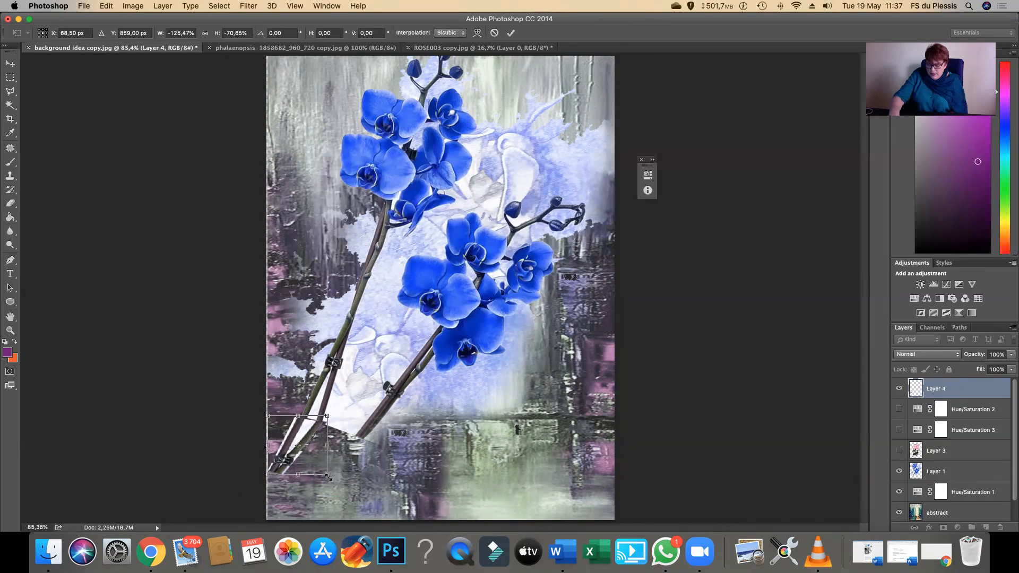
pyautogui.click(10, 63)
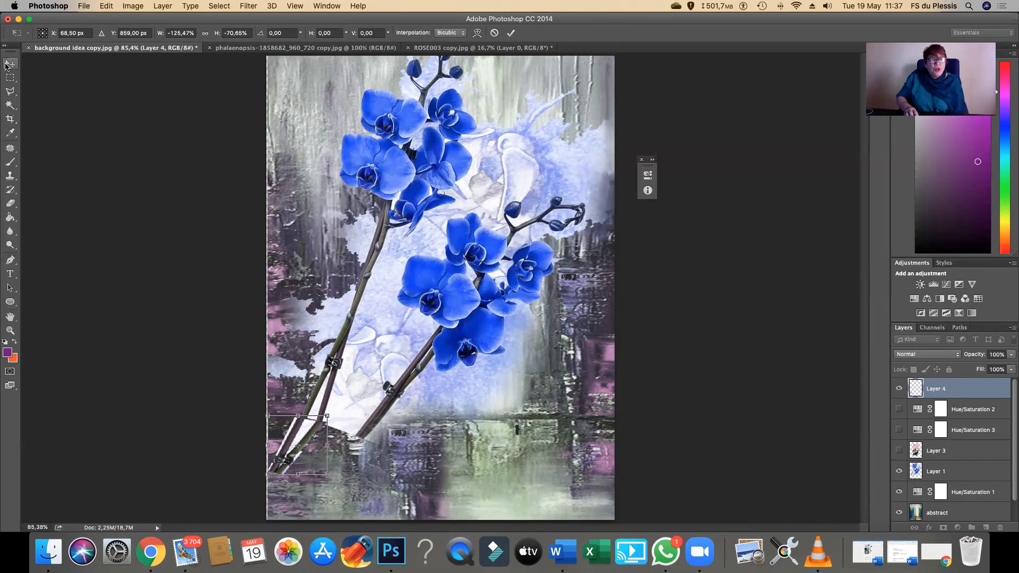
pyautogui.click(604, 187)
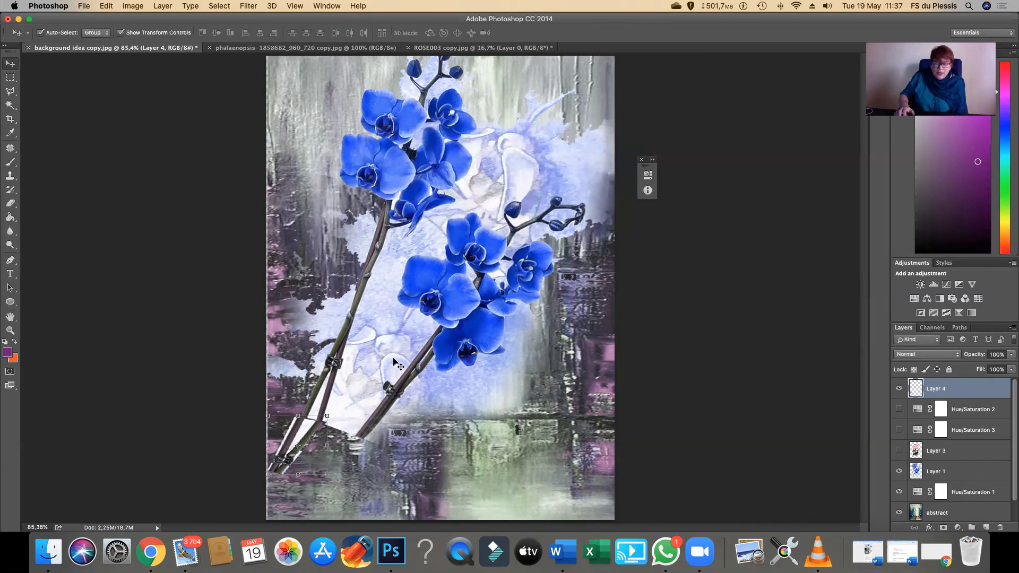
pyautogui.press('Delete')
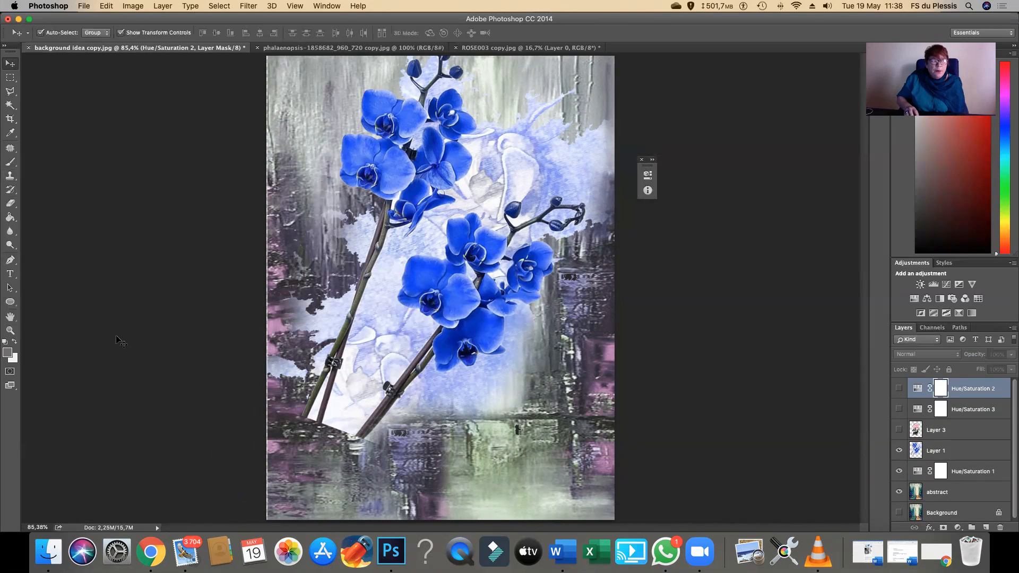
# - Extend both left orchid stems downward on Layer 1 with the Clone Stamp at 39 px, sampling each stem above its cut end
pyautogui.click(10, 176)
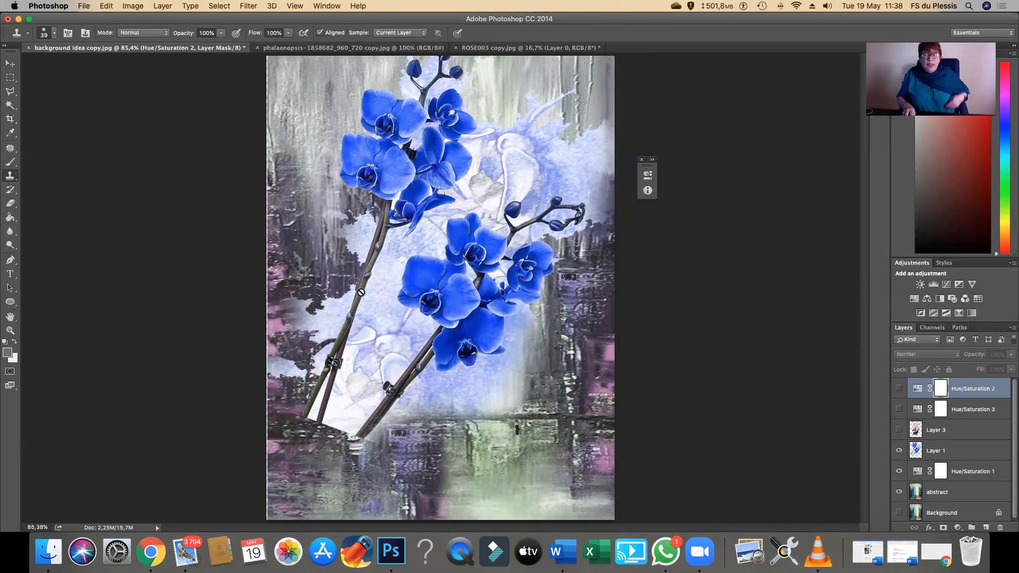
pyautogui.click(924, 453)
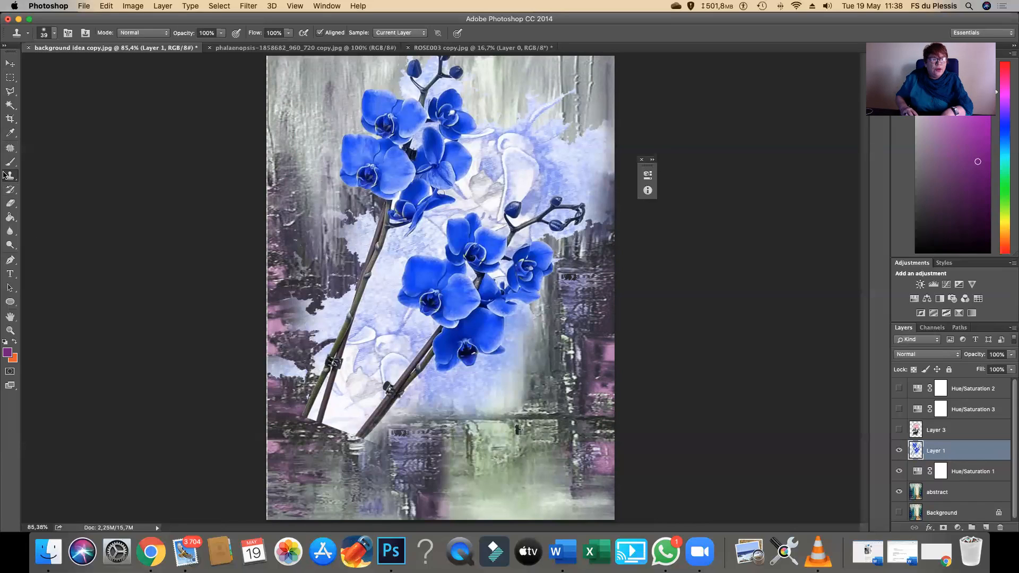
pyautogui.keyDown('alt'); pyautogui.click(333, 353); pyautogui.keyUp('alt')
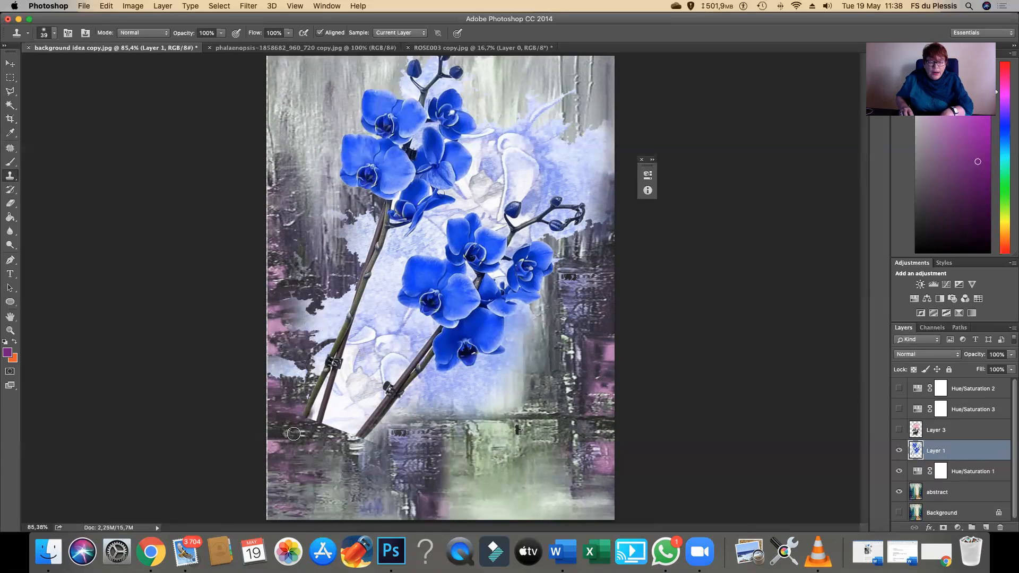
pyautogui.moveTo(293, 434); pyautogui.dragTo(272, 465)
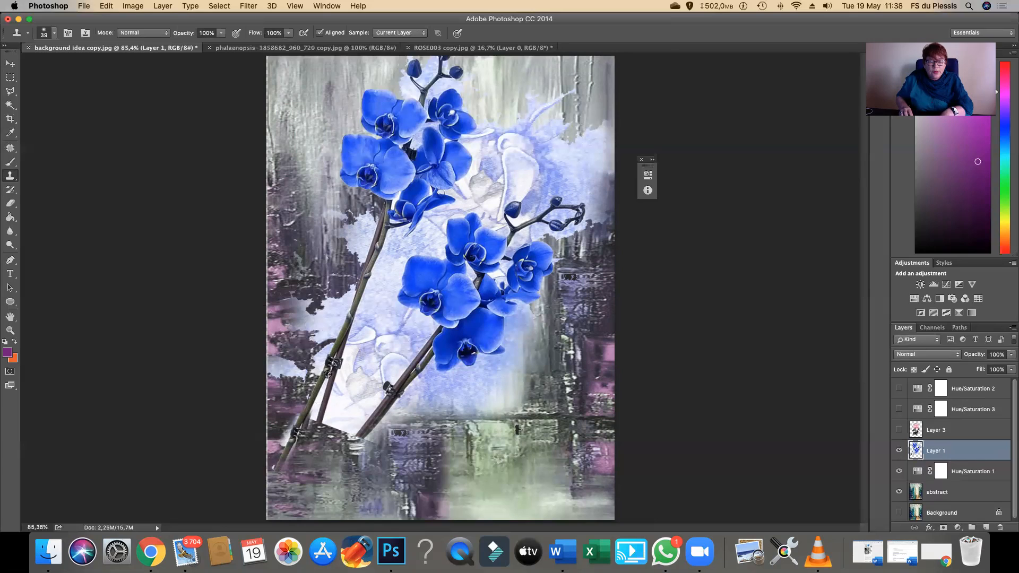
pyautogui.keyDown('alt'); pyautogui.click(326, 394); pyautogui.keyUp('alt')
pyautogui.moveTo(319, 424); pyautogui.dragTo(301, 490)
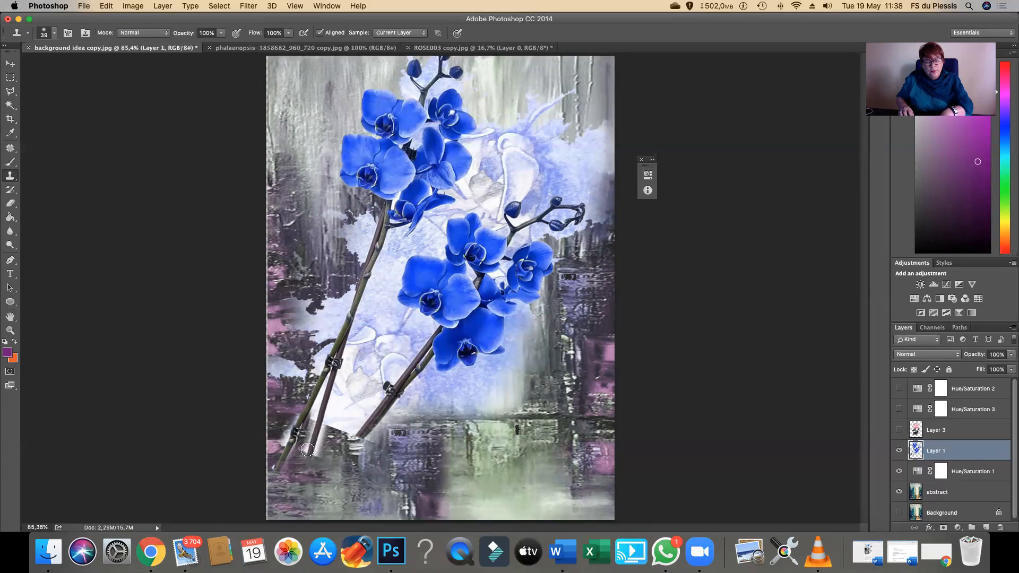
pyautogui.moveTo(315, 455); pyautogui.dragTo(299, 498)
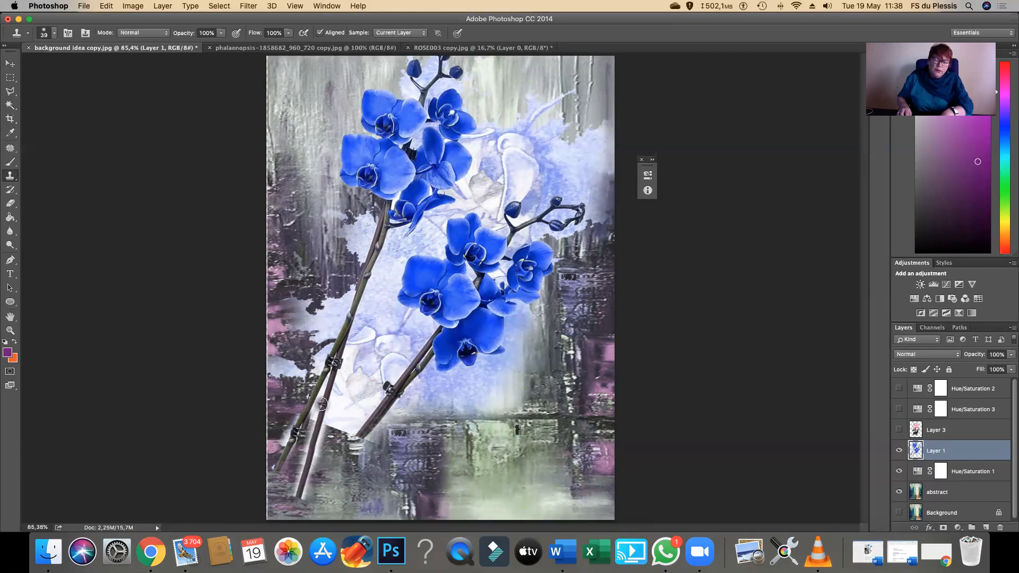
# - Move the orchids on Layer 1 slightly down and to the right so the topmost buds fit inside the canvas
pyautogui.click(10, 63)
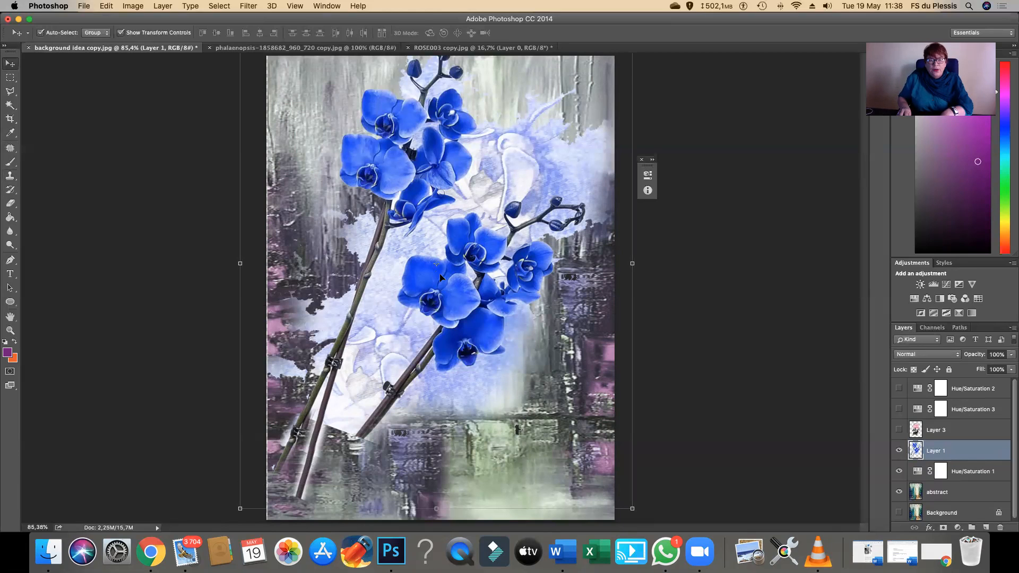
pyautogui.moveTo(415, 229); pyautogui.dragTo(461, 161)
pyautogui.moveTo(450, 285); pyautogui.dragTo(425, 308)
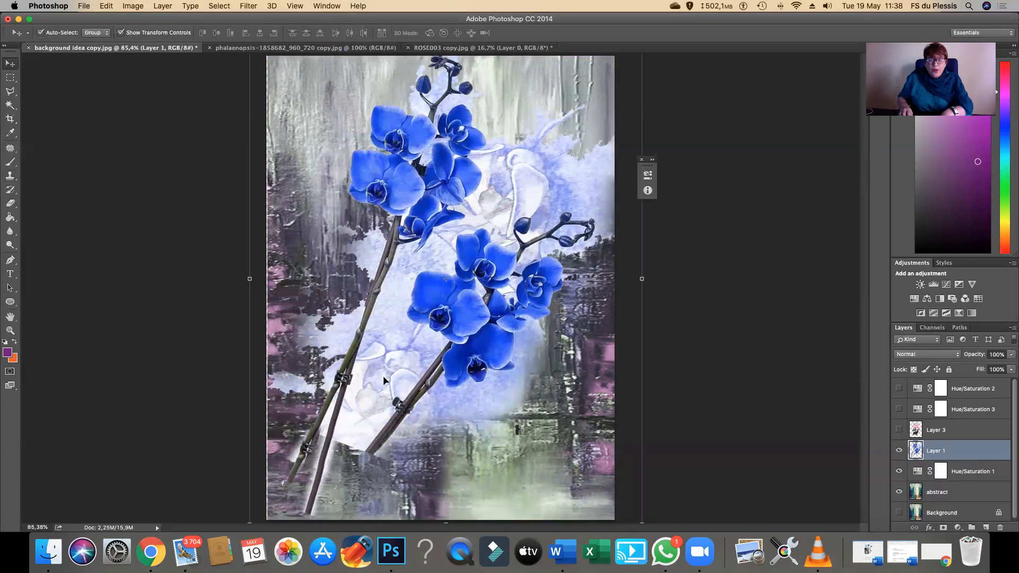
# - Erase the lower ends of the orchid stems and the pale halo around them with a soft 52 px Eraser, and deselect the layer
pyautogui.click(10, 203)
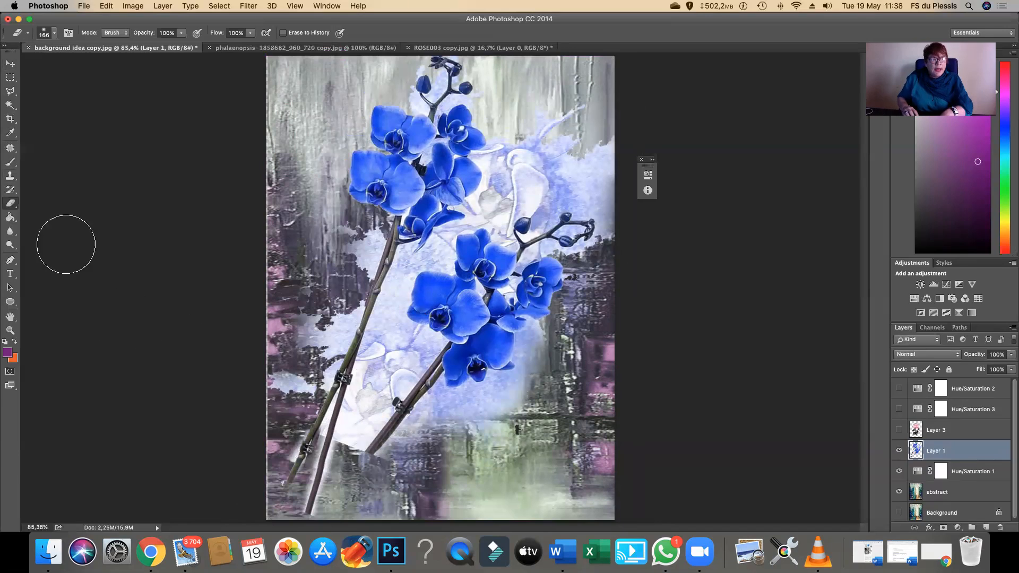
pyautogui.click(53, 33)
pyautogui.moveTo(104, 64); pyautogui.dragTo(77, 68)
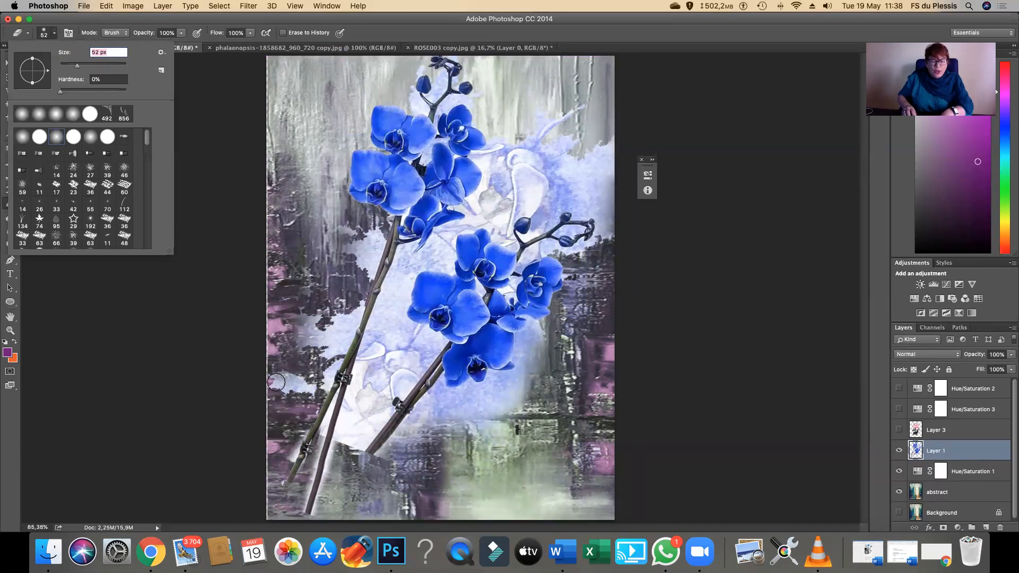
pyautogui.click(347, 445)
pyautogui.moveTo(346, 447)
pyautogui.mouseDown()
pyautogui.moveTo(358, 427)
pyautogui.moveTo(345, 432)
pyautogui.moveTo(360, 431)
pyautogui.moveTo(363, 453)
pyautogui.moveTo(381, 464)
pyautogui.mouseUp()
pyautogui.moveTo(304, 466)
pyautogui.mouseDown()
pyautogui.moveTo(328, 431)
pyautogui.moveTo(315, 495)
pyautogui.moveTo(344, 495)
pyautogui.moveTo(301, 493)
pyautogui.moveTo(304, 449)
pyautogui.moveTo(286, 427)
pyautogui.mouseUp()
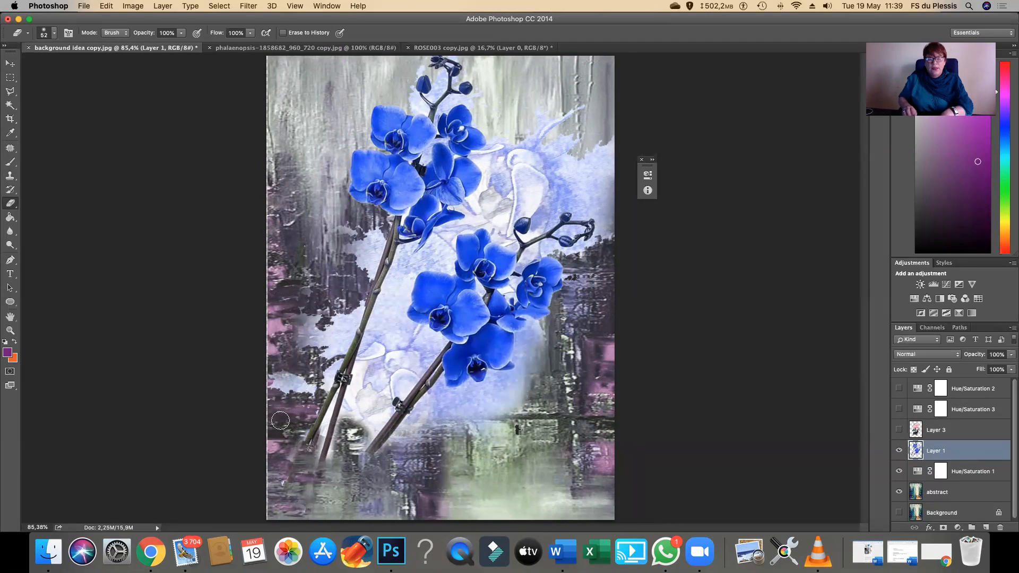
pyautogui.click(10, 62)
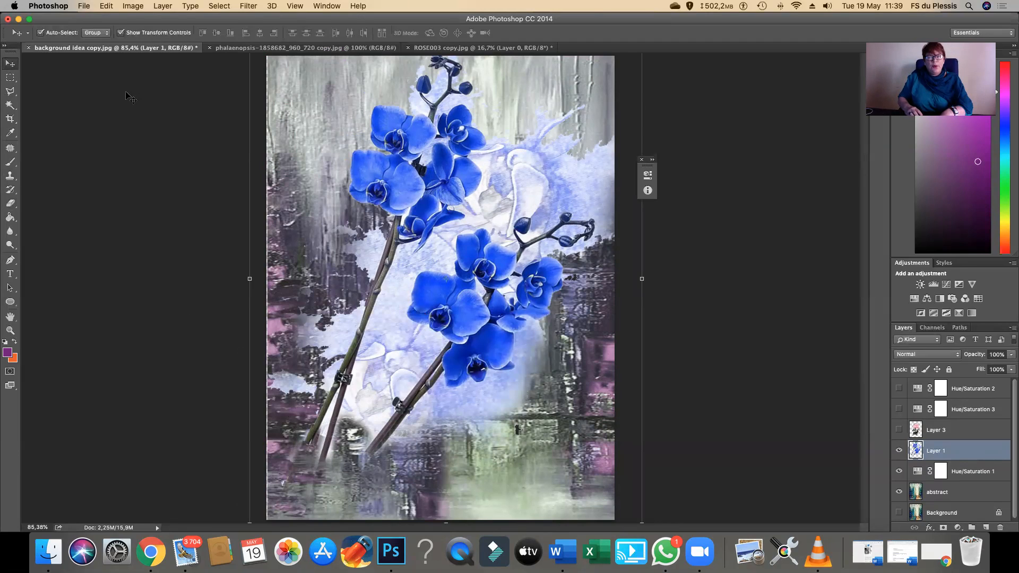
pyautogui.click(735, 307)
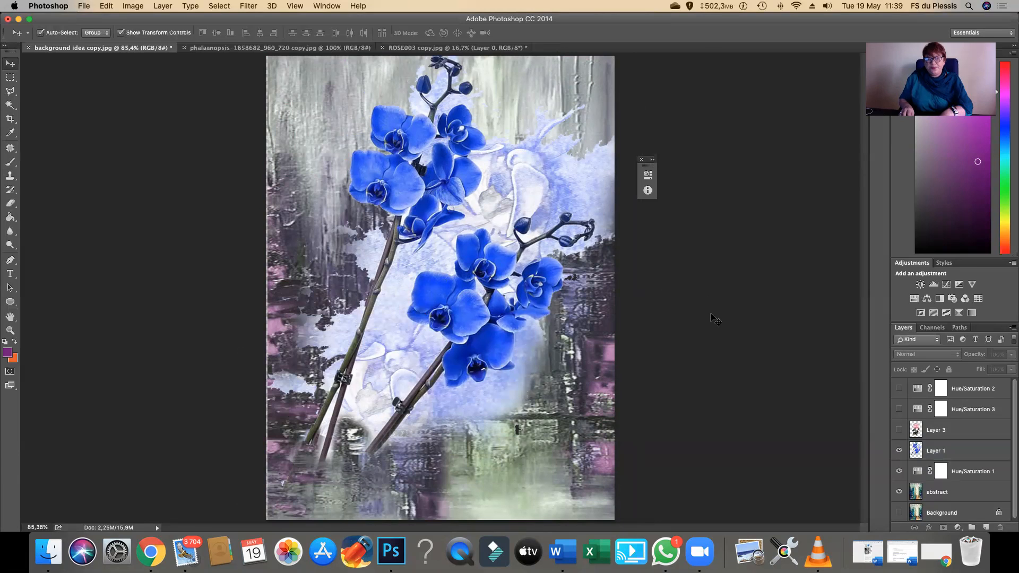
# - Compare the rose on Layer 3 with the orchids on Layer 1 by alternating their visibility, ending with only the orchids shown
pyautogui.click(898, 431)
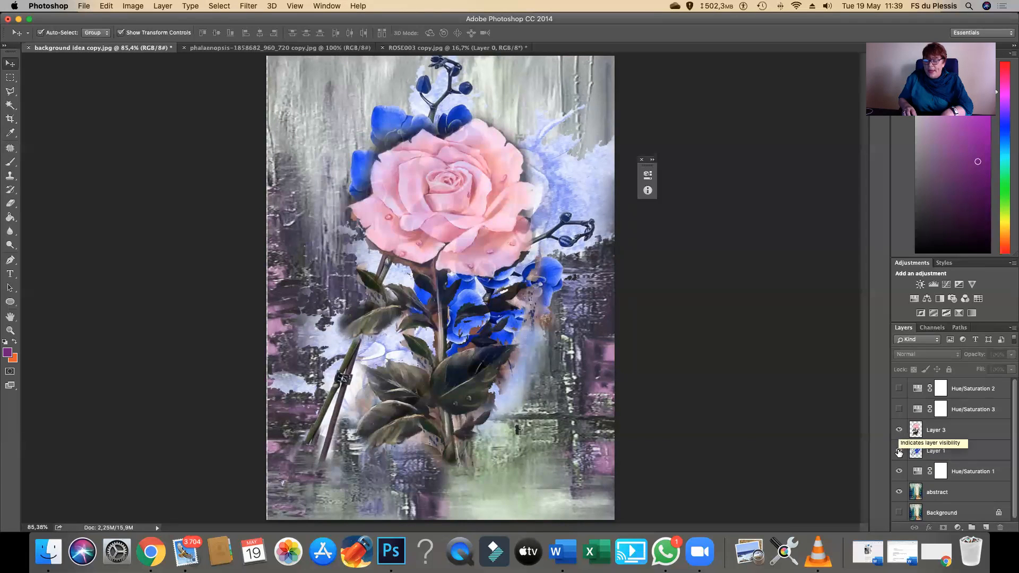
pyautogui.click(898, 451)
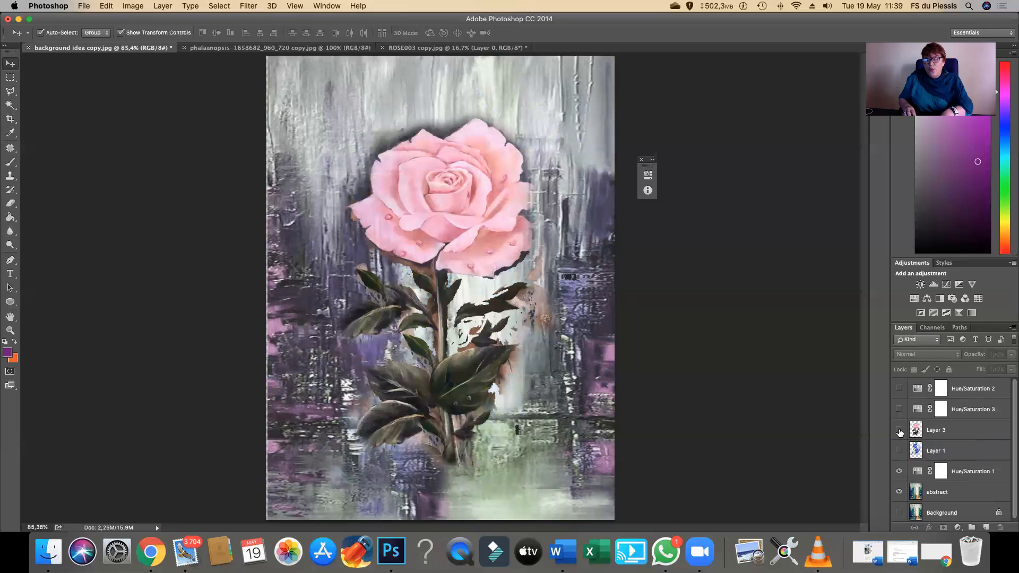
pyautogui.click(898, 429)
pyautogui.click(898, 450)
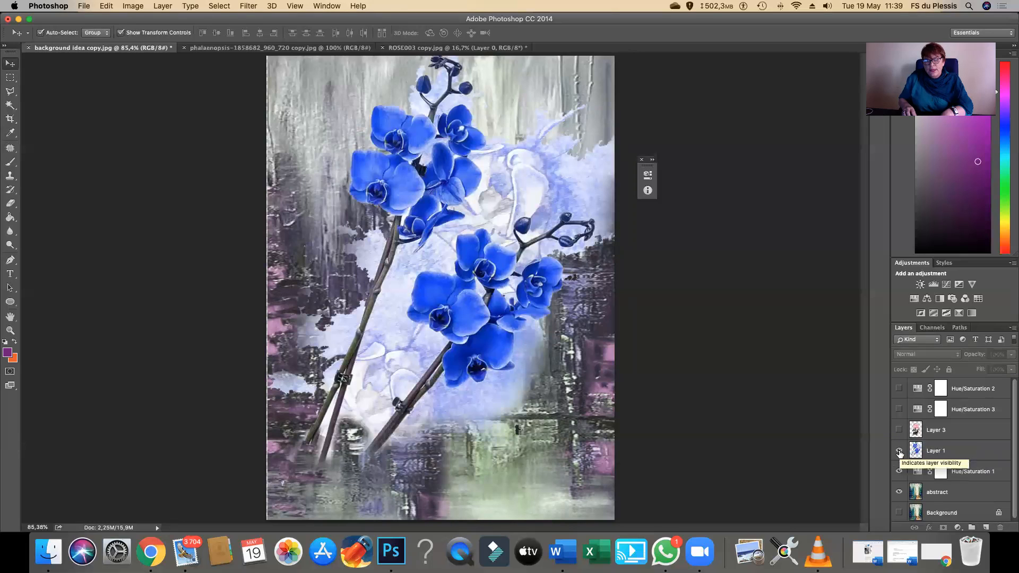
pyautogui.click(898, 430)
pyautogui.click(898, 451)
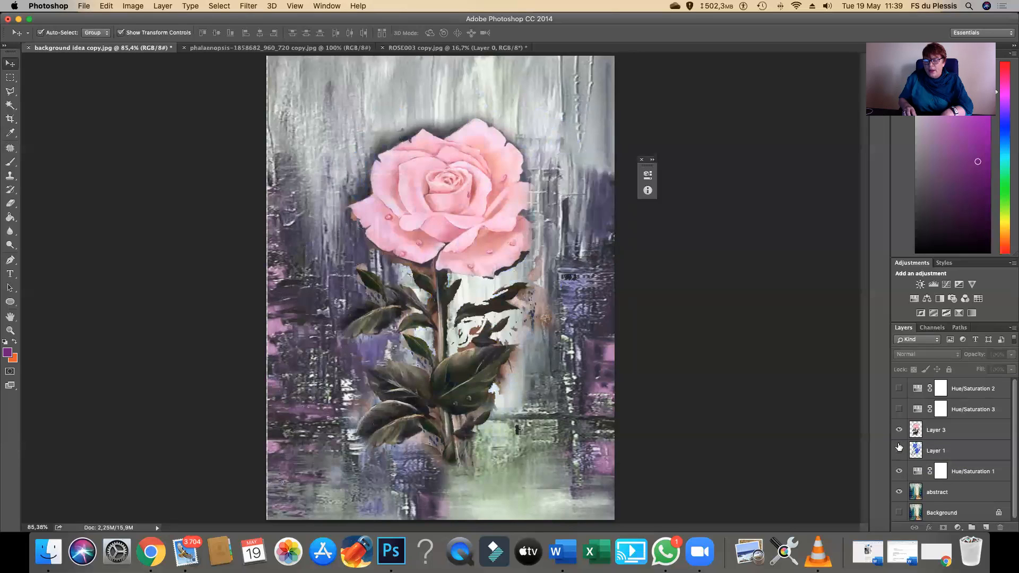
pyautogui.click(898, 430)
pyautogui.click(898, 451)
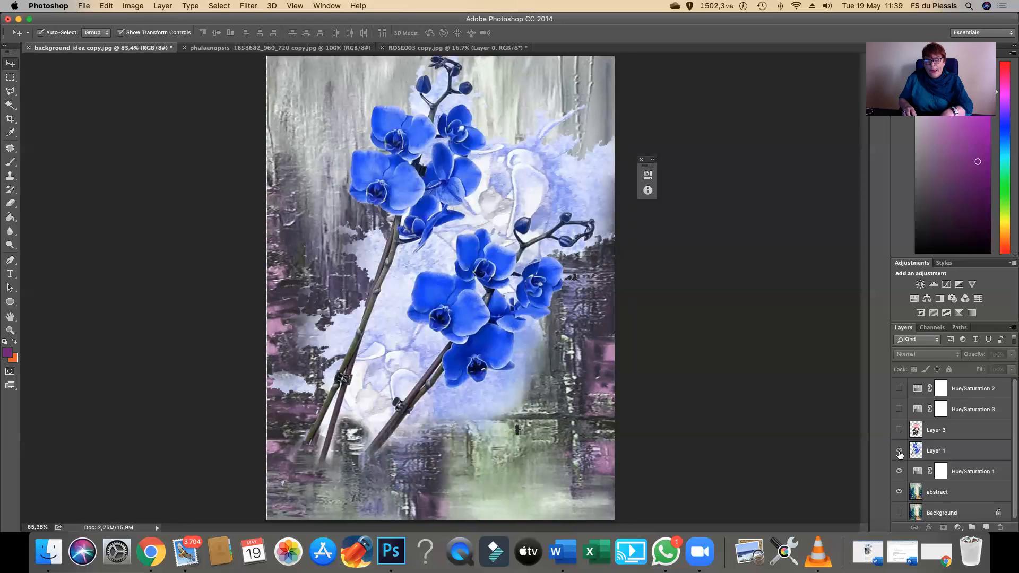